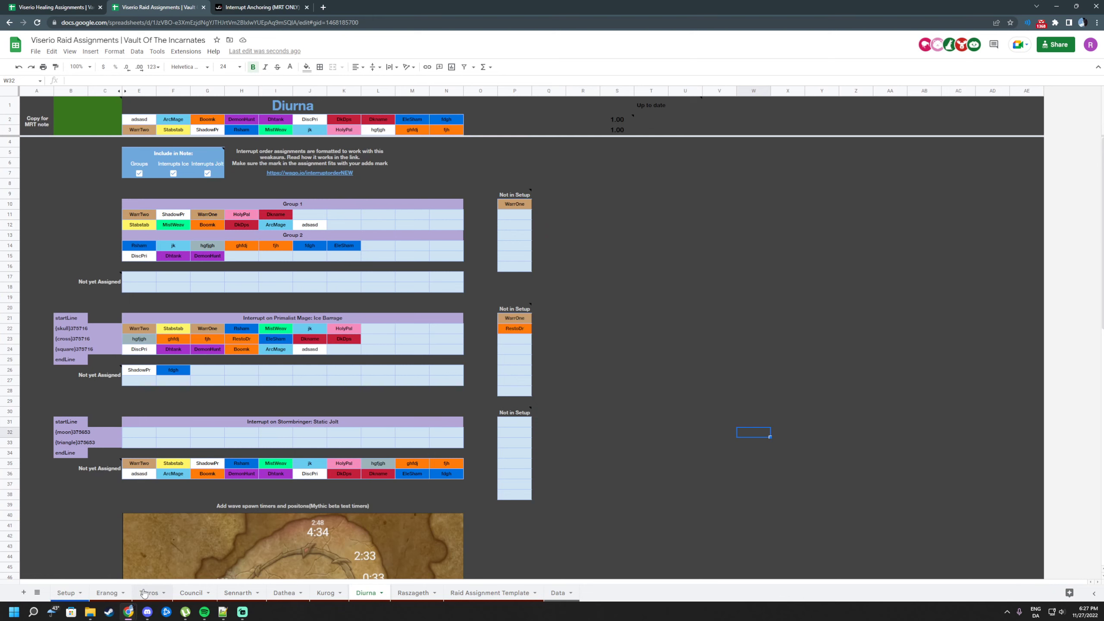
Step: Copy the green MRT note cell on the Diurna sheet
click(822, 299)
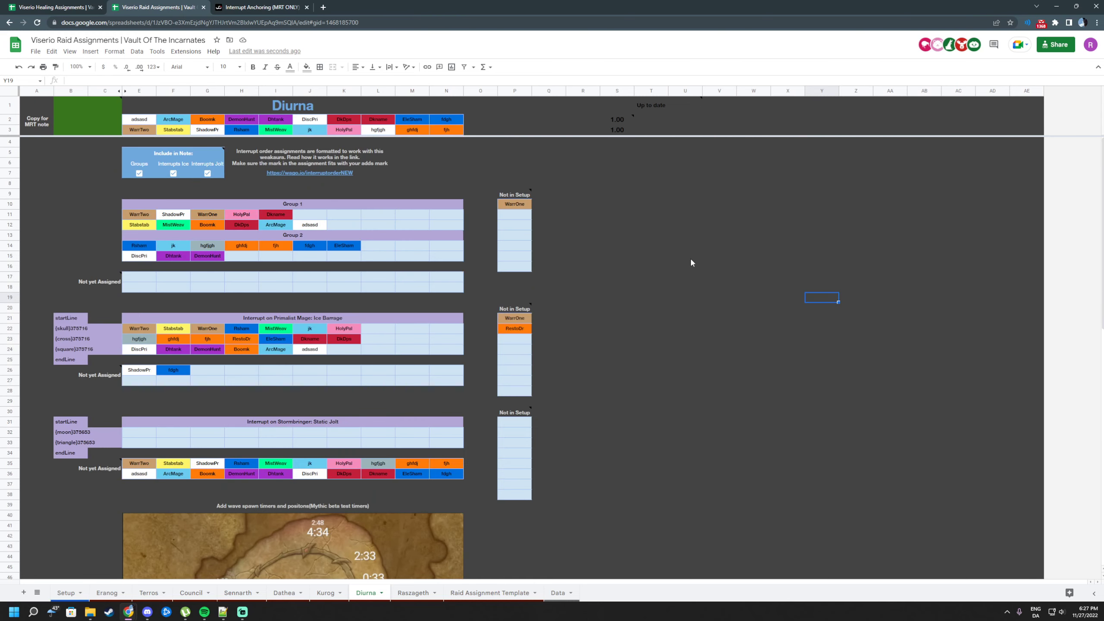
click(734, 214)
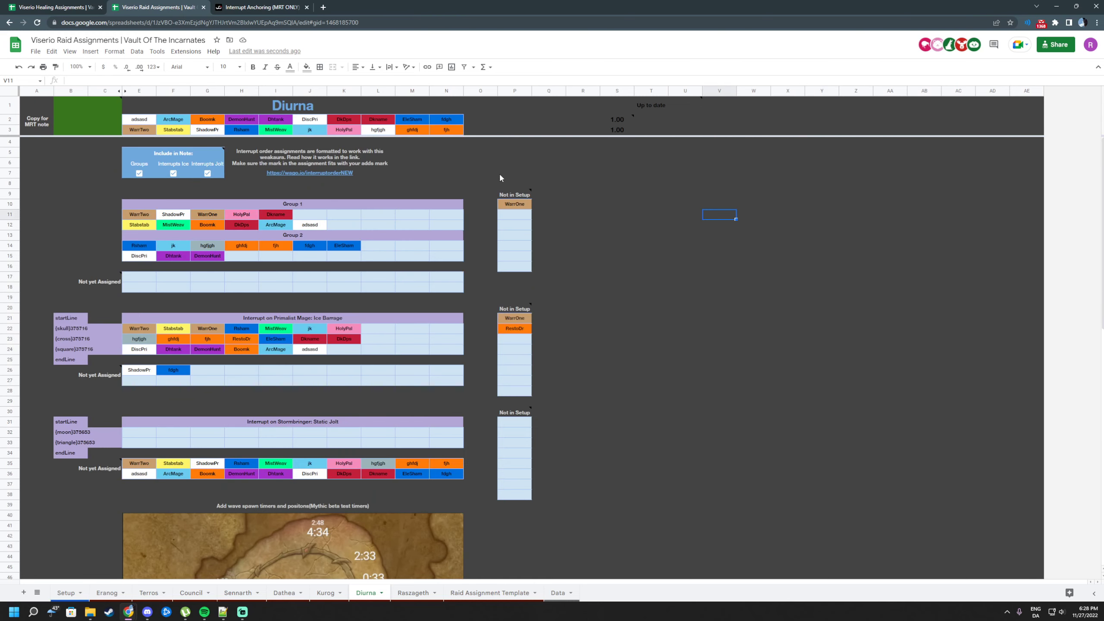
click(66, 114)
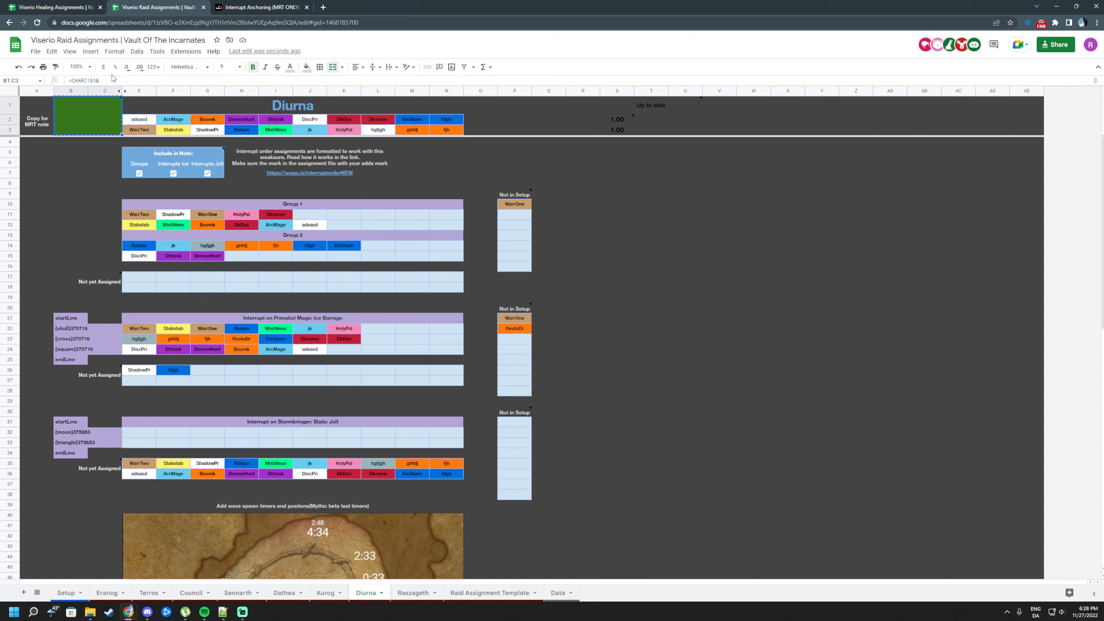
mouse_move(85, 125)
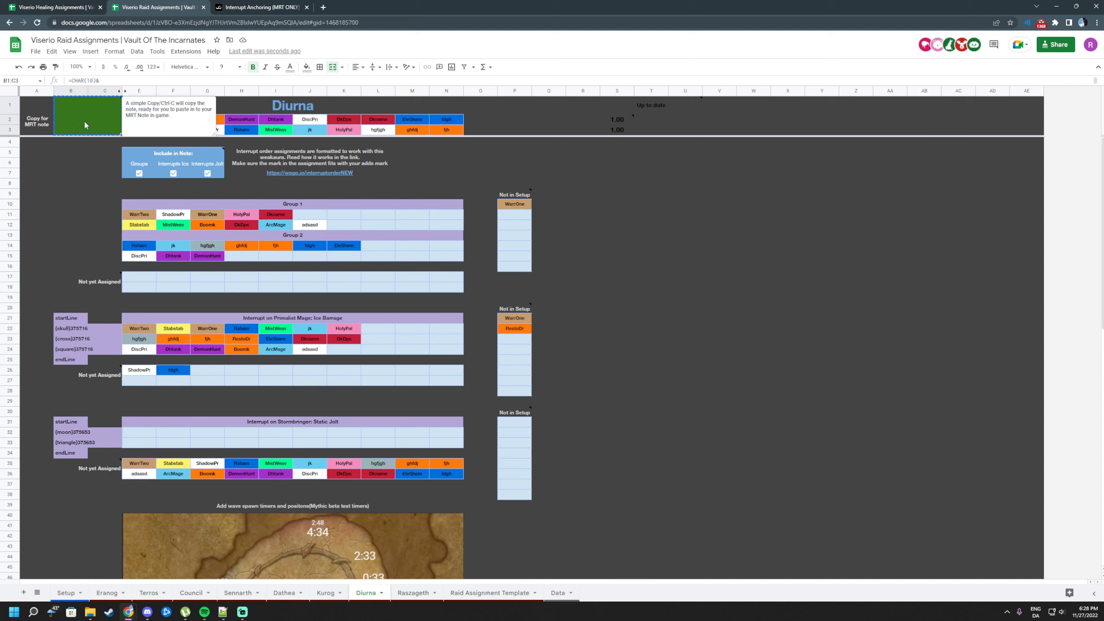
click(583, 143)
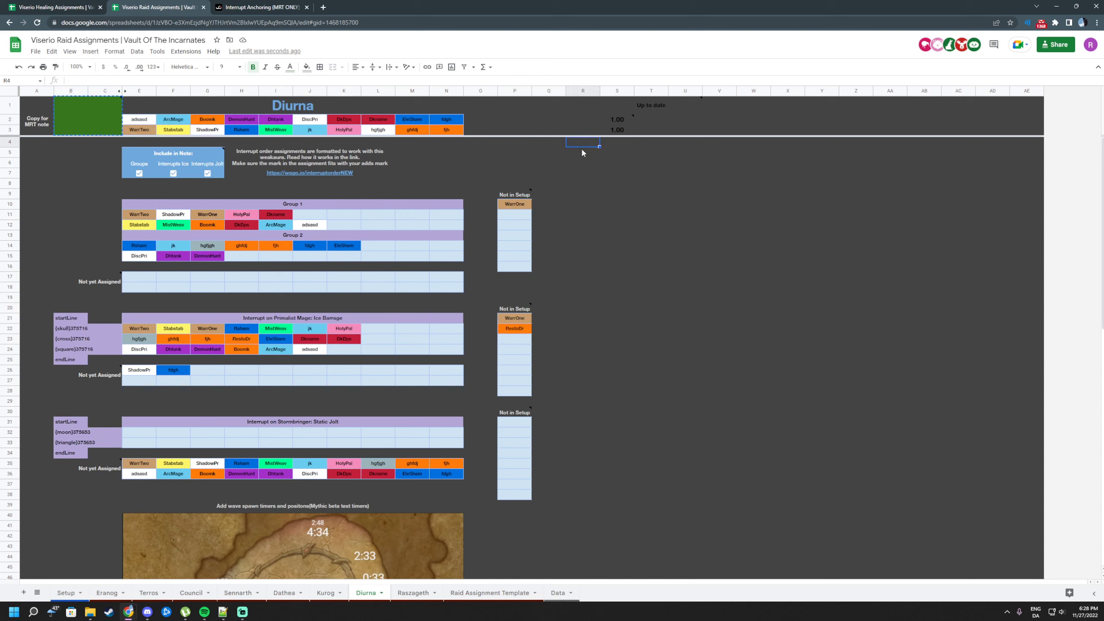
click(598, 165)
drag(574, 165, 712, 246)
click(818, 260)
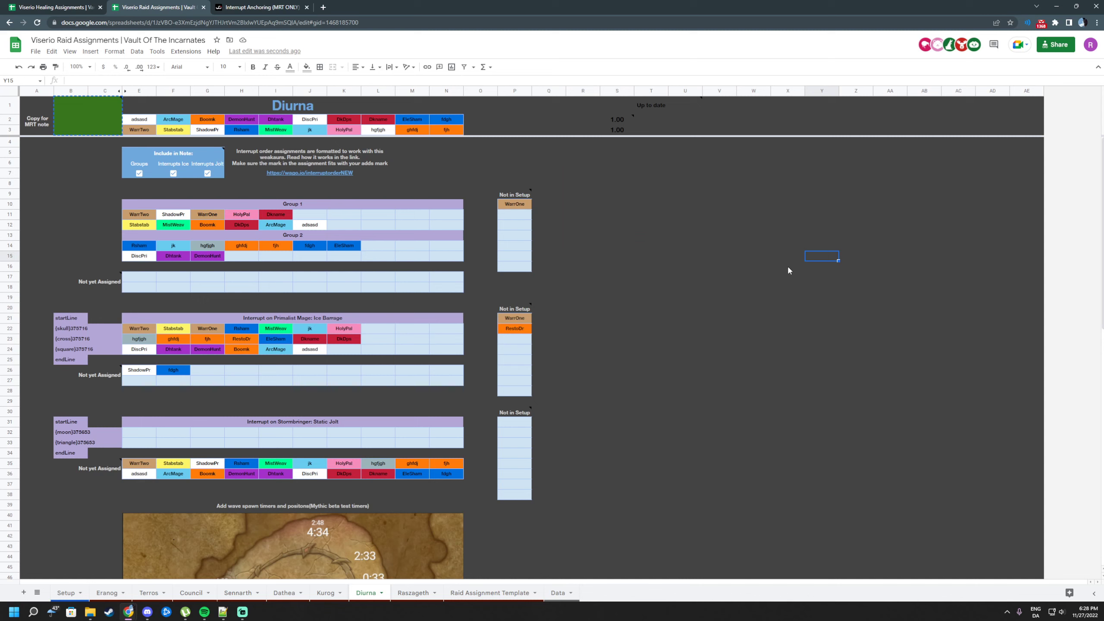
drag(629, 176, 801, 268)
Step: Examine the interrupt order instructions and the weakaura link beside the note options
click(308, 172)
click(414, 181)
drag(354, 180, 264, 157)
click(516, 154)
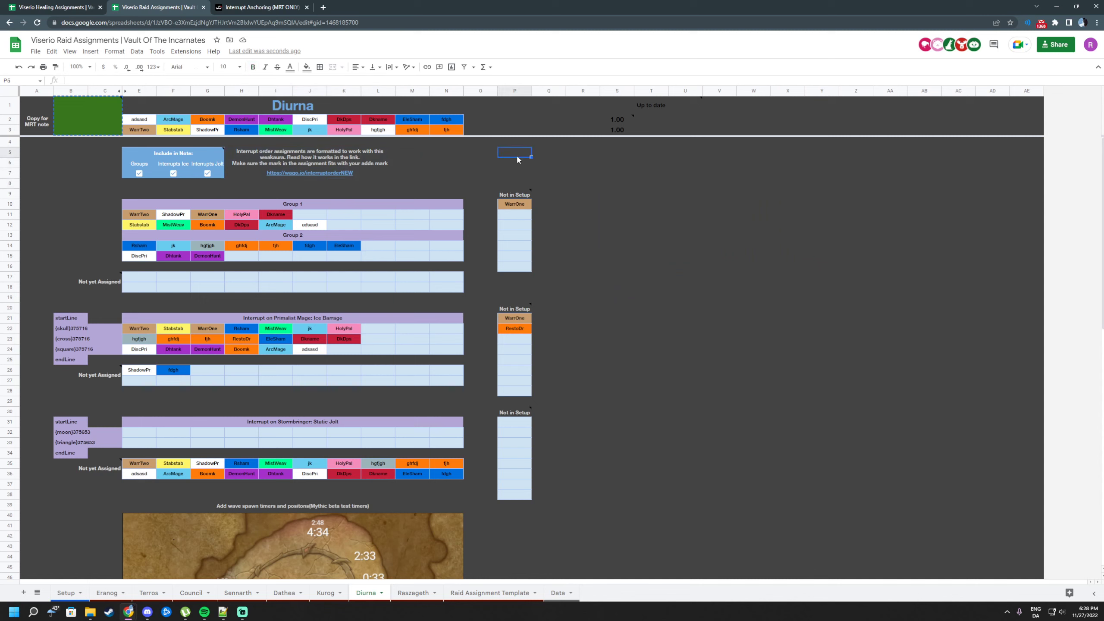
click(719, 194)
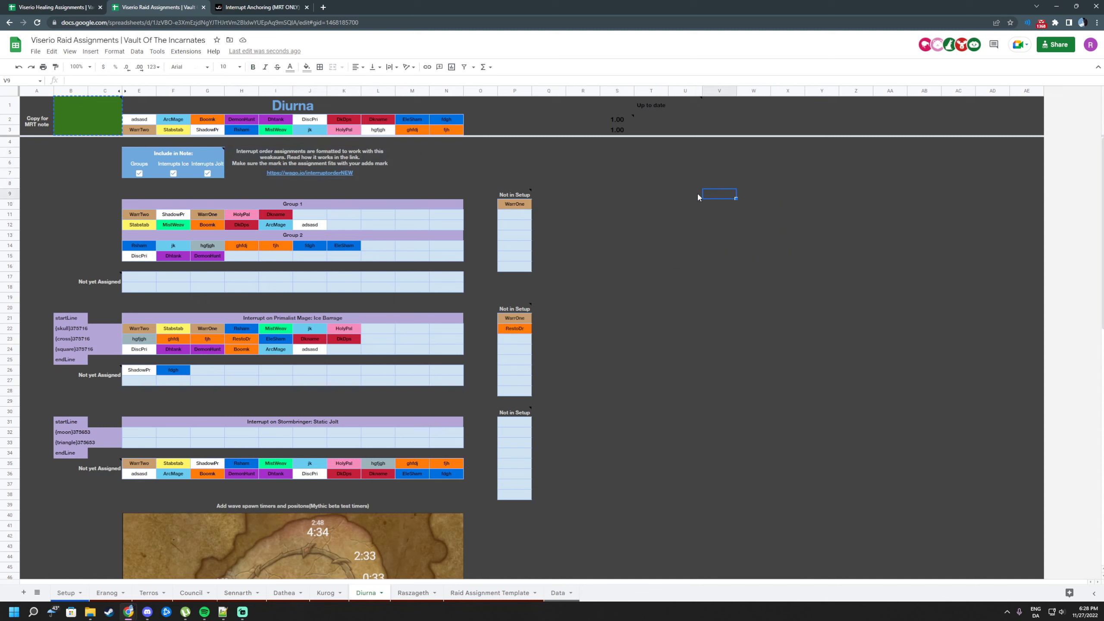
click(603, 309)
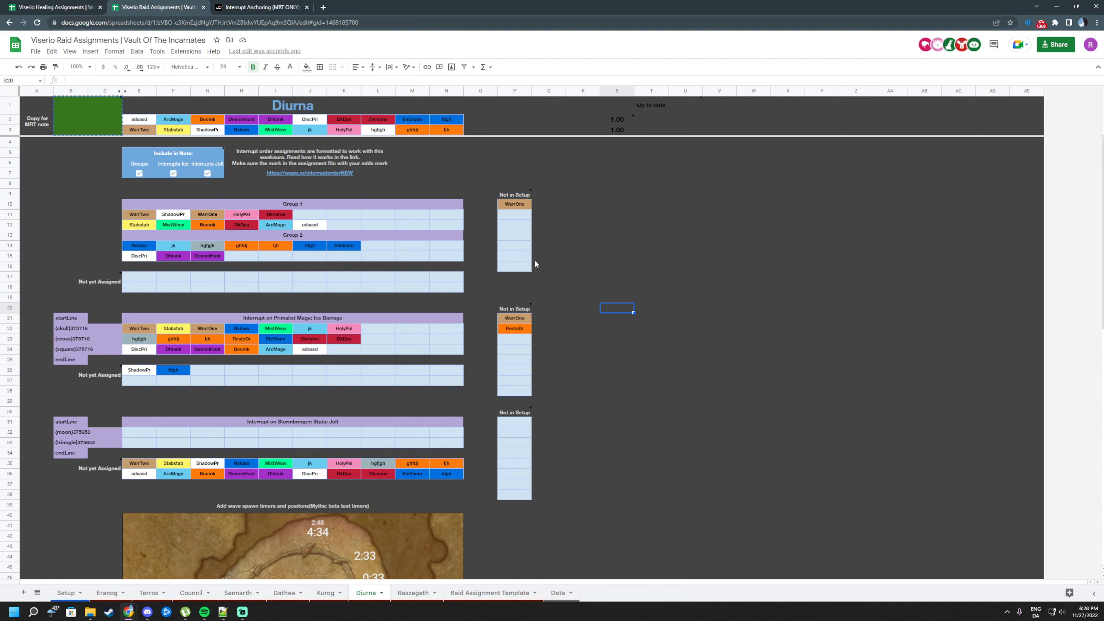
Step: Select the raid roster in E2:N3 under the Diurna title to examine the players in the setup
drag(126, 107, 458, 122)
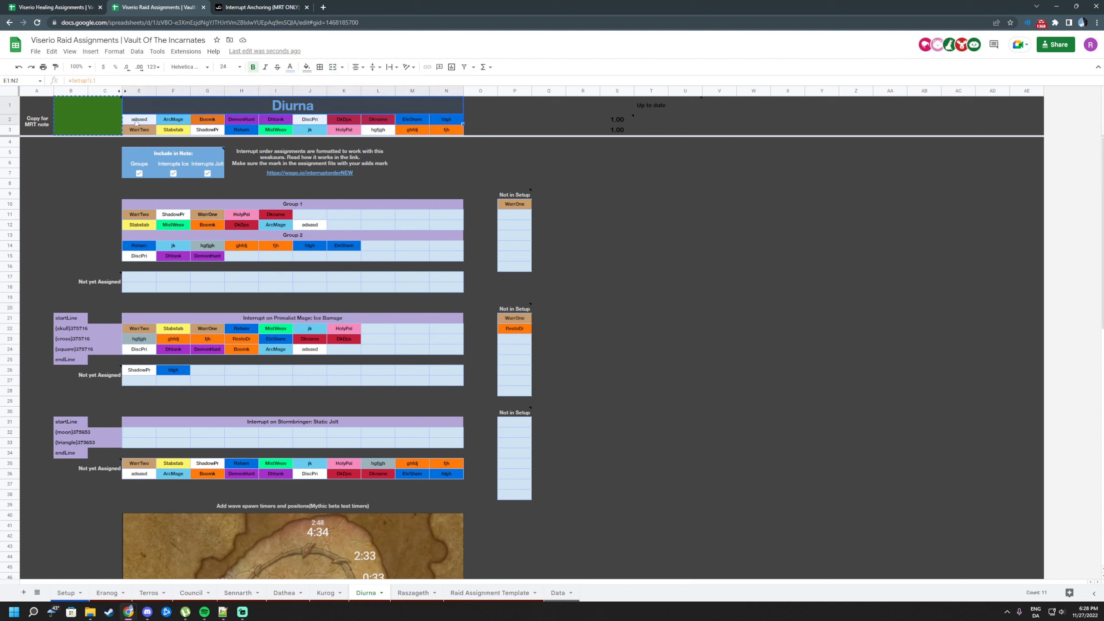
mouse_move(135, 122)
mouse_down()
mouse_move(448, 129)
mouse_move(136, 126)
mouse_up()
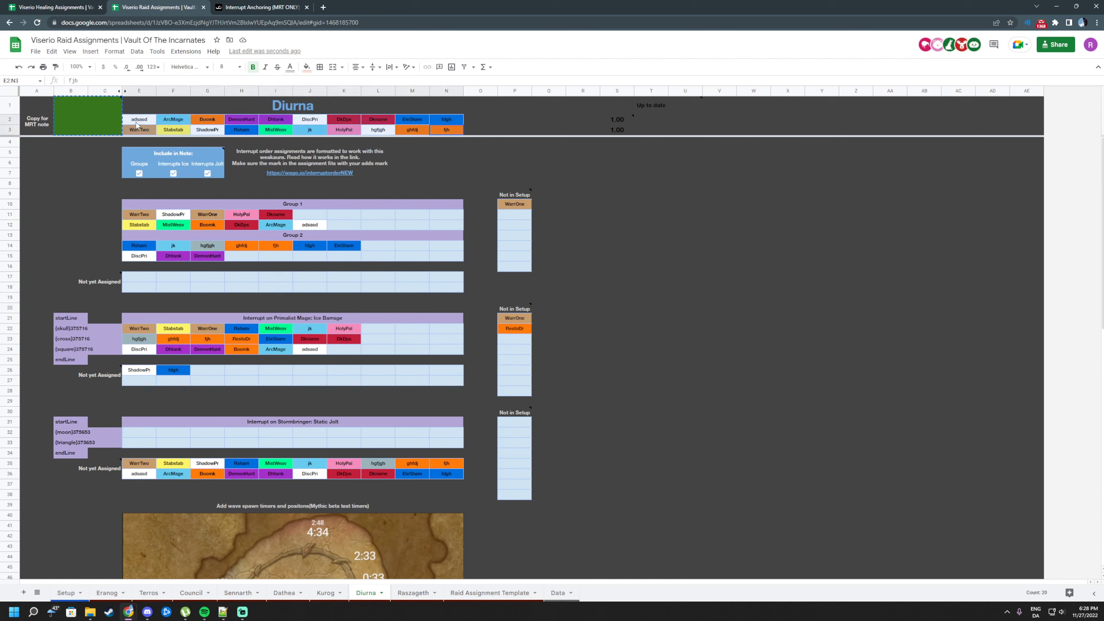
click(651, 194)
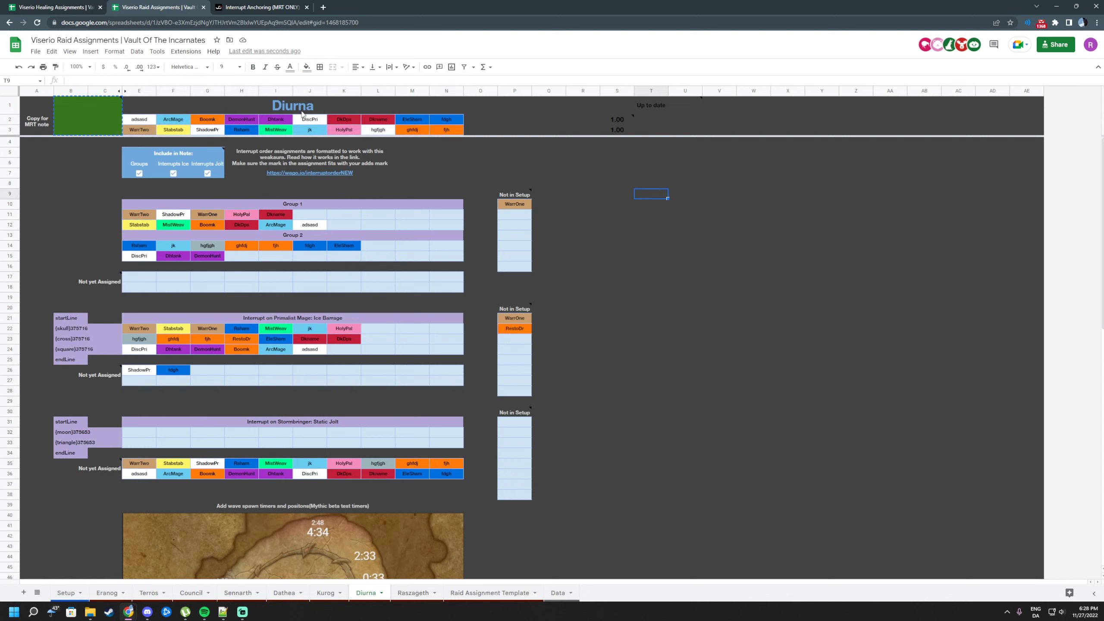
Step: Select cells S1:U3 to examine the sheet's version check
drag(626, 106, 665, 131)
click(600, 103)
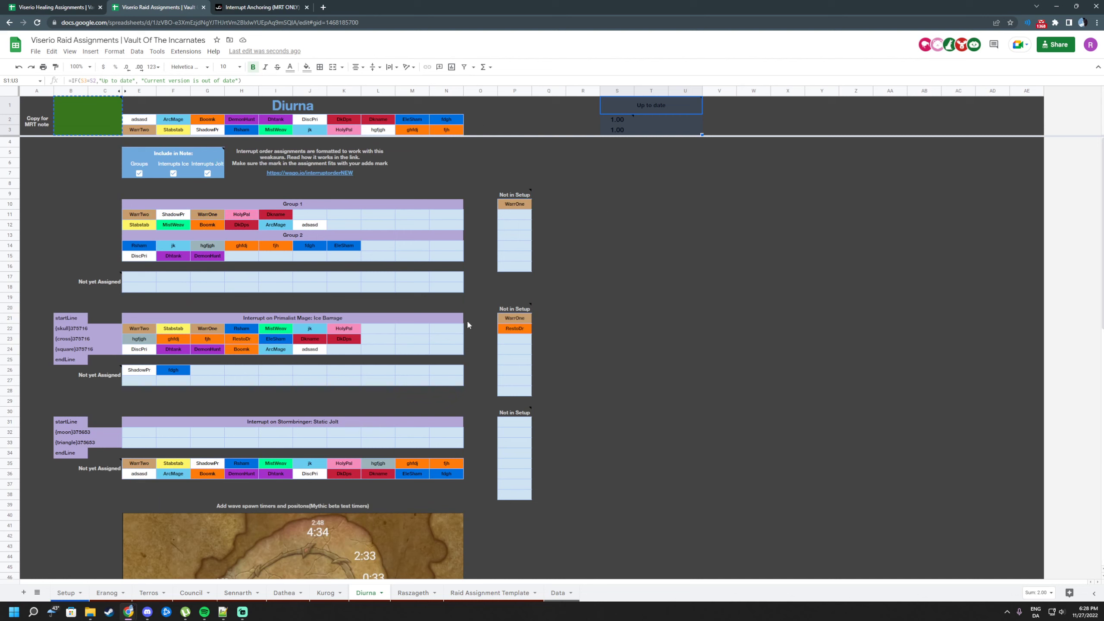
click(664, 329)
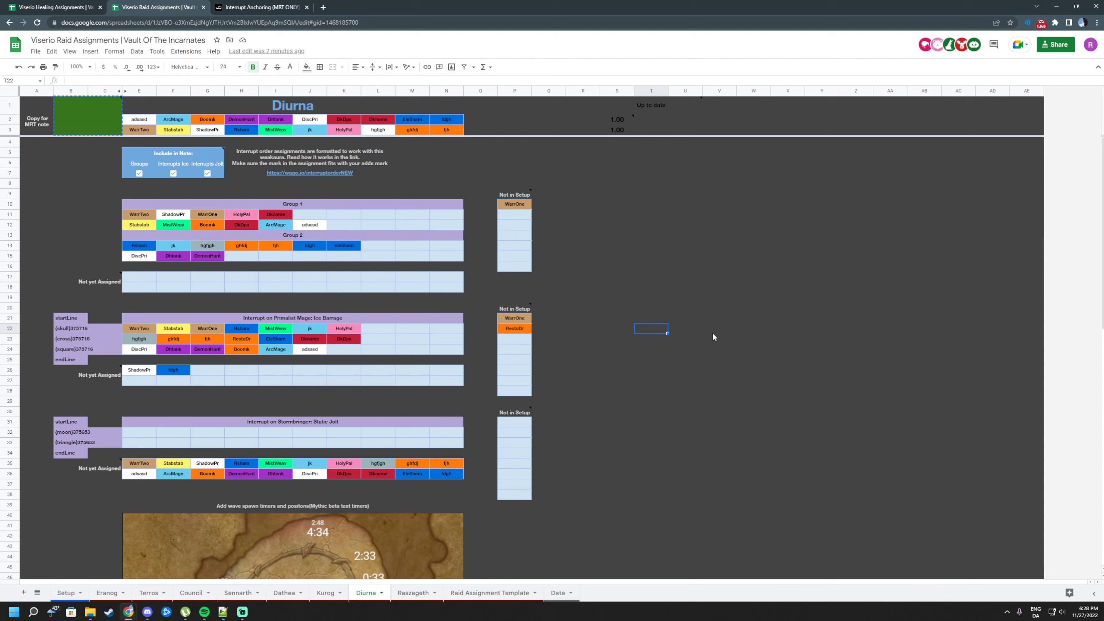
click(780, 287)
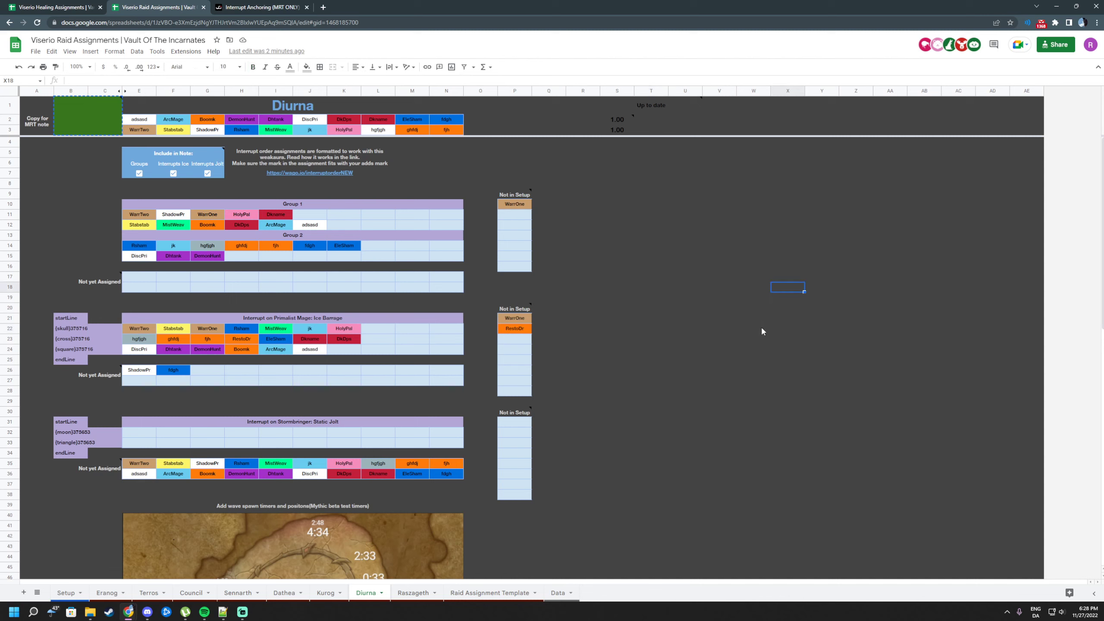
click(705, 393)
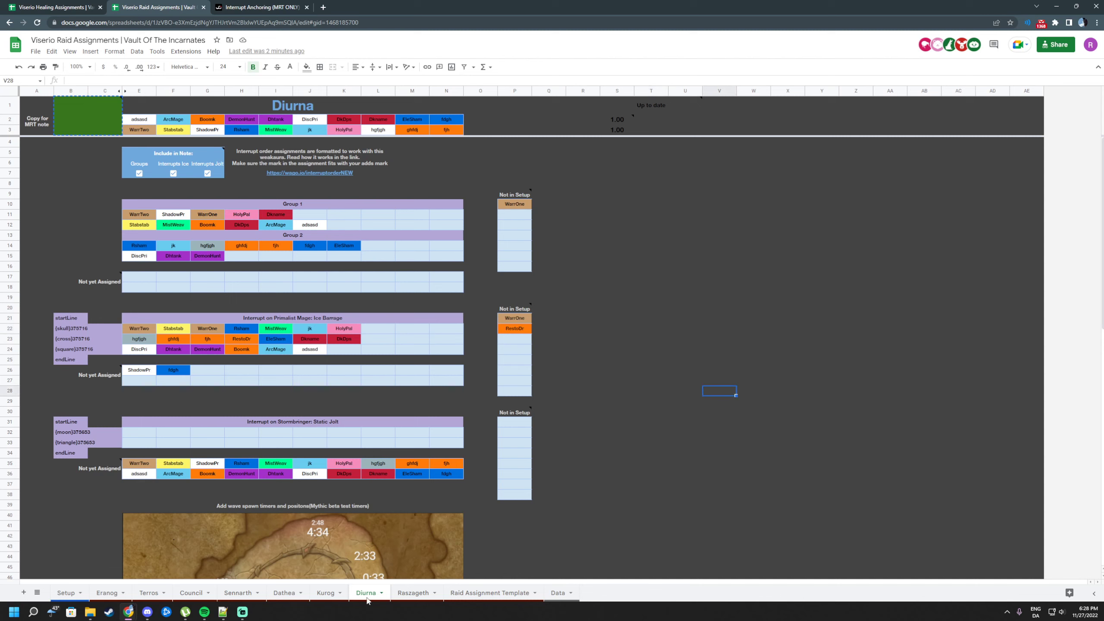
Step: View the options for copying the Diurna sheet to a new or existing spreadsheet, leaving it uncopied
right_click(367, 599)
mouse_move(383, 472)
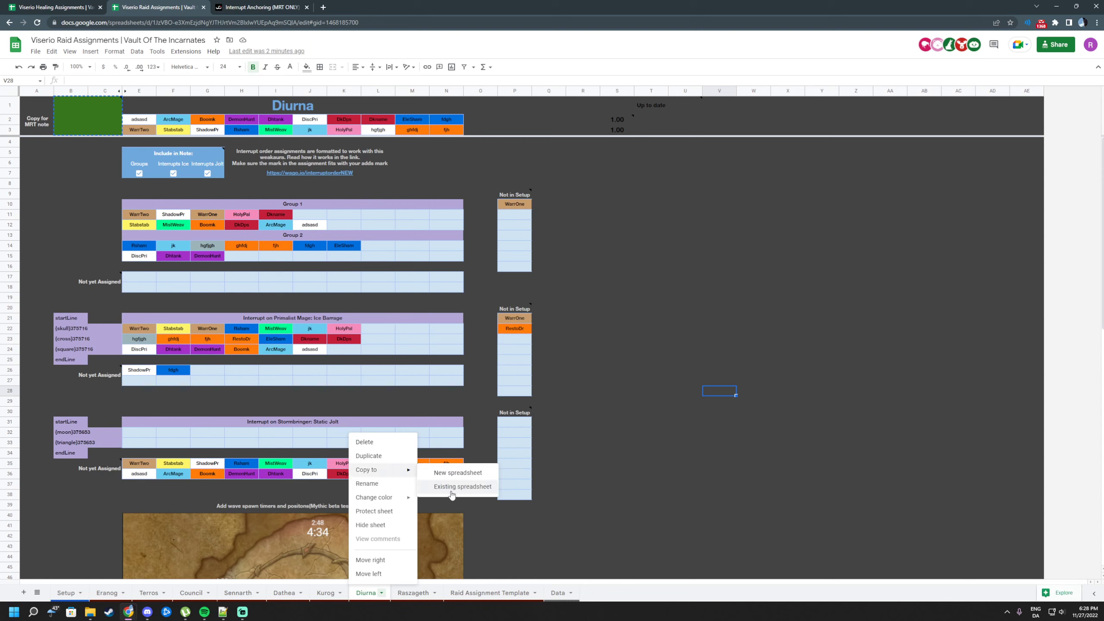
click(698, 414)
click(680, 478)
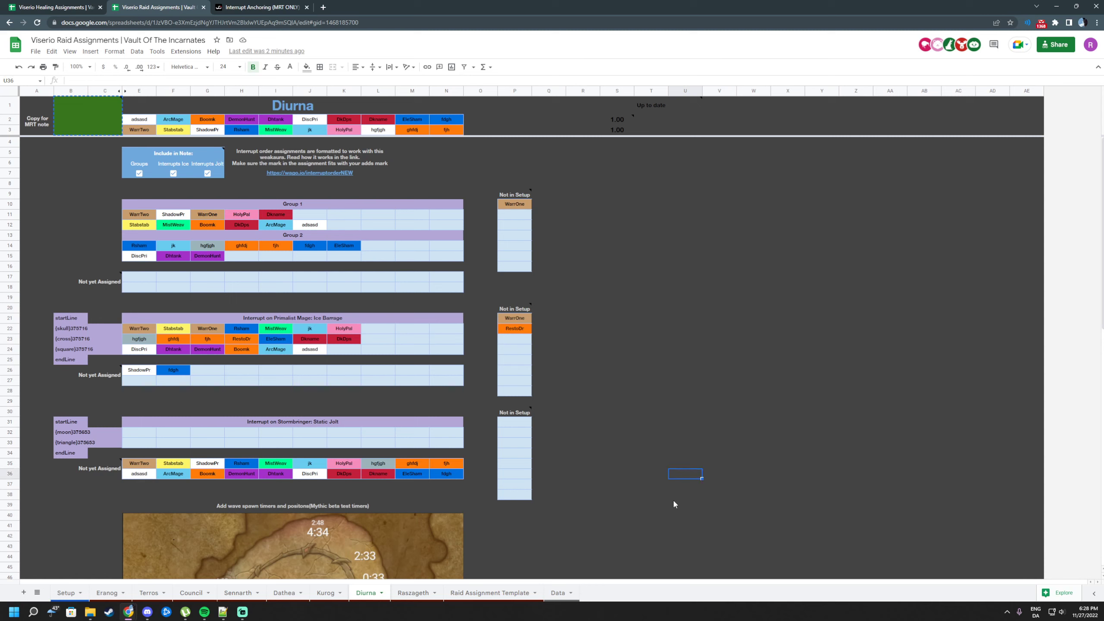
Step: Select the empty area Q9:V38 beside the Not in Setup columns to point out the free space
drag(551, 196, 727, 507)
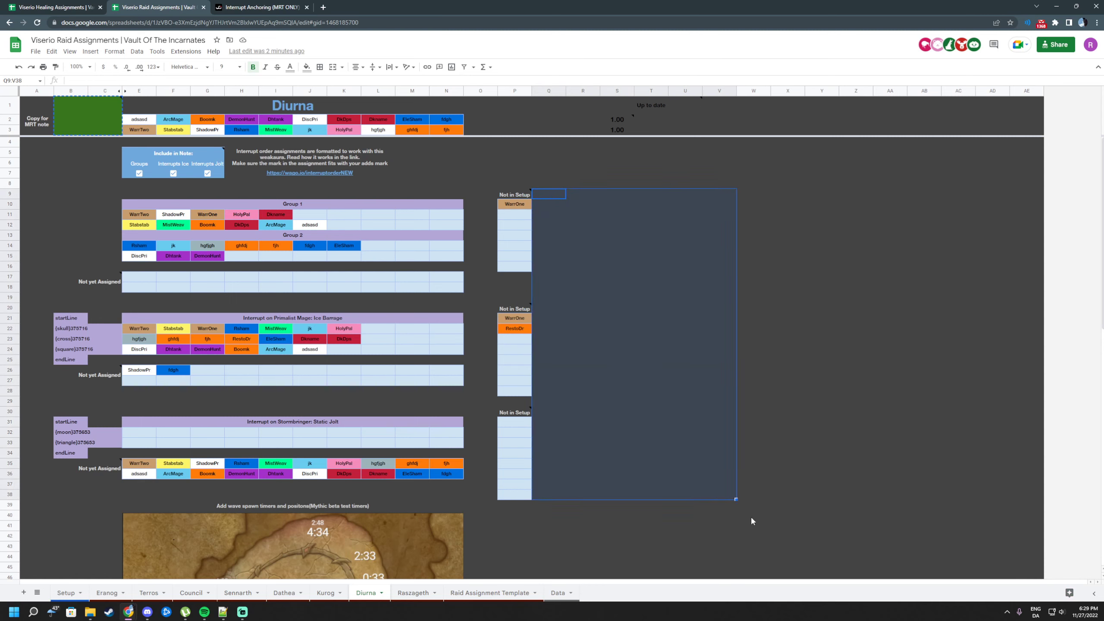
click(757, 215)
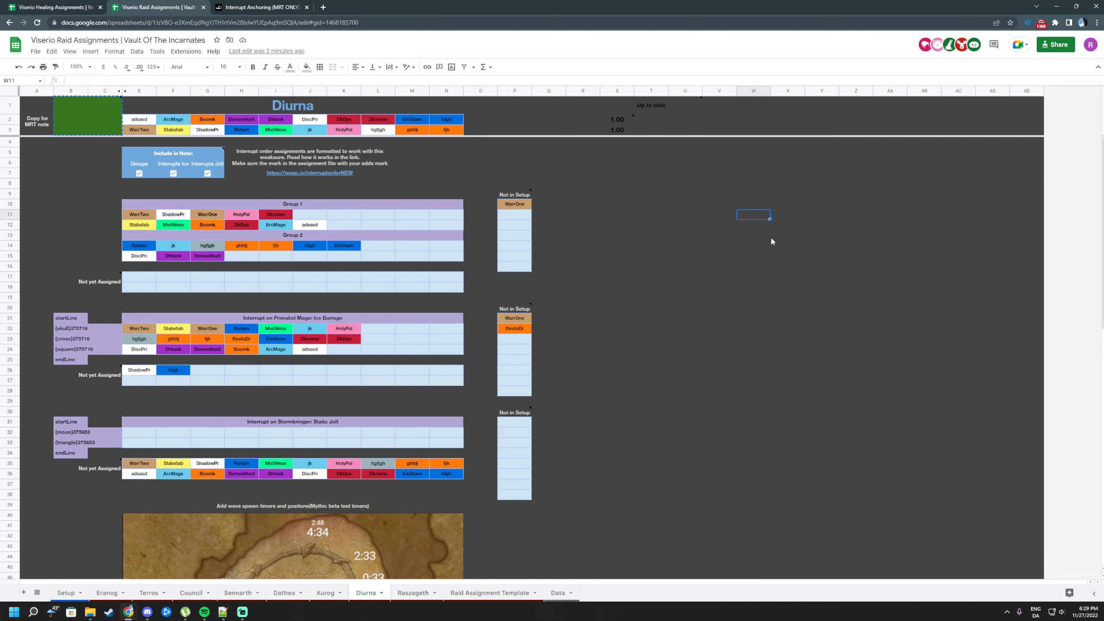
click(556, 204)
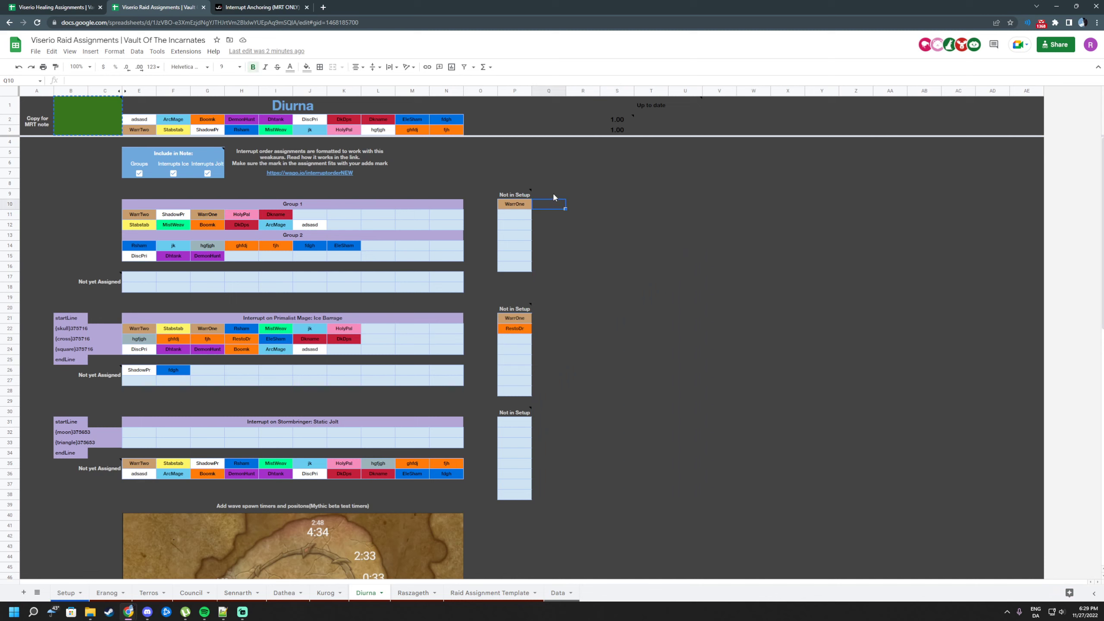
drag(554, 196, 653, 497)
click(892, 435)
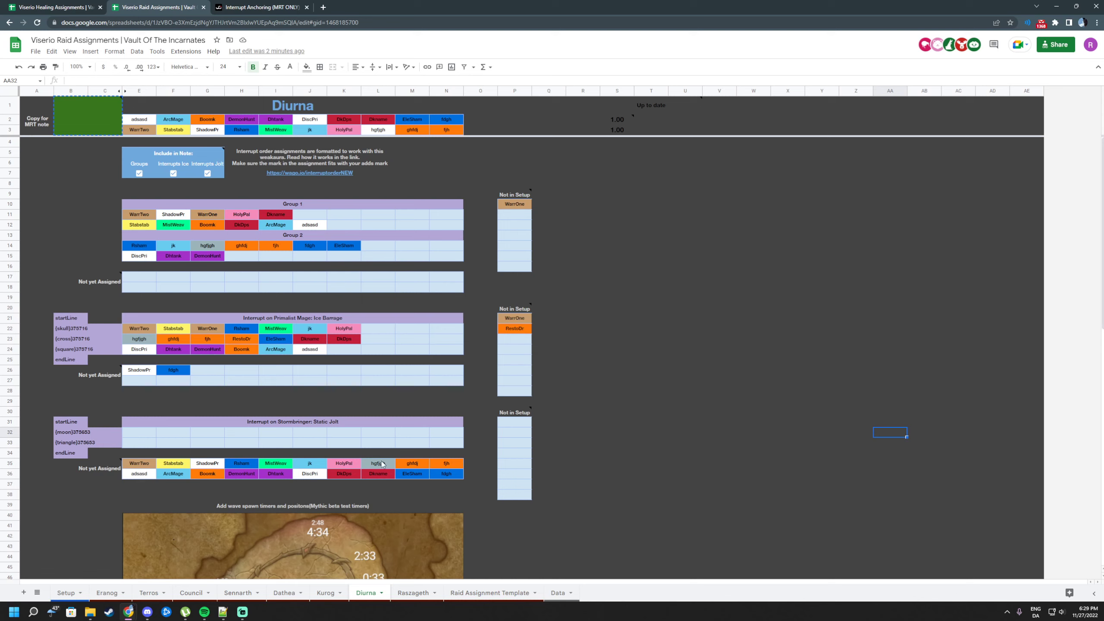
click(723, 381)
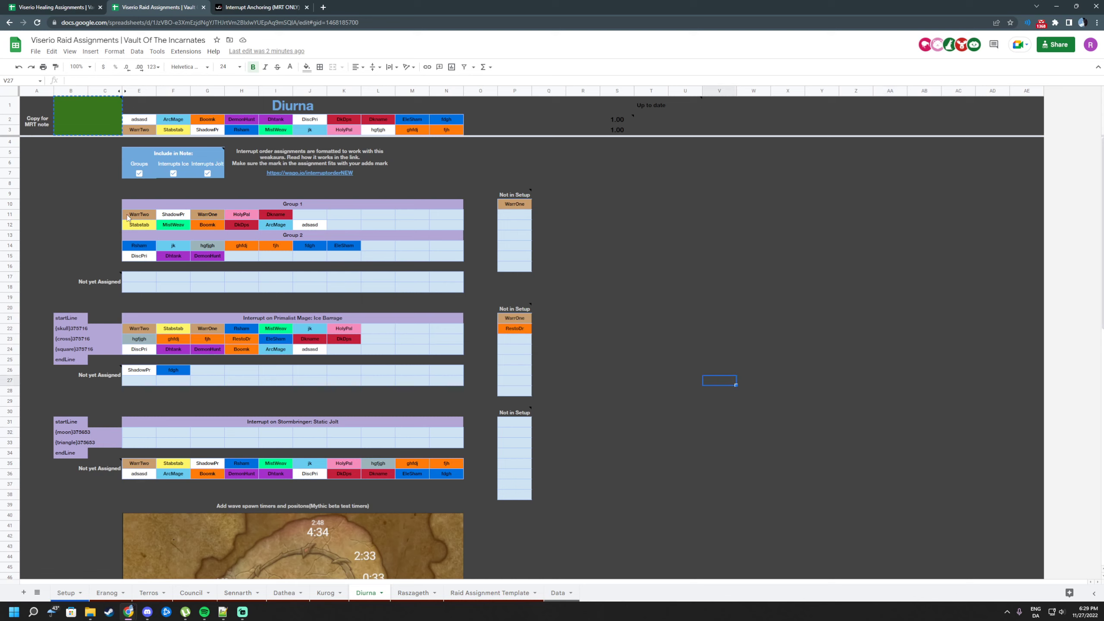
click(754, 214)
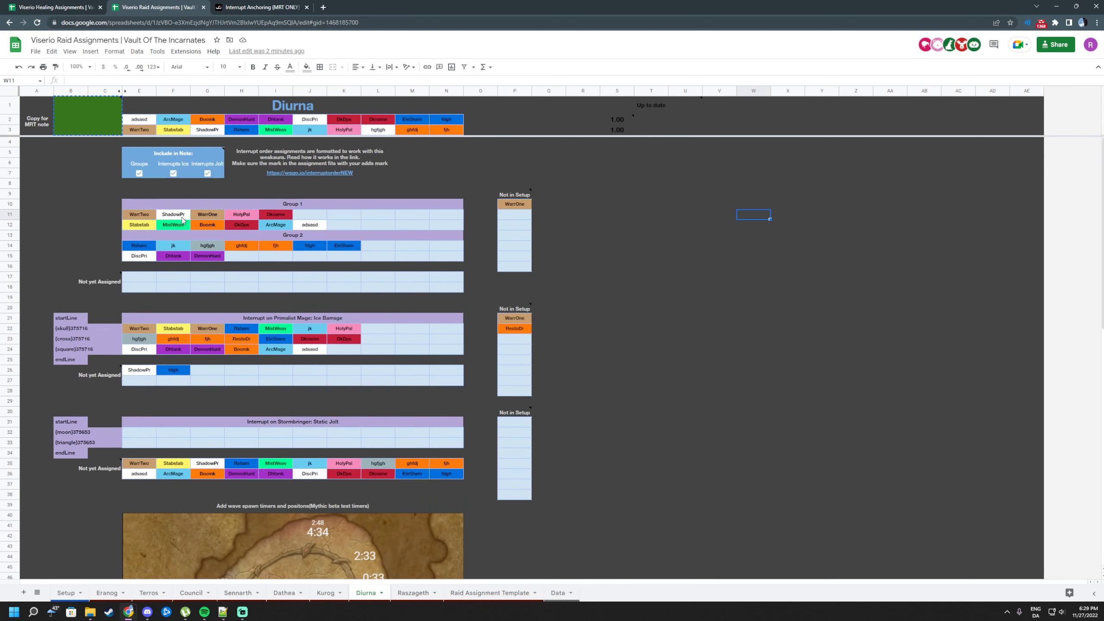
Step: Look through the Raszageth, Kurog and Dathea sheets and return to the Diurna sheet
click(402, 592)
click(342, 593)
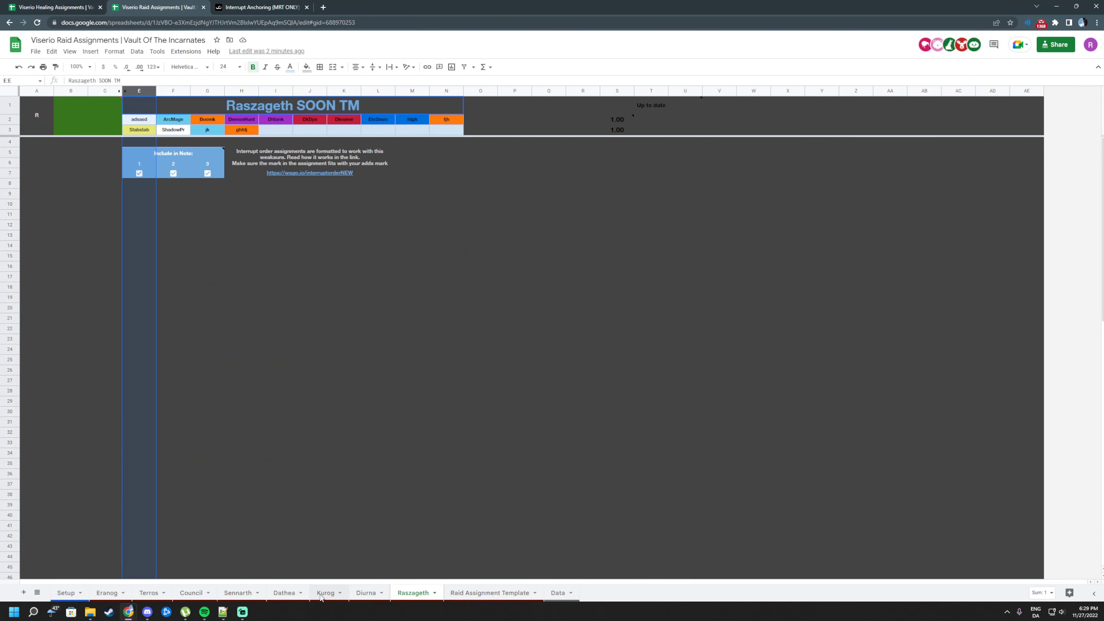
click(284, 592)
click(366, 592)
click(719, 318)
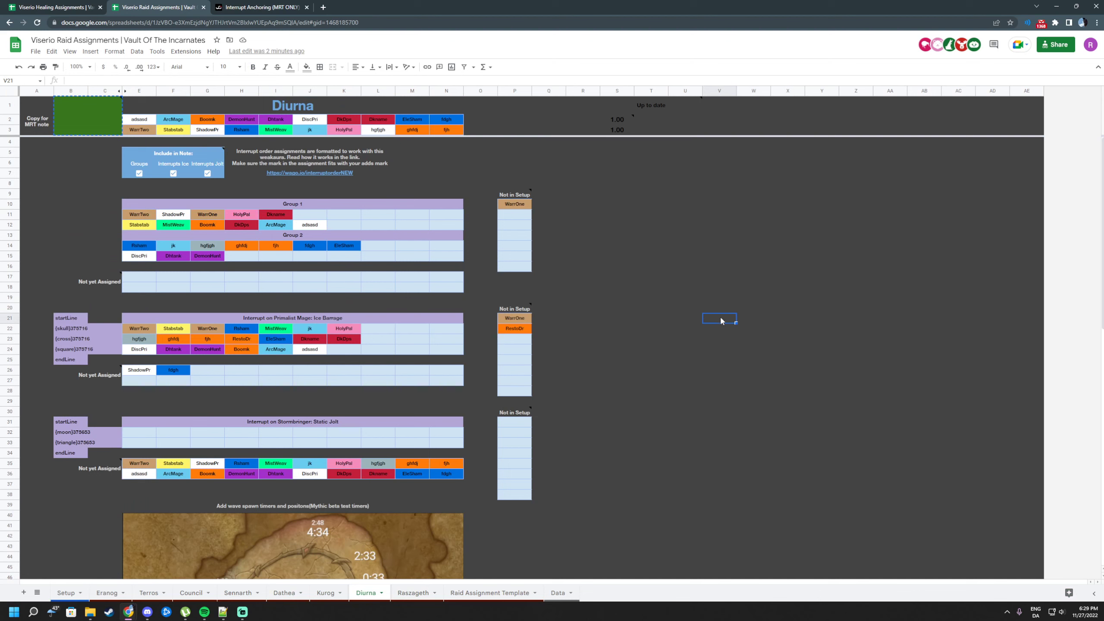
Step: Examine the Static Jolt interrupt table together with its Not yet Assigned and Not in Setup lists
scroll(141, 367, down, 3)
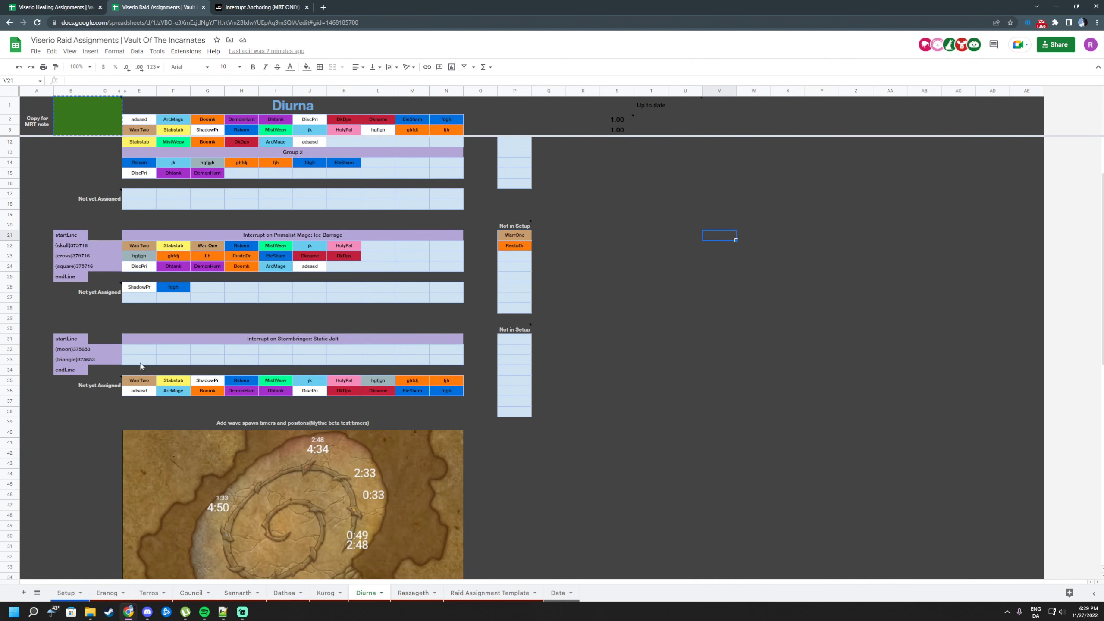
drag(133, 385, 108, 384)
click(445, 379)
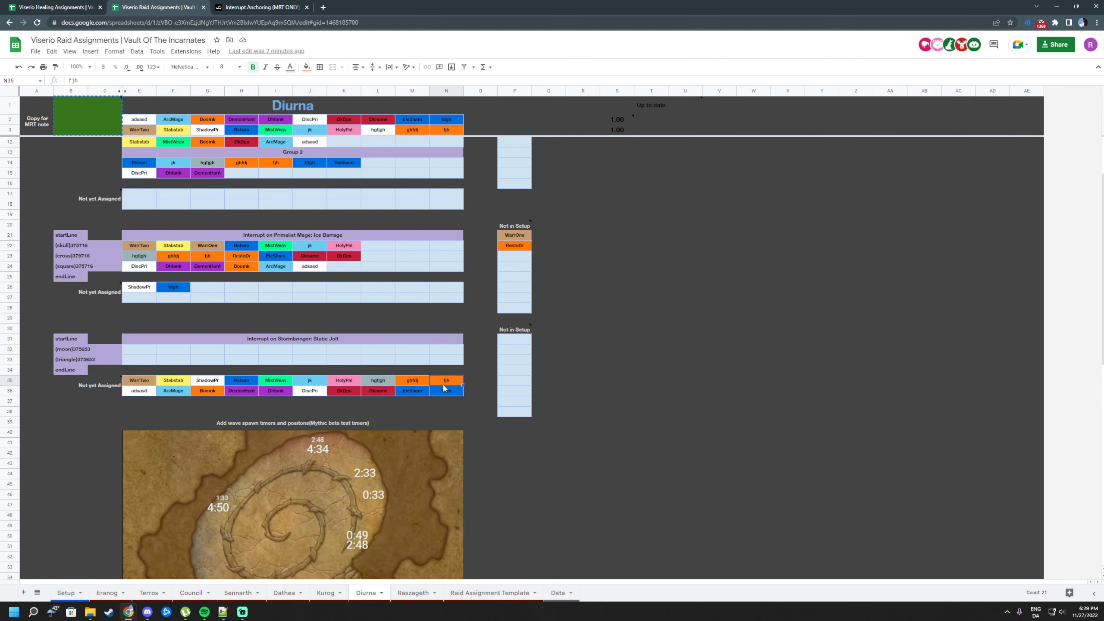
scroll(445, 376, up, 3)
mouse_move(517, 414)
drag(518, 414, 505, 495)
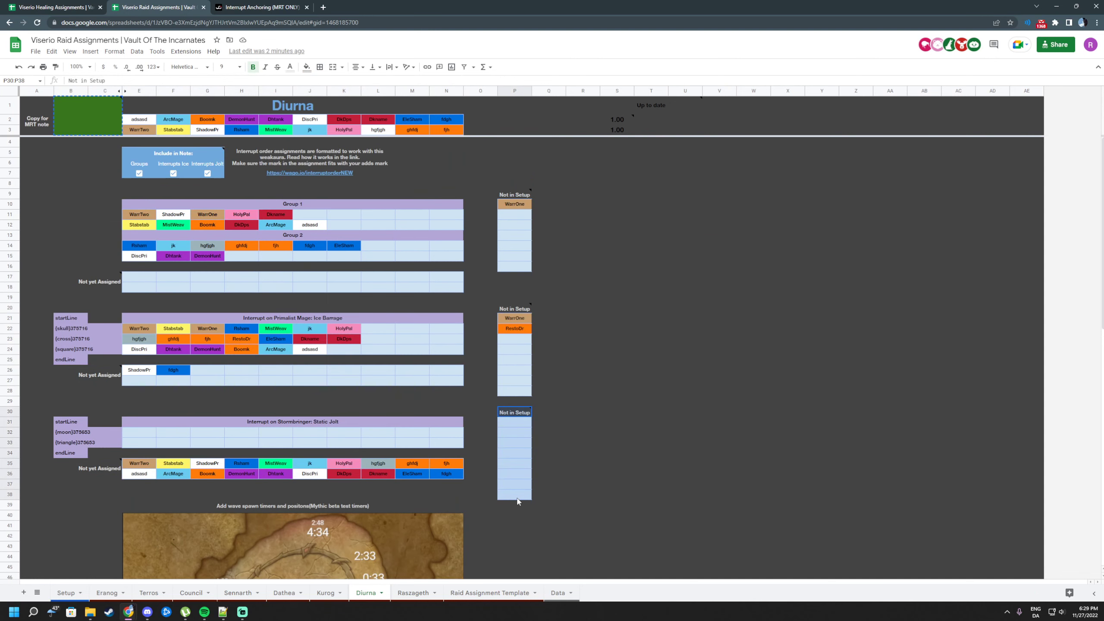
drag(159, 433, 134, 432)
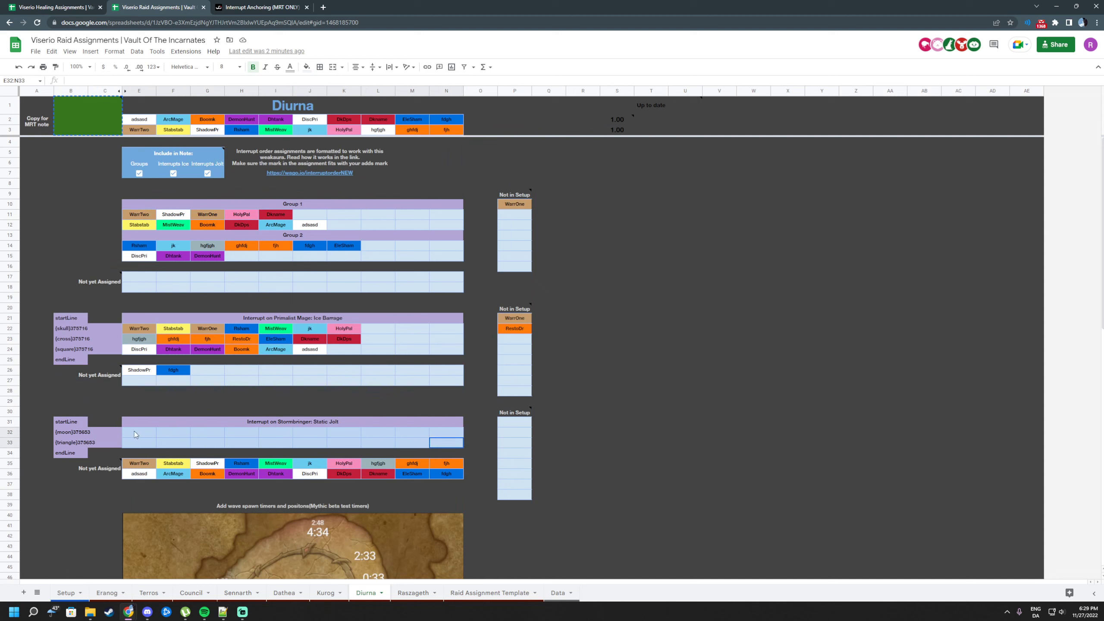
Step: Look through the assignable entries offered in the empty Group 1 cells M11 and N11
double_click(411, 215)
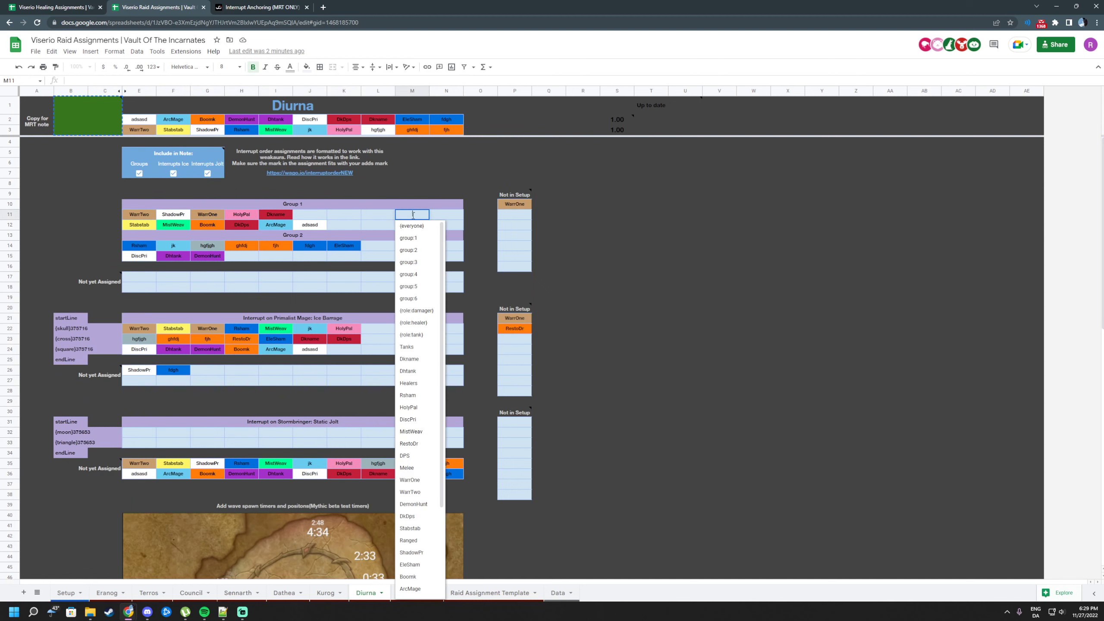
double_click(447, 214)
scroll(455, 315, down, 3)
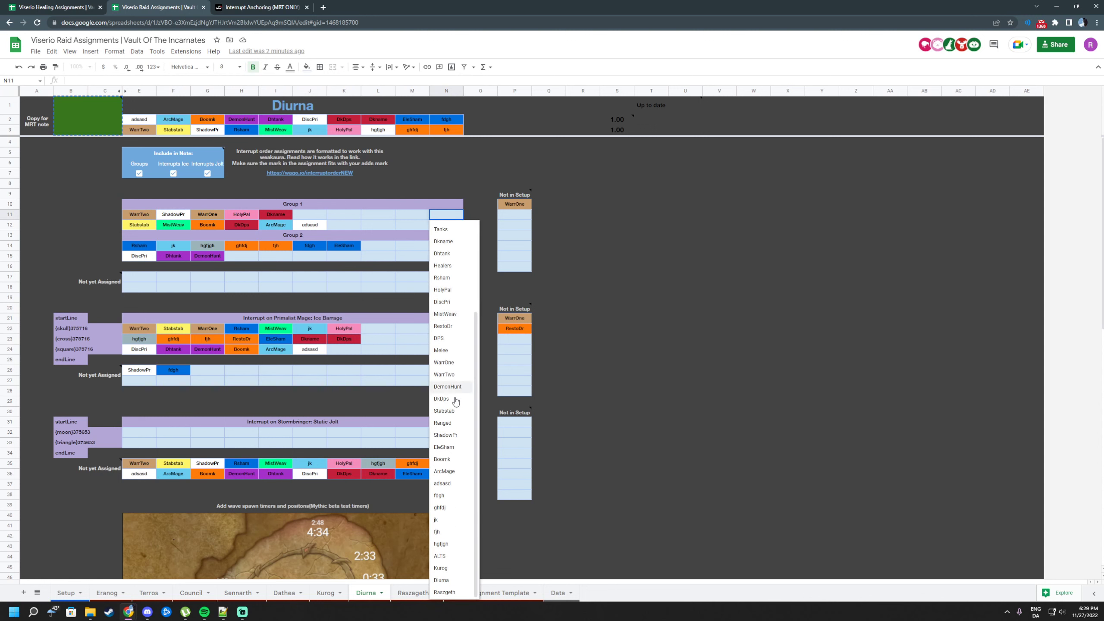
double_click(407, 214)
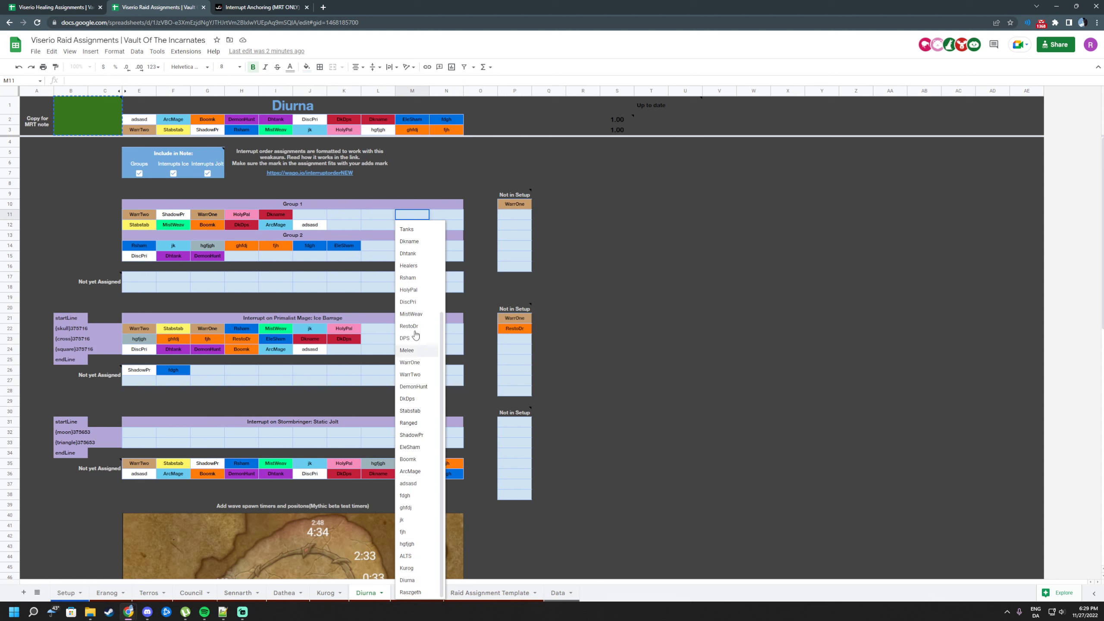
click(373, 221)
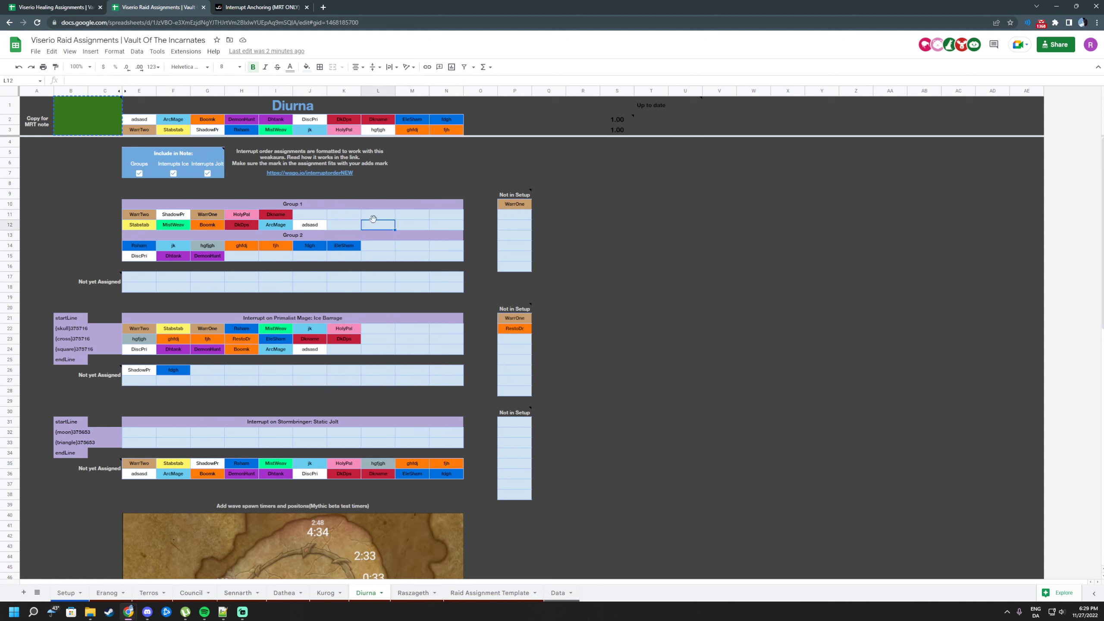
Step: Try entering the non-roster text "gf" in the empty Group 1 cell L11 and clear the cell again
double_click(373, 216)
text(g)
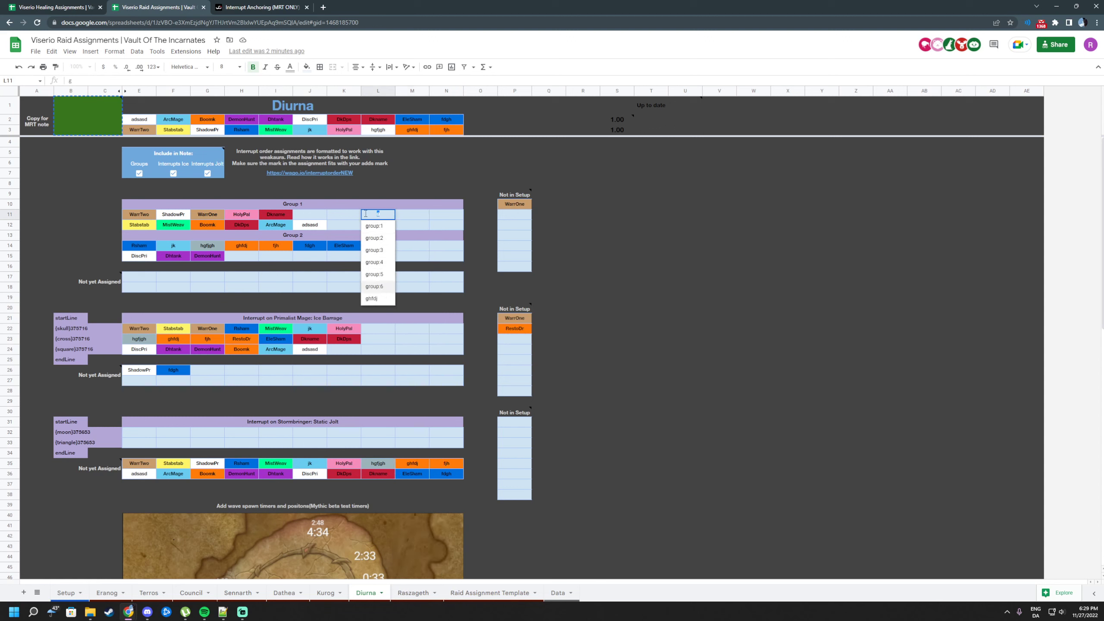
text(f)
key(Tab)
click(386, 217)
key(Delete)
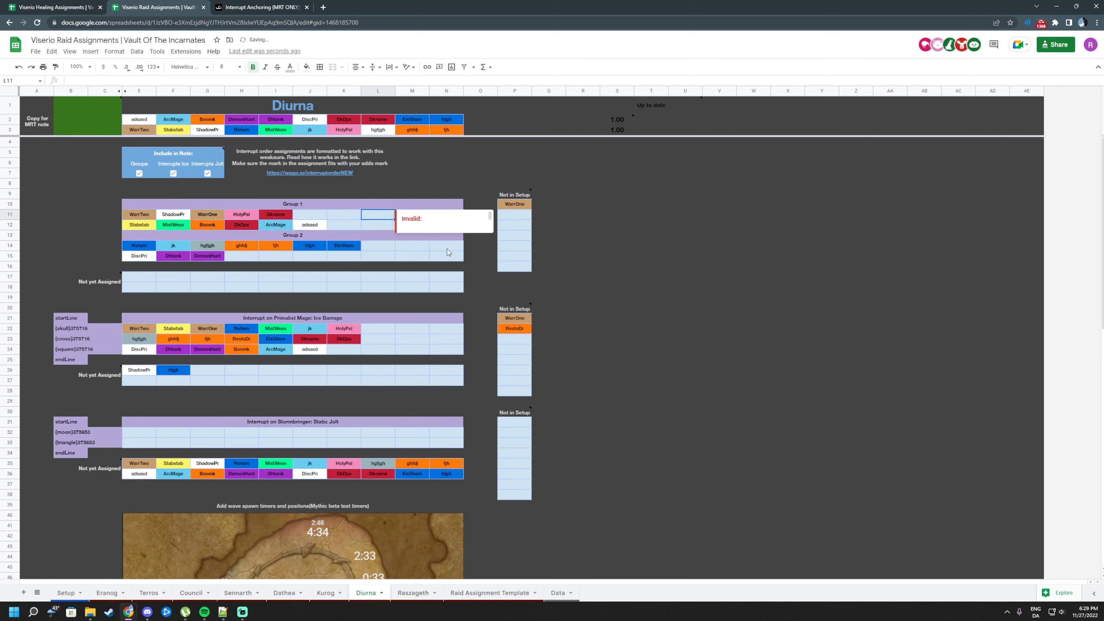
click(280, 309)
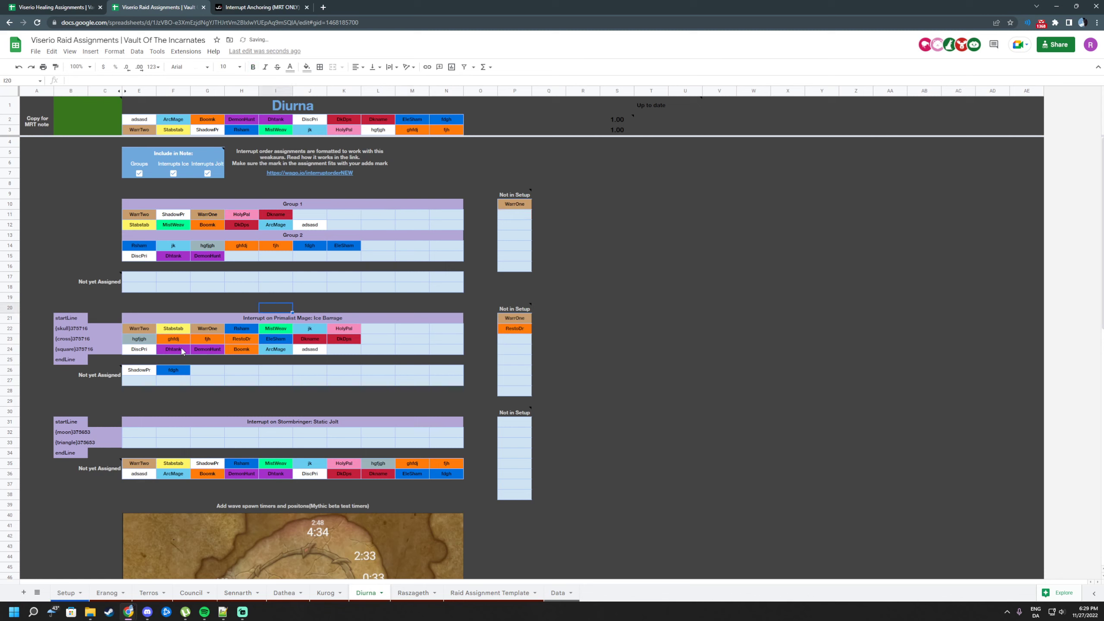
Step: Copy Stabetab and the player in G35 from Not yet Assigned into the Static Jolt moon row at F32 and G32
click(176, 459)
key(ctrl+c)
click(173, 432)
key(ctrl+v)
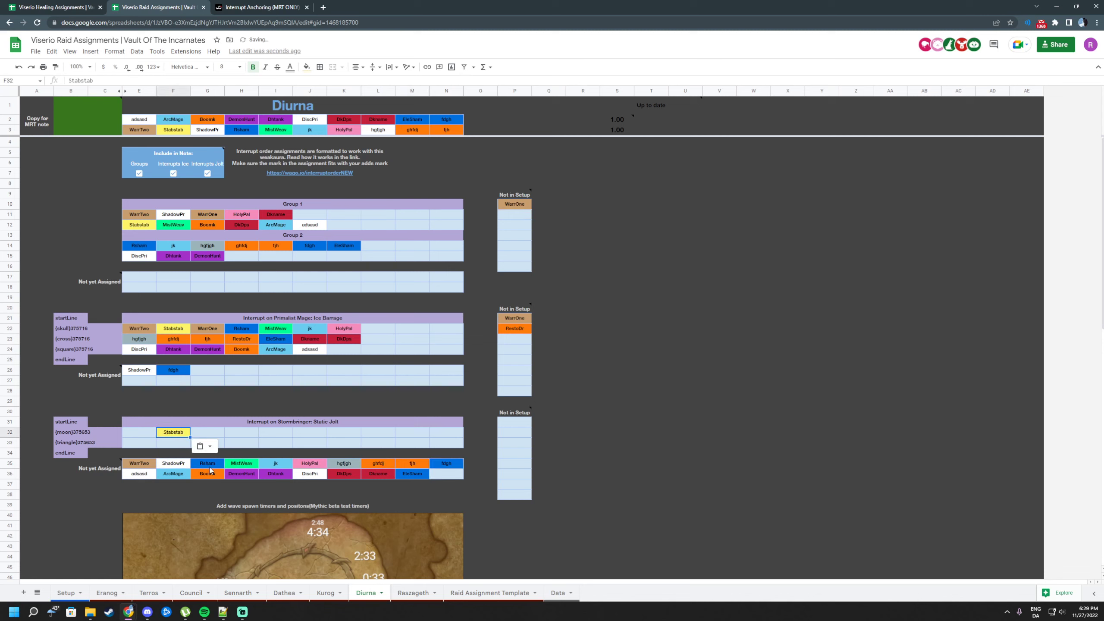
click(207, 463)
key(ctrl+c)
click(207, 432)
key(ctrl+v)
Step: Copy DemonHunt from the Not yet Assigned list into the Static Jolt triangle row at H33
click(241, 474)
key(ctrl+c)
click(241, 443)
key(ctrl+v)
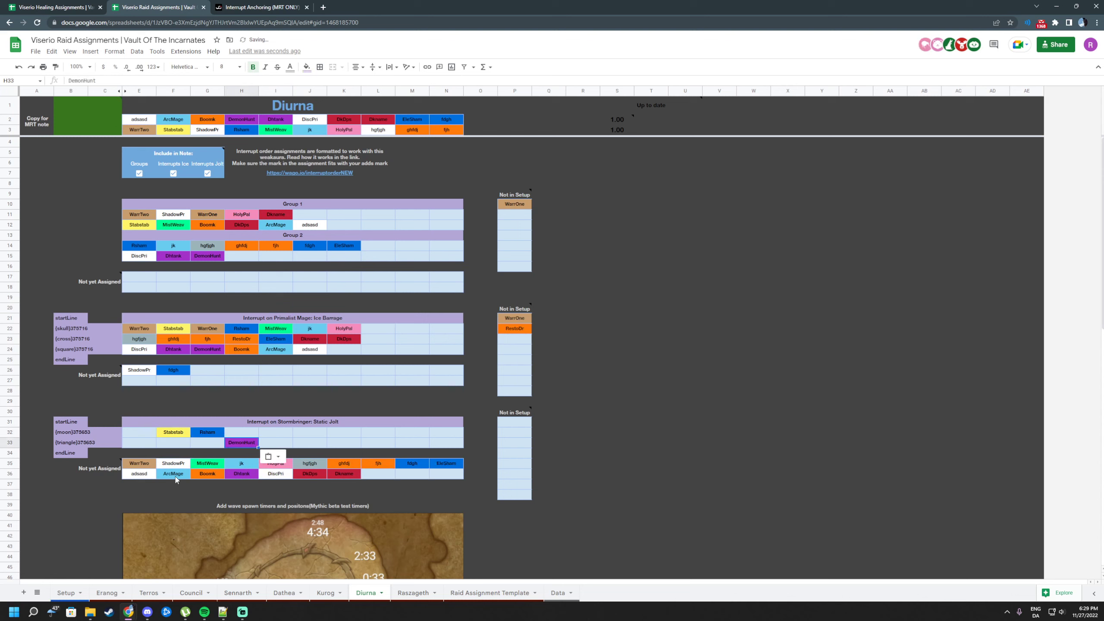
Step: Copy the six players in G35:L35 of the Not yet Assigned list into the triangle row starting at E33
drag(203, 464, 378, 464)
key(ctrl+c)
click(140, 443)
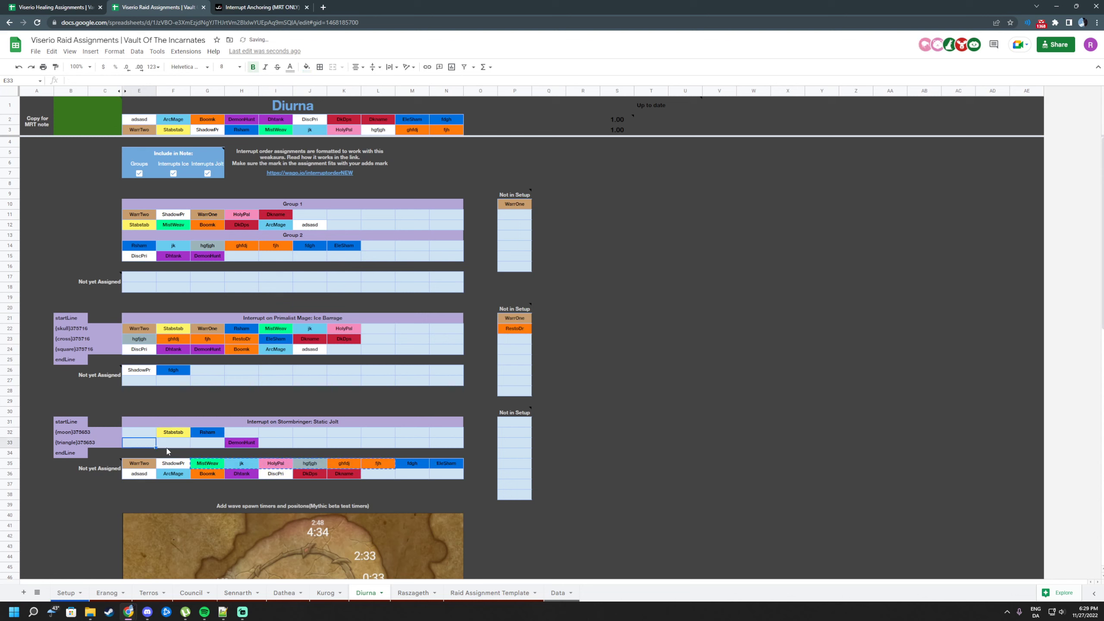
key(ctrl+v)
click(651, 453)
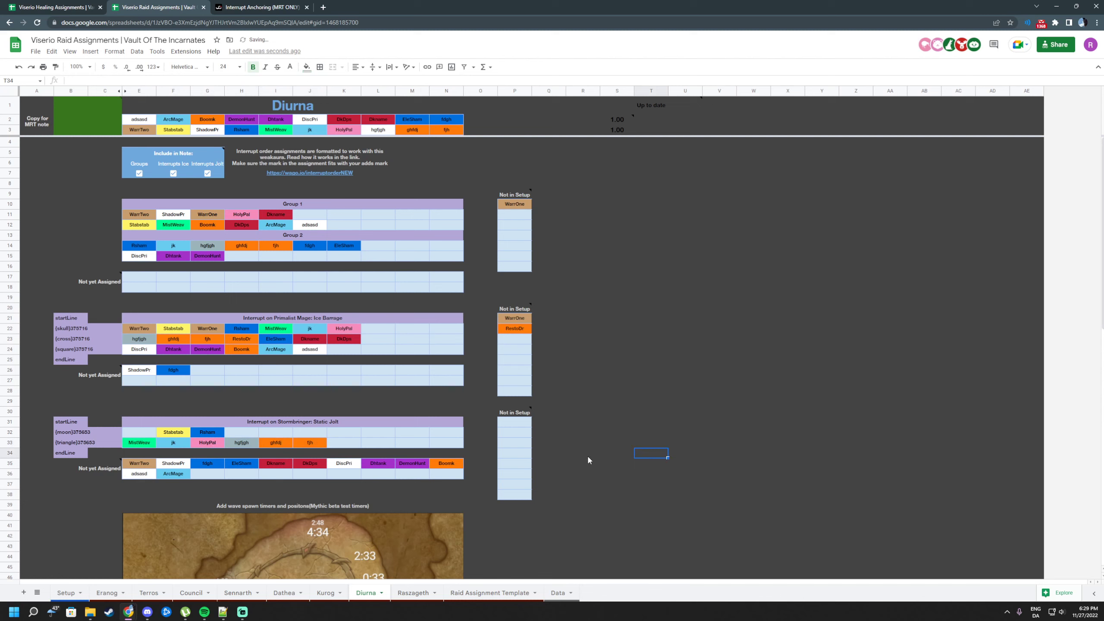
Step: Try to move WarrTwo out of the Not yet Assigned list into moon row cell M32
click(145, 465)
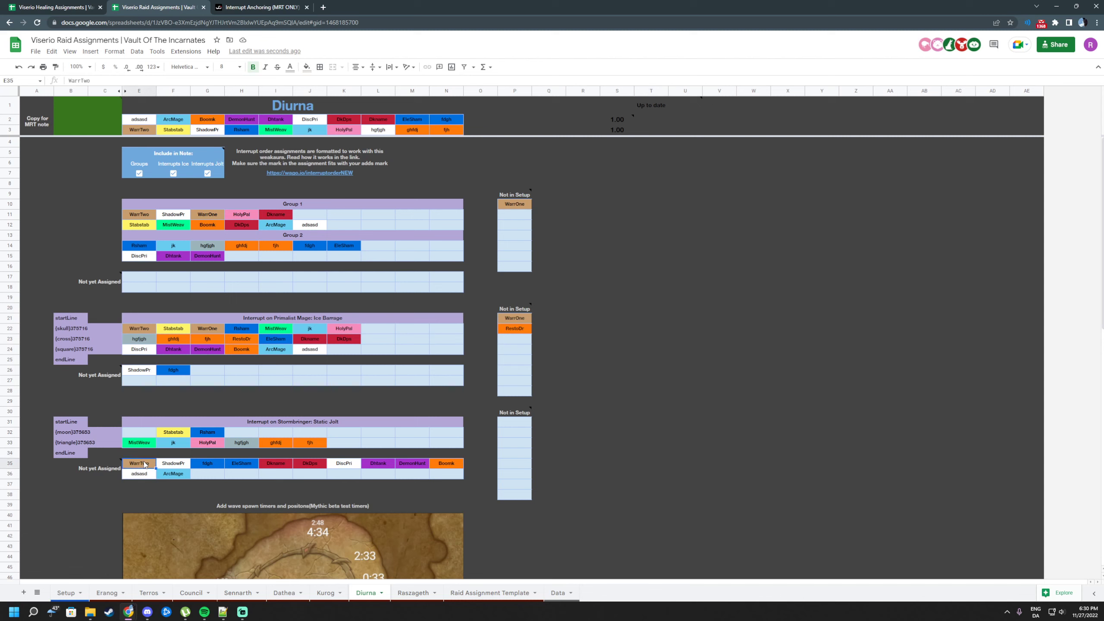
drag(144, 463, 425, 434)
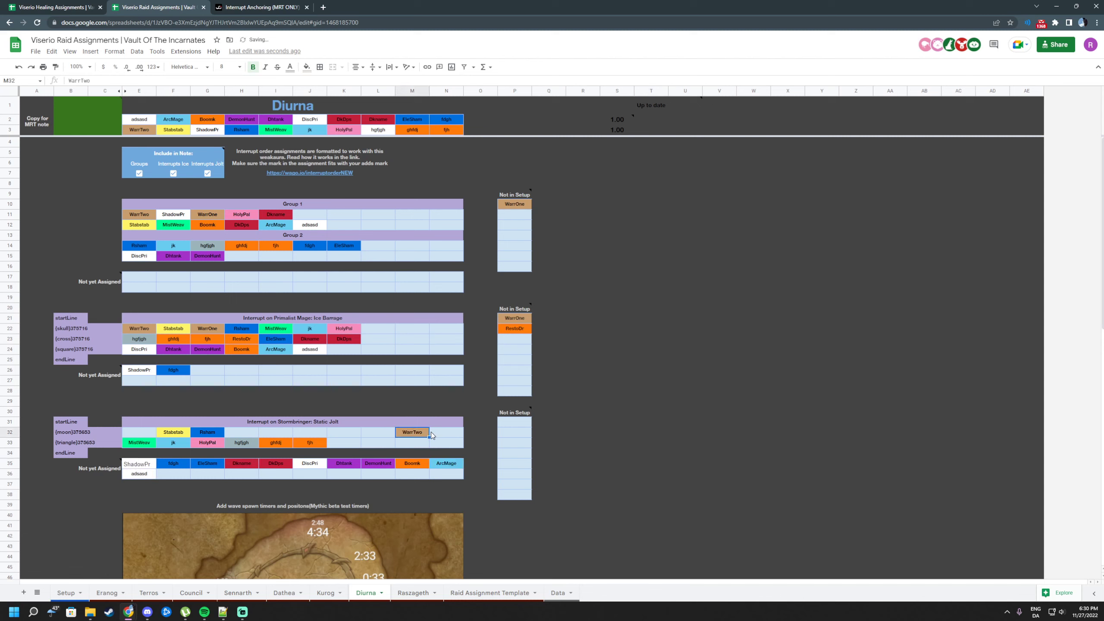
click(734, 425)
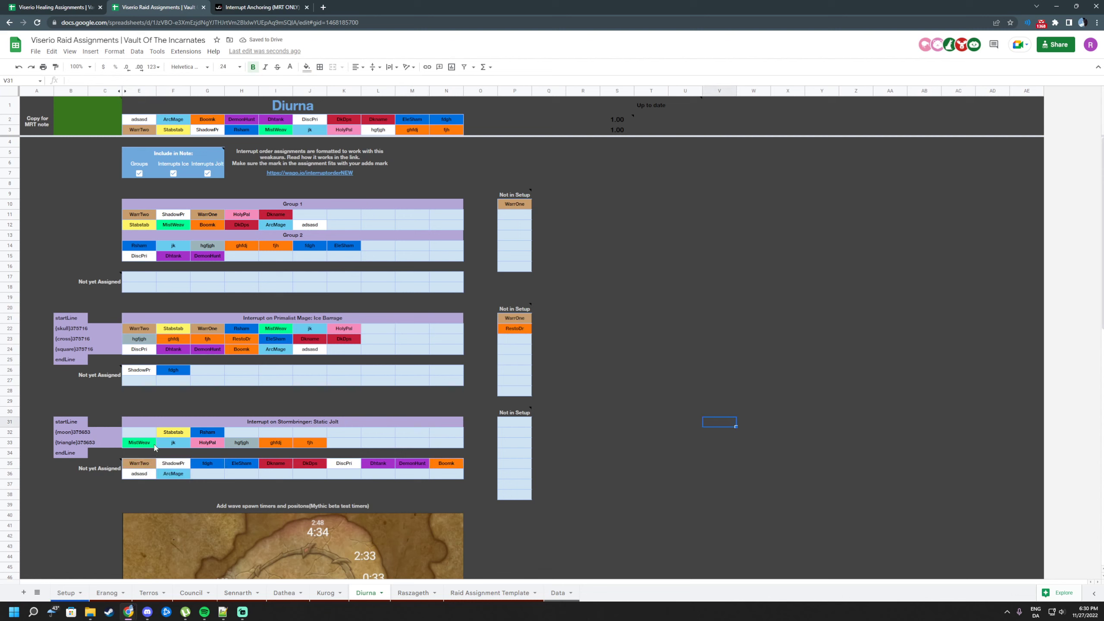
Step: Shift the two moon row players from F32:G32 to E32:F32 and clear the leftover duplicate in G32
drag(168, 435, 213, 434)
key(ctrl+c)
click(137, 433)
key(ctrl+v)
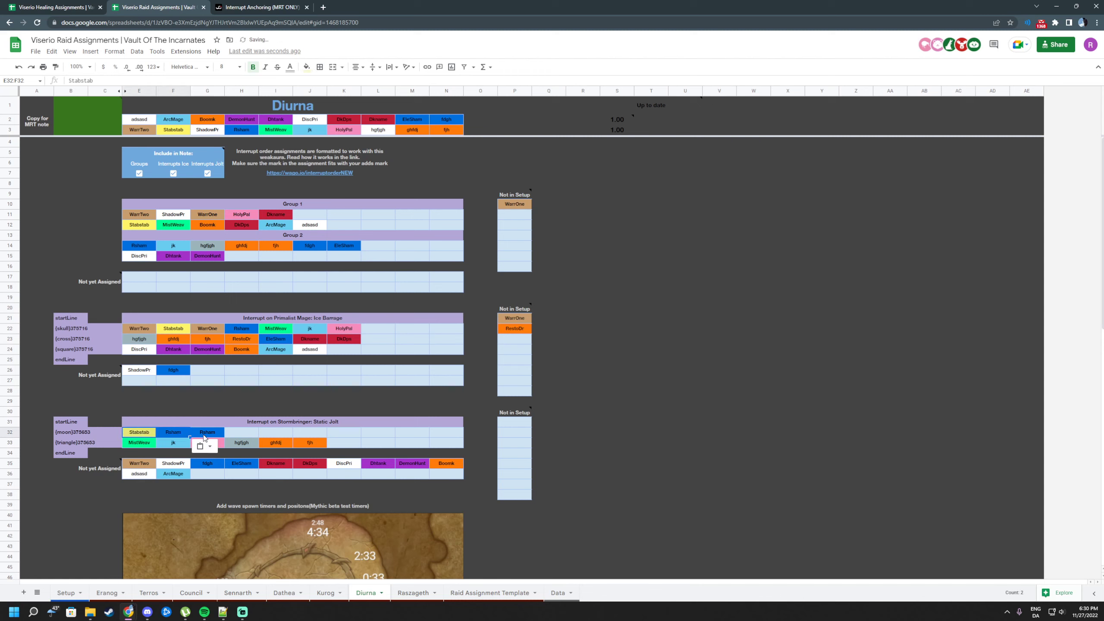
click(205, 435)
key(Delete)
click(753, 411)
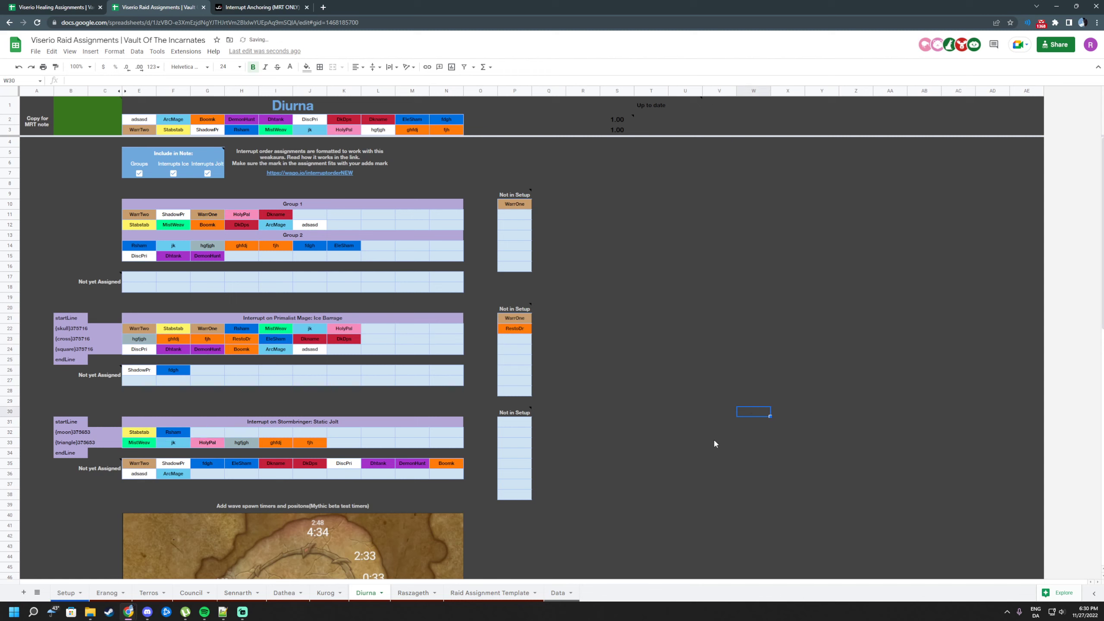
Step: Copy DkDps, the player in I35 and EleSham from Not yet Assigned into moon row cells G32, H32 and I32
click(313, 464)
key(ctrl+c)
click(208, 433)
key(ctrl+v)
click(276, 463)
key(ctrl+c)
click(241, 432)
key(ctrl+v)
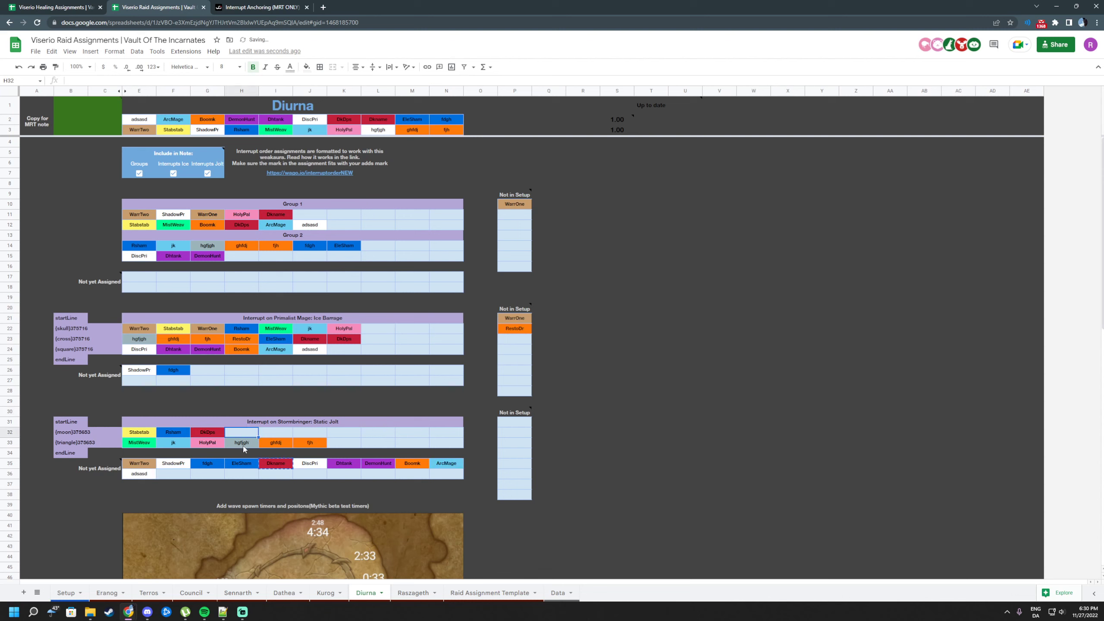
click(242, 464)
key(ctrl+c)
click(276, 431)
key(ctrl+v)
click(256, 384)
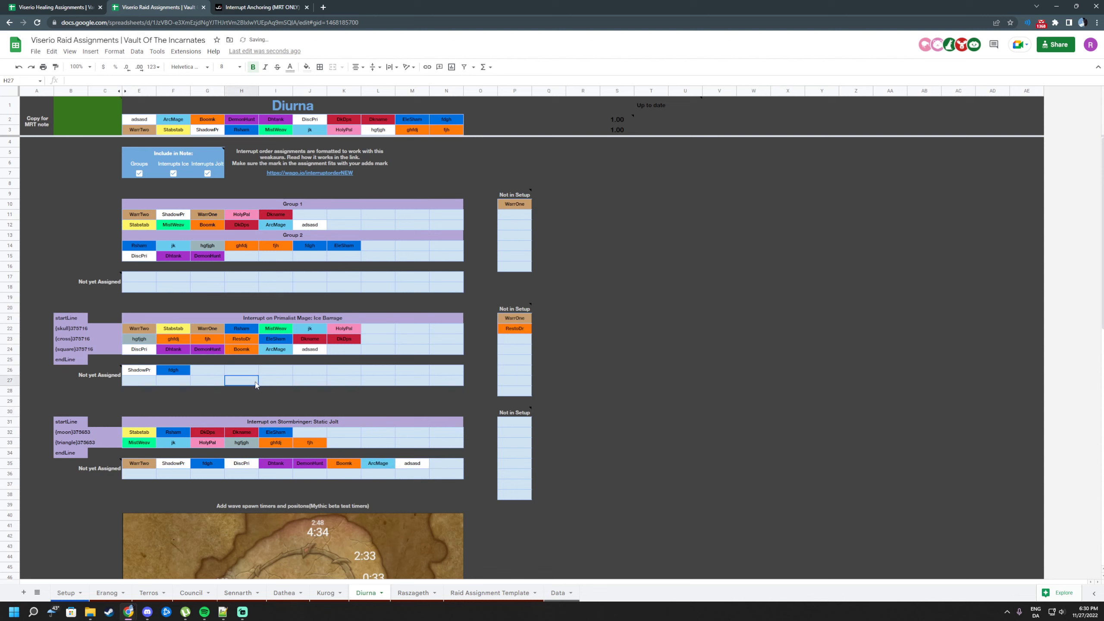
click(685, 330)
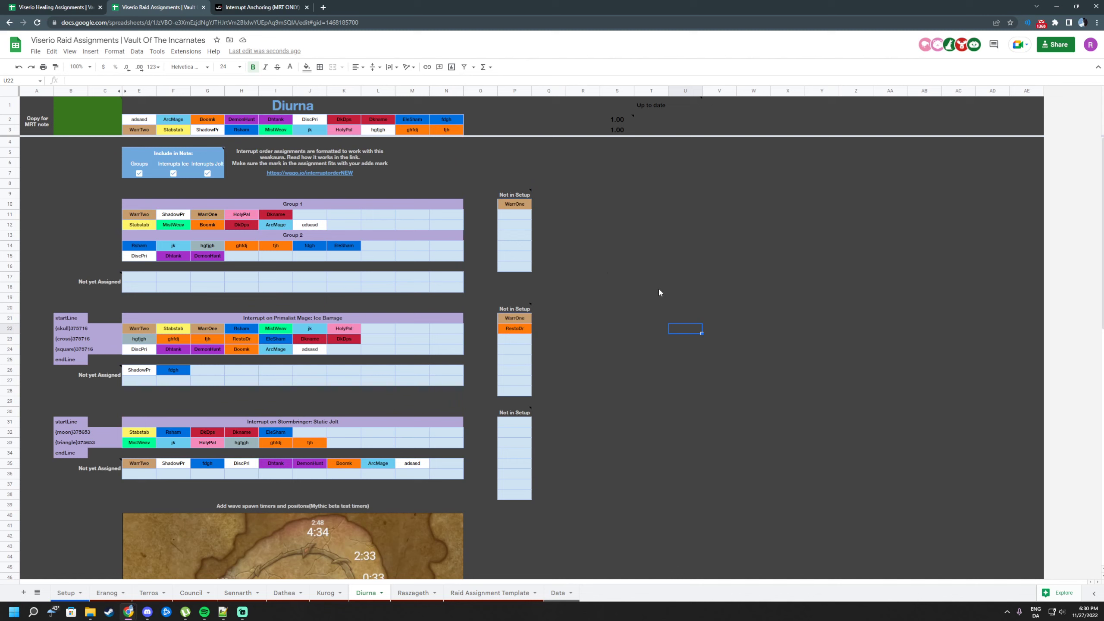
key(Right)
key(Right)
key(Right)
key(Right)
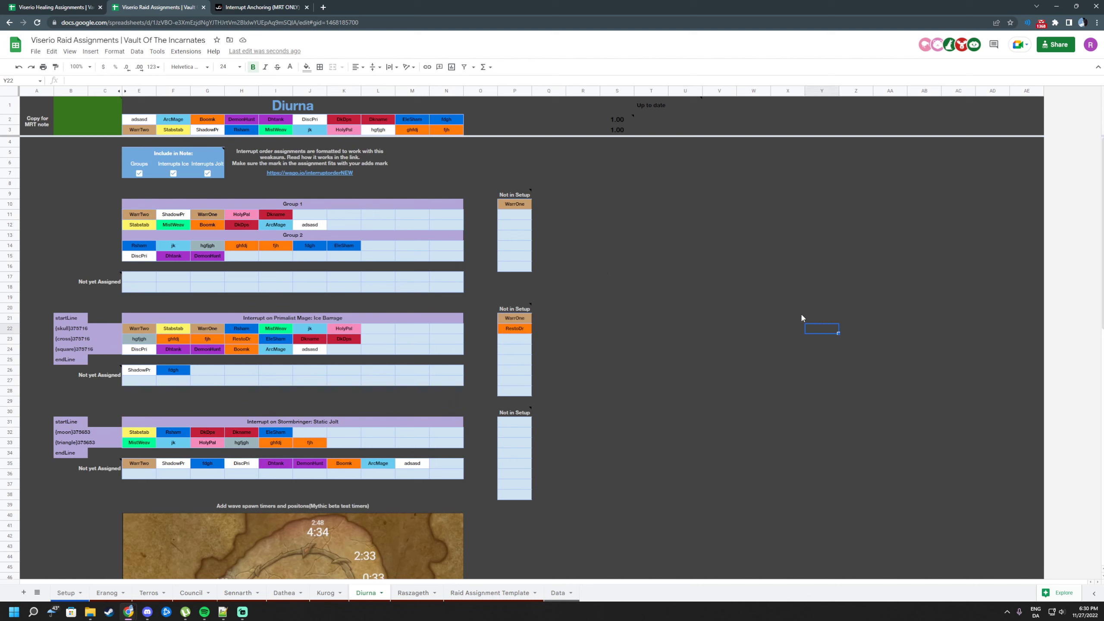
Step: Examine the Not in Setup list beside the Ice Barrage interrupt table and the one beside the groups
drag(513, 309, 513, 402)
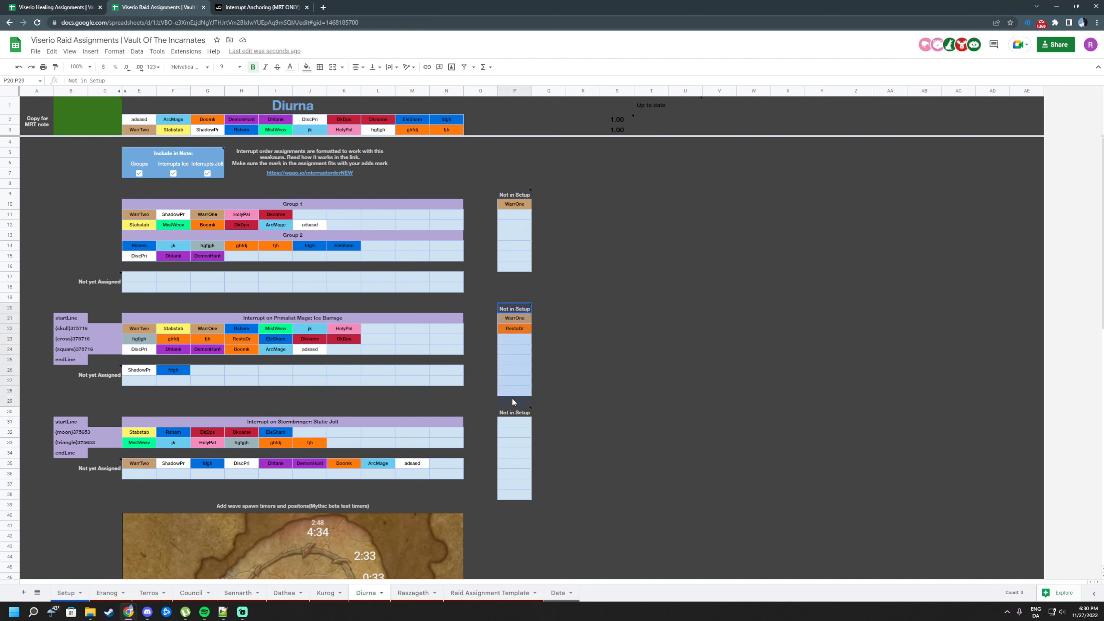
click(580, 348)
drag(521, 310, 520, 393)
click(666, 351)
drag(518, 318, 520, 328)
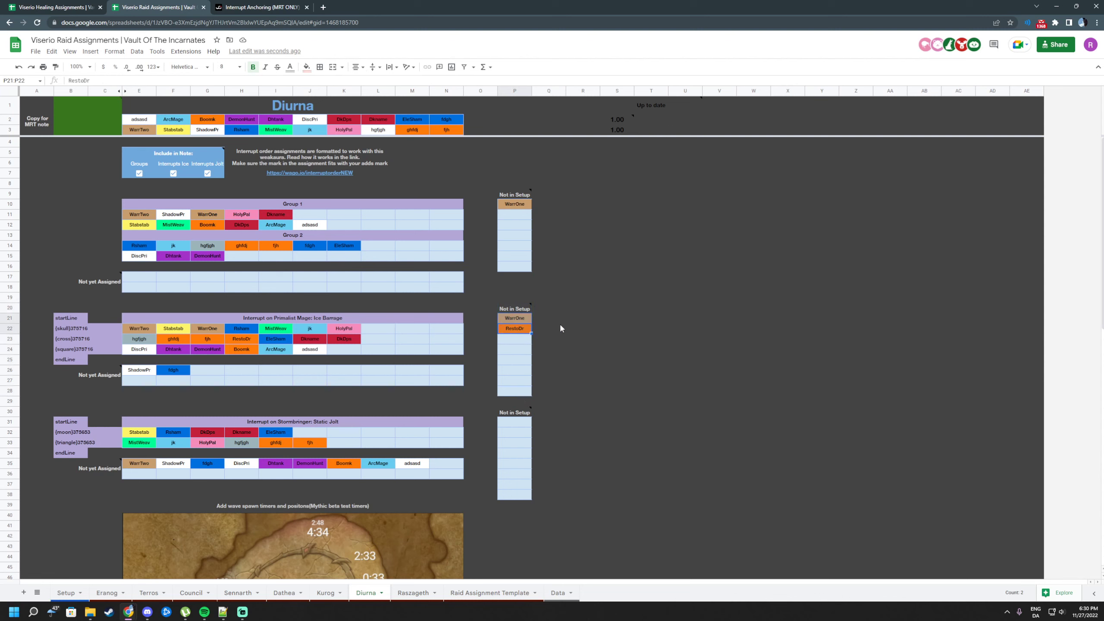
click(576, 327)
click(667, 329)
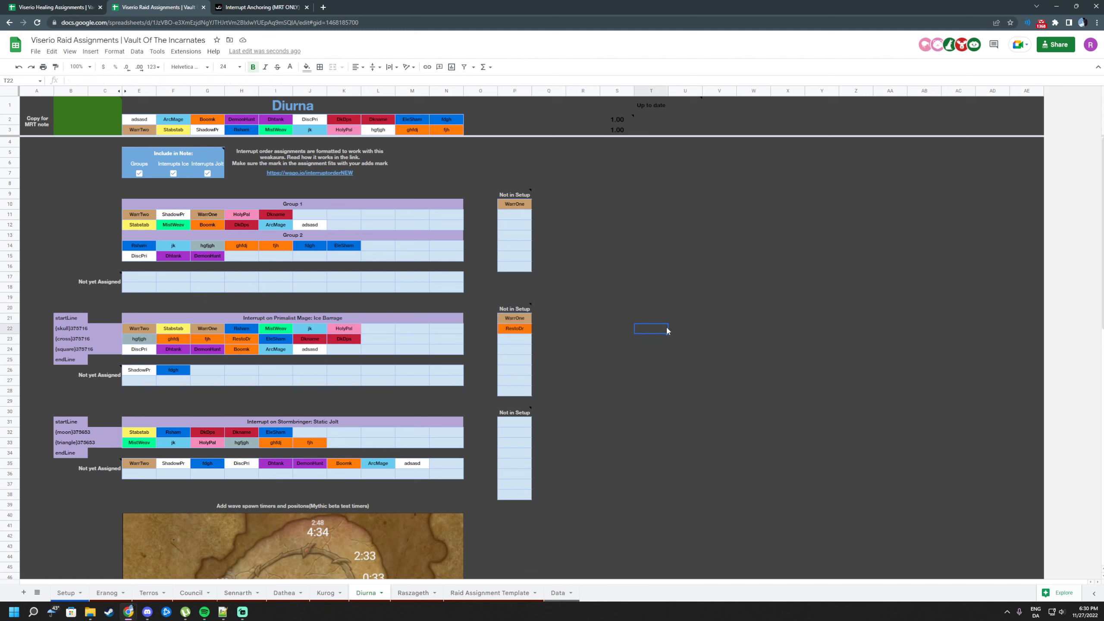
click(517, 203)
click(519, 330)
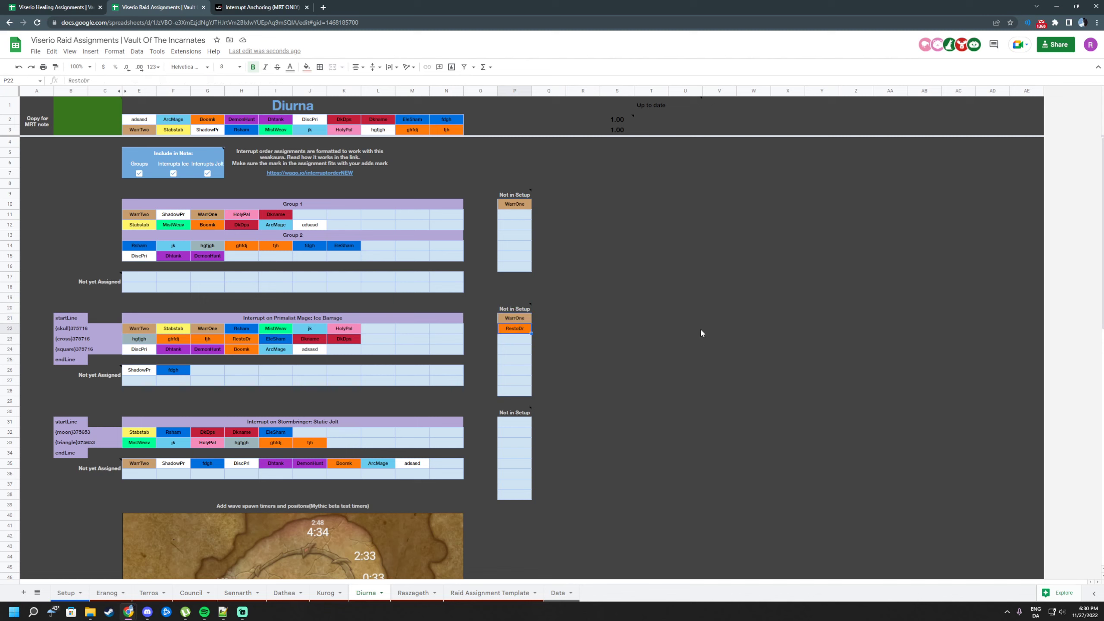
click(699, 328)
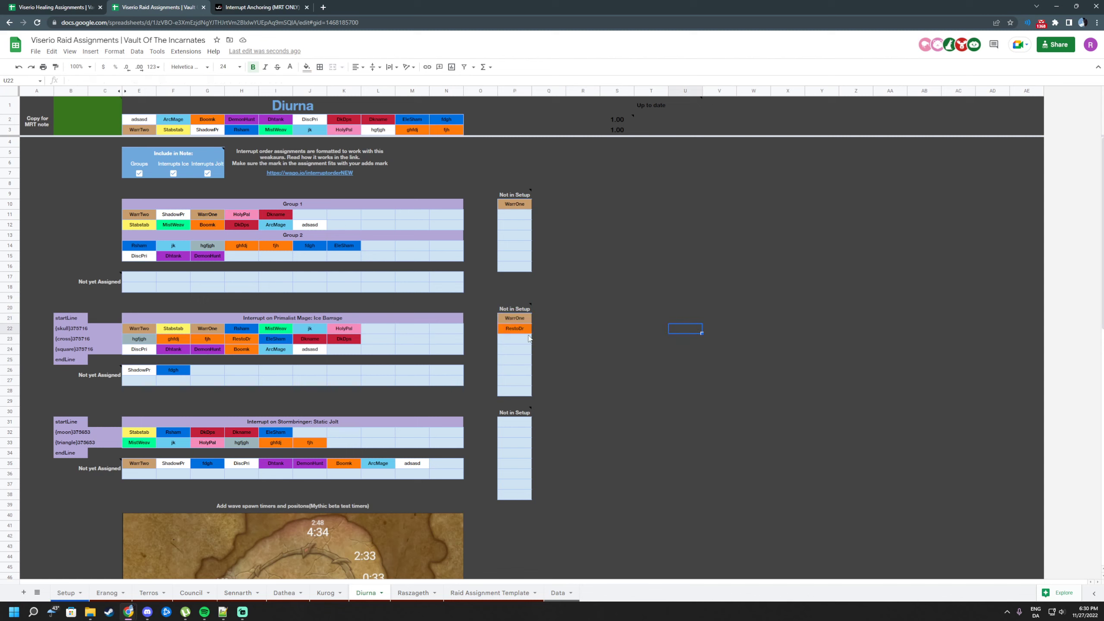
drag(517, 318, 518, 351)
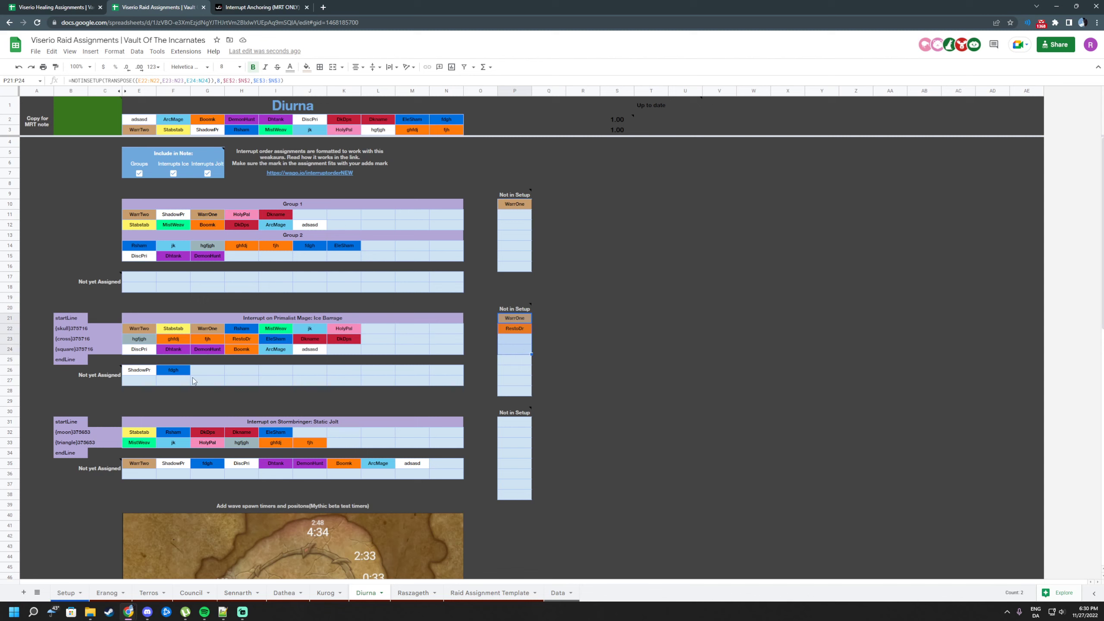
Step: Replace WarrOne in G22 with fdgh and RestoDr in H23 with ShadowPr in the Ice Barrage interrupt table
click(208, 329)
click(182, 372)
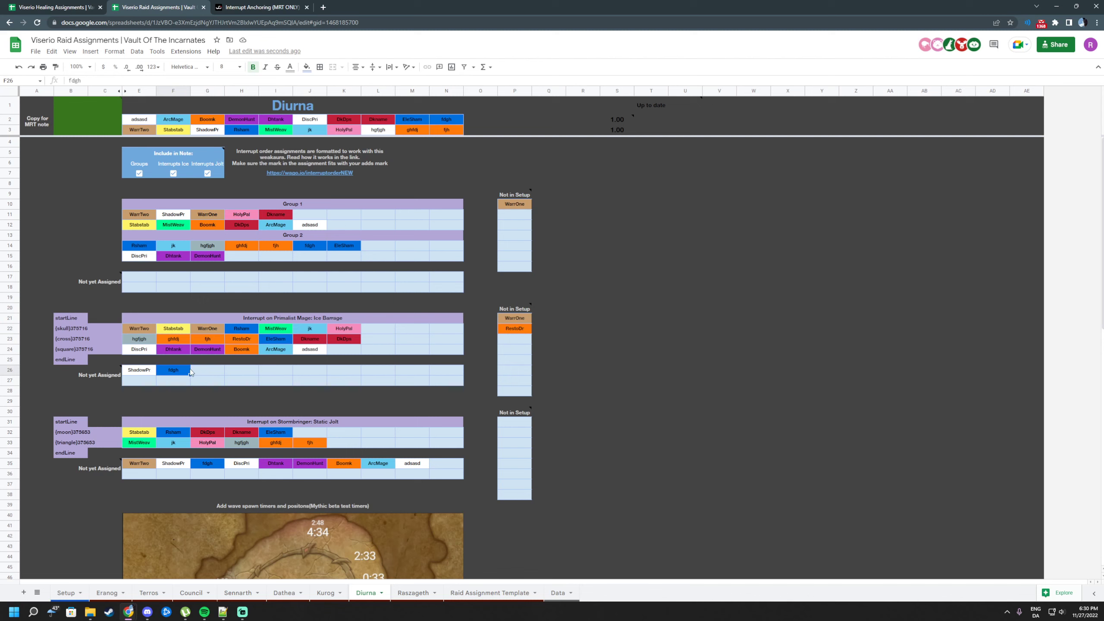
click(204, 331)
text(fdgh)
click(155, 370)
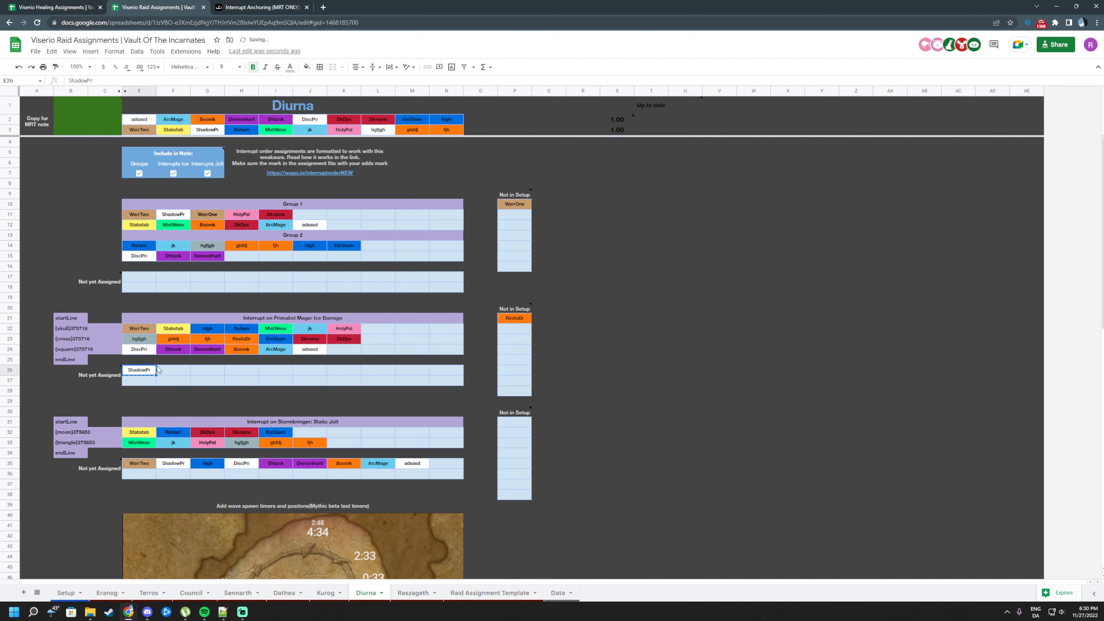
click(249, 342)
key(ctrl+v)
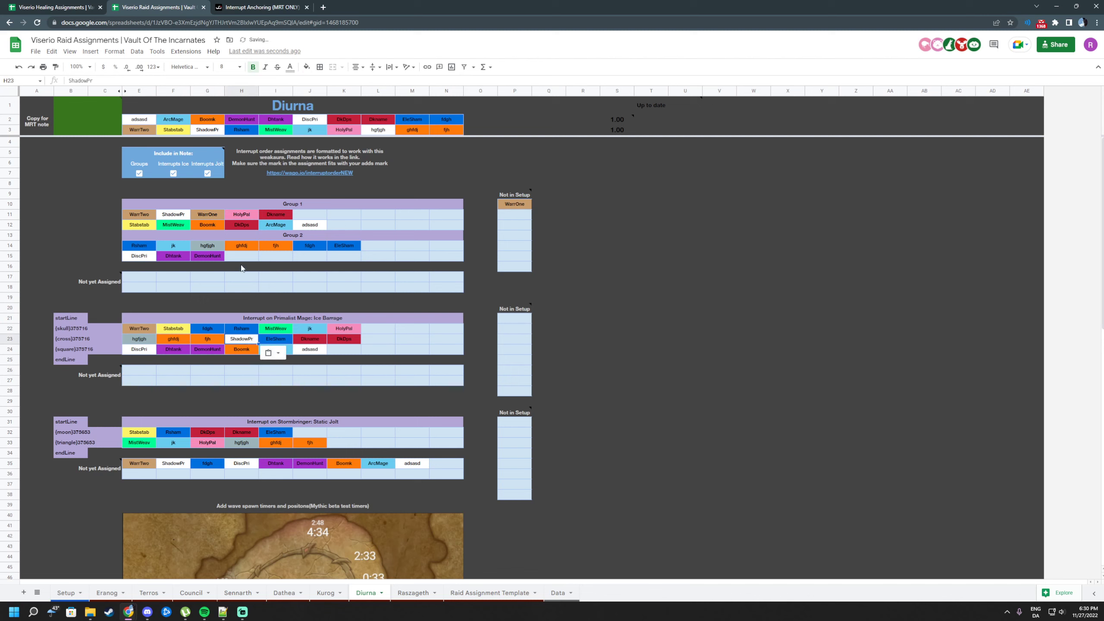
Step: Remove EleSham from Group 2 cell K14 and put that player in Group 1 cell G11 in place of WarrOne
click(242, 268)
click(173, 277)
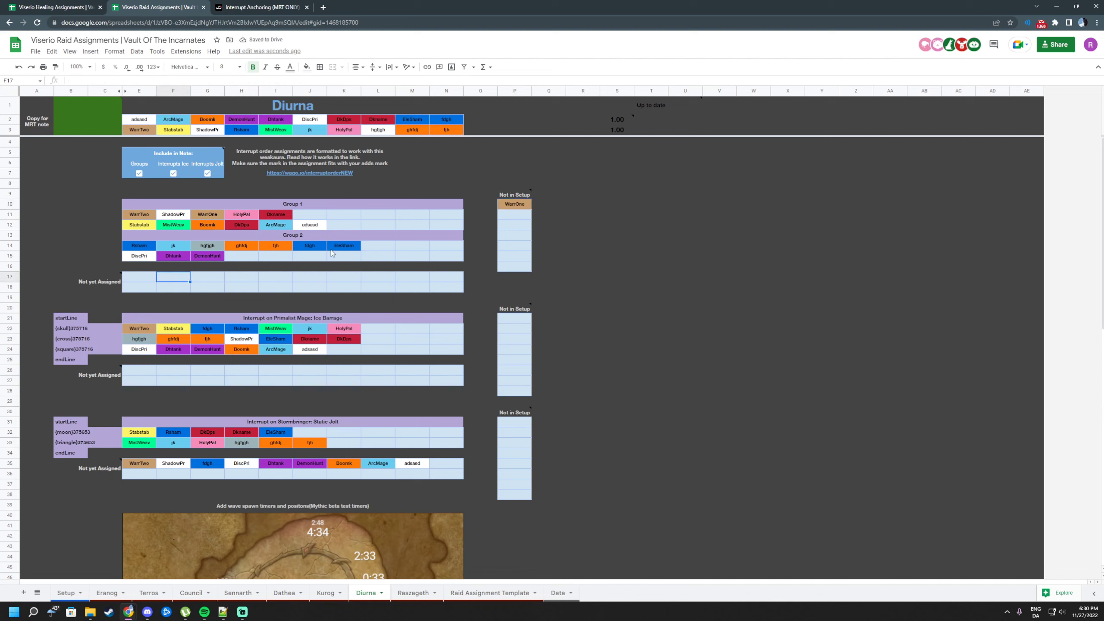
click(346, 246)
key(Delete)
click(150, 275)
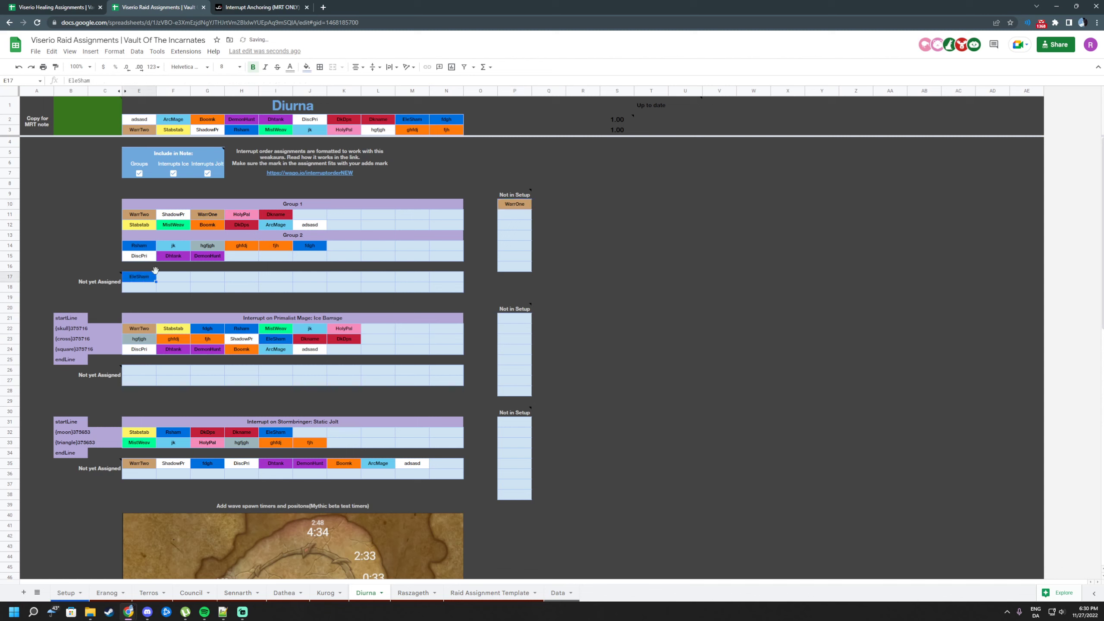
click(211, 216)
key(ctrl+v)
click(719, 257)
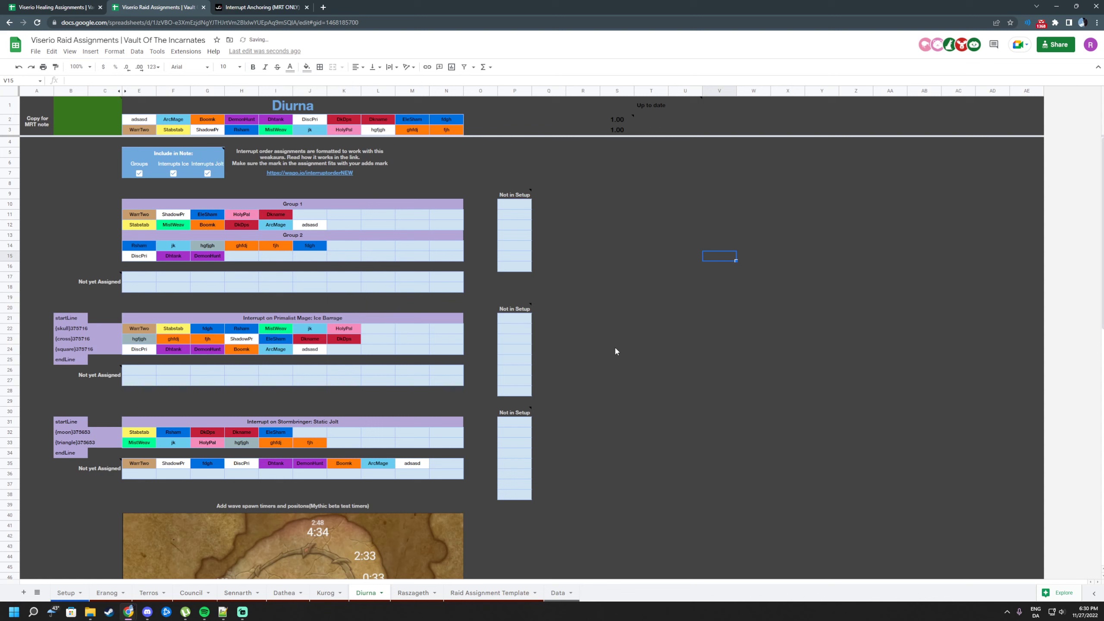
Step: Review the Not in Setup columns, the group tables and the Ice Barrage block with its startLine to endLine markers
drag(517, 196, 522, 496)
click(887, 371)
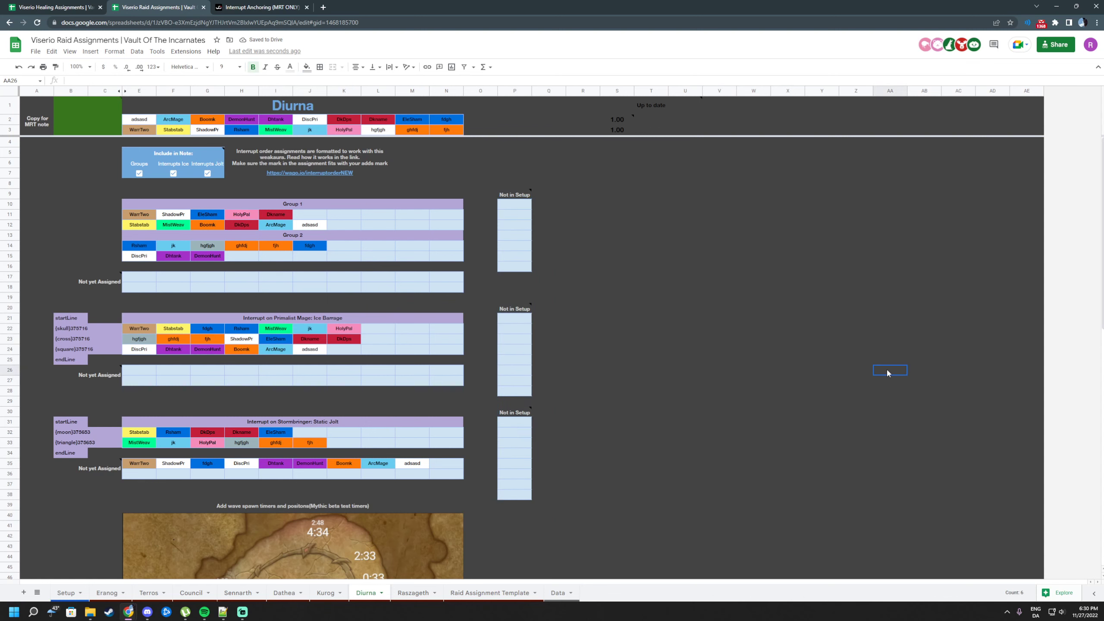
click(744, 359)
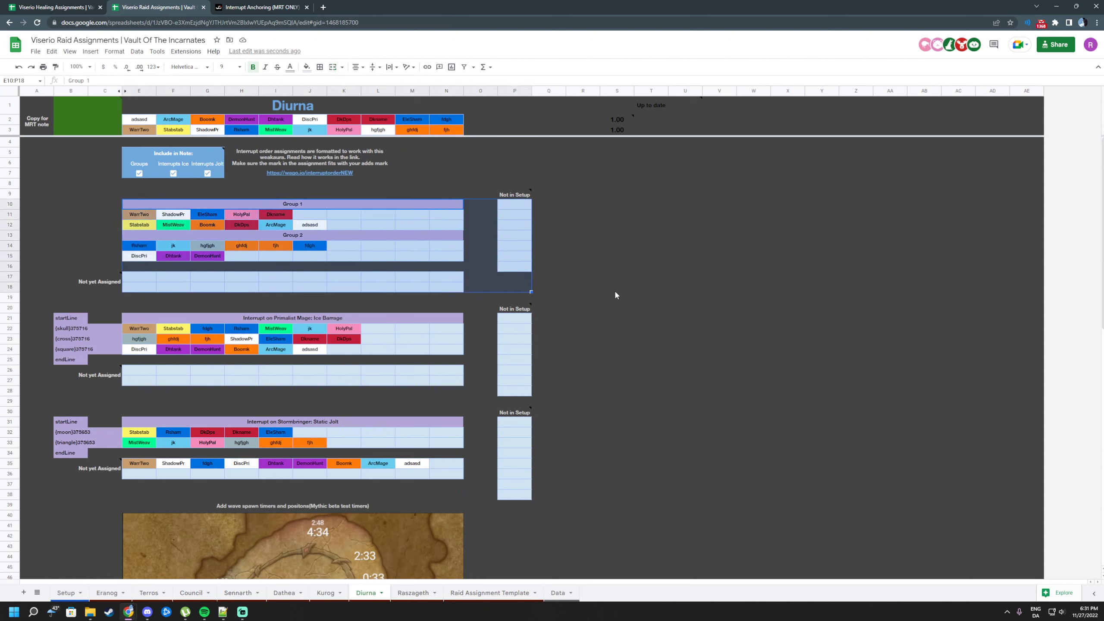
click(741, 299)
drag(144, 318, 145, 382)
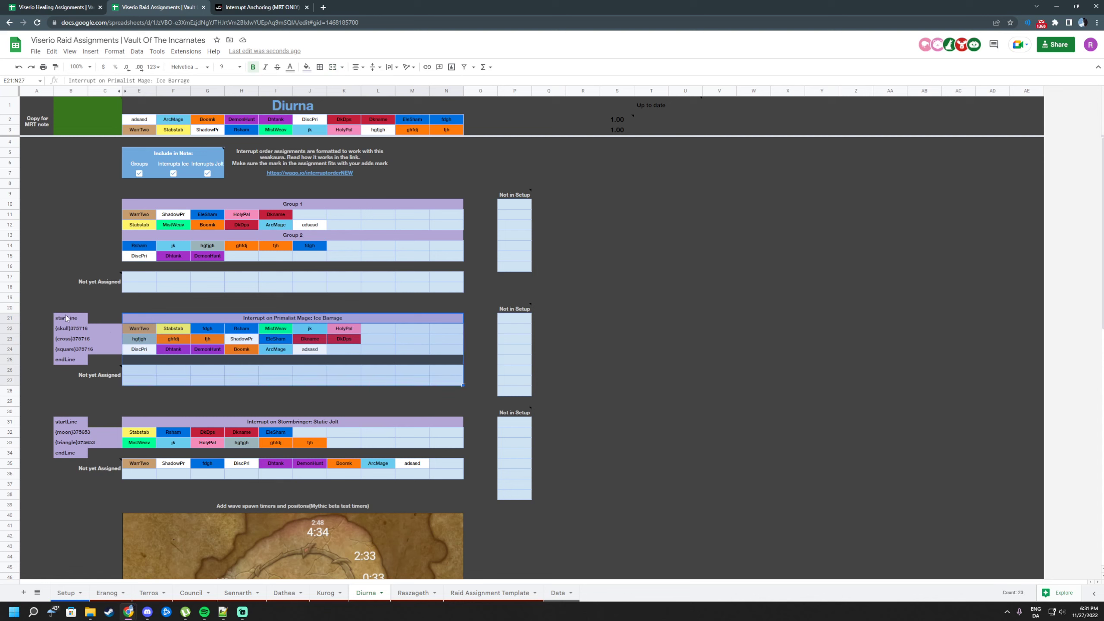
mouse_move(67, 318)
mouse_down()
mouse_move(447, 369)
mouse_move(443, 382)
mouse_move(182, 330)
mouse_move(64, 322)
mouse_up()
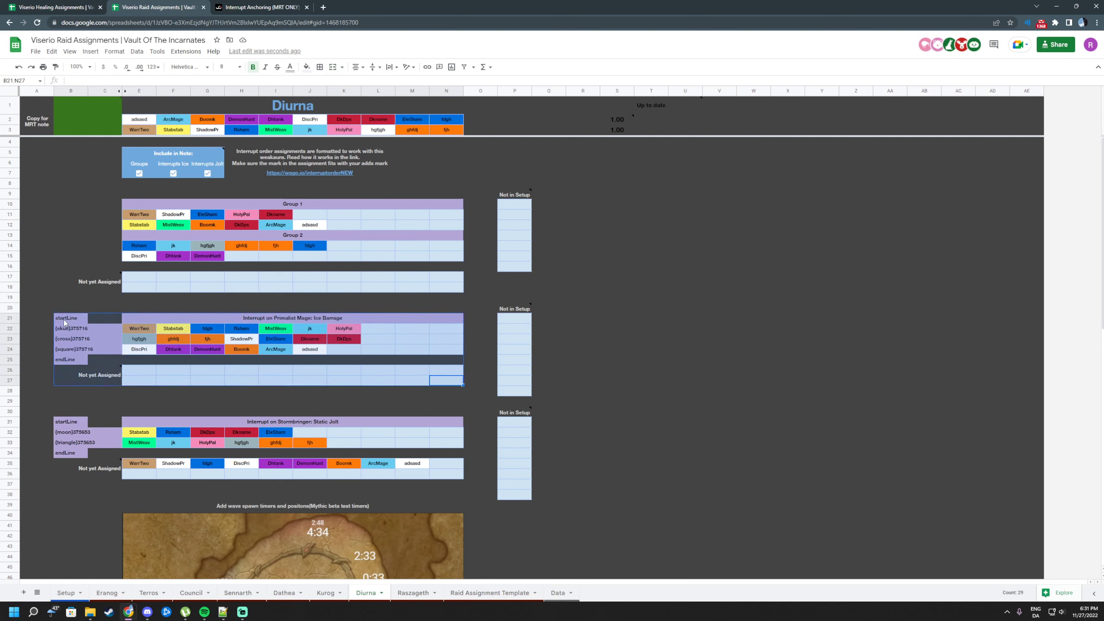
click(613, 333)
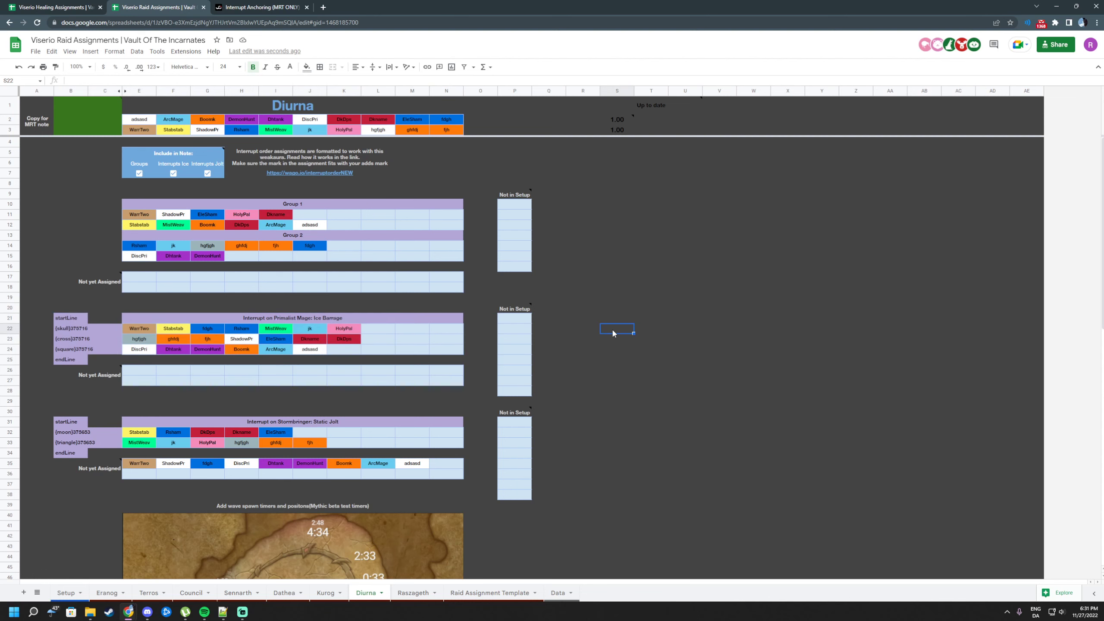
click(54, 322)
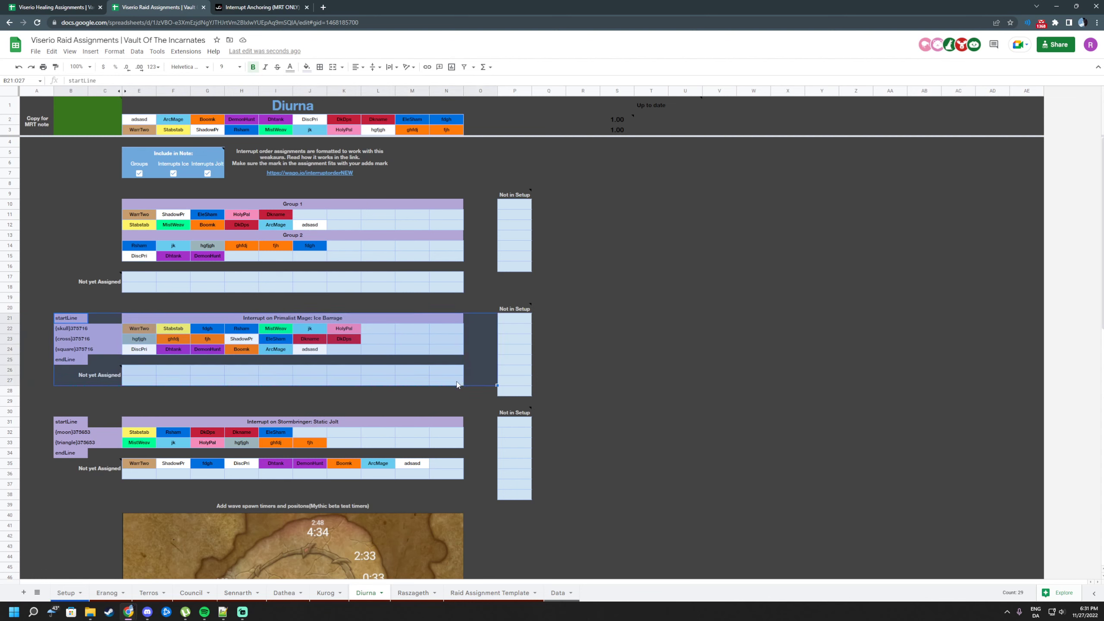
click(627, 310)
scroll(614, 300, down, 3)
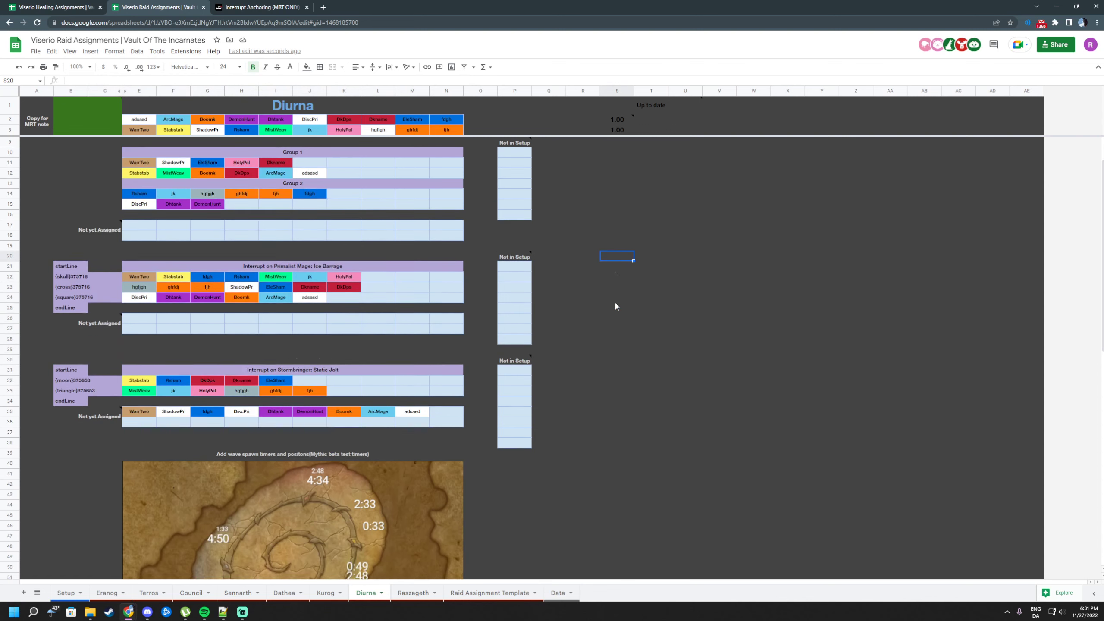
Step: Examine the Ice Barrage interrupt block, including its startLine cell and the {skull}375716 marker
scroll(676, 279, up, 3)
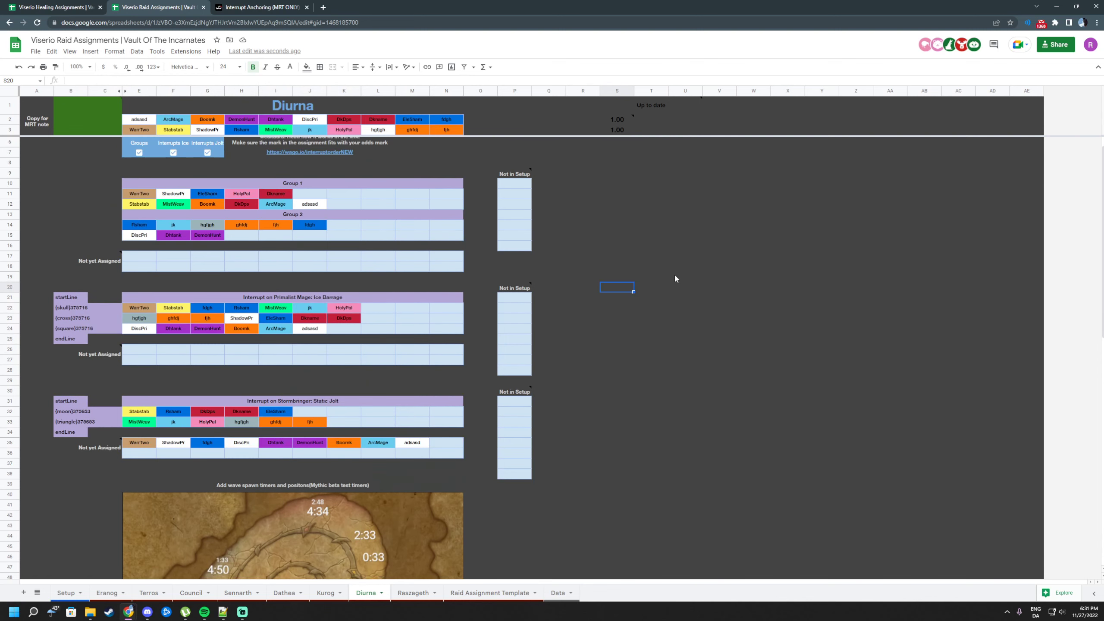
drag(69, 297, 452, 366)
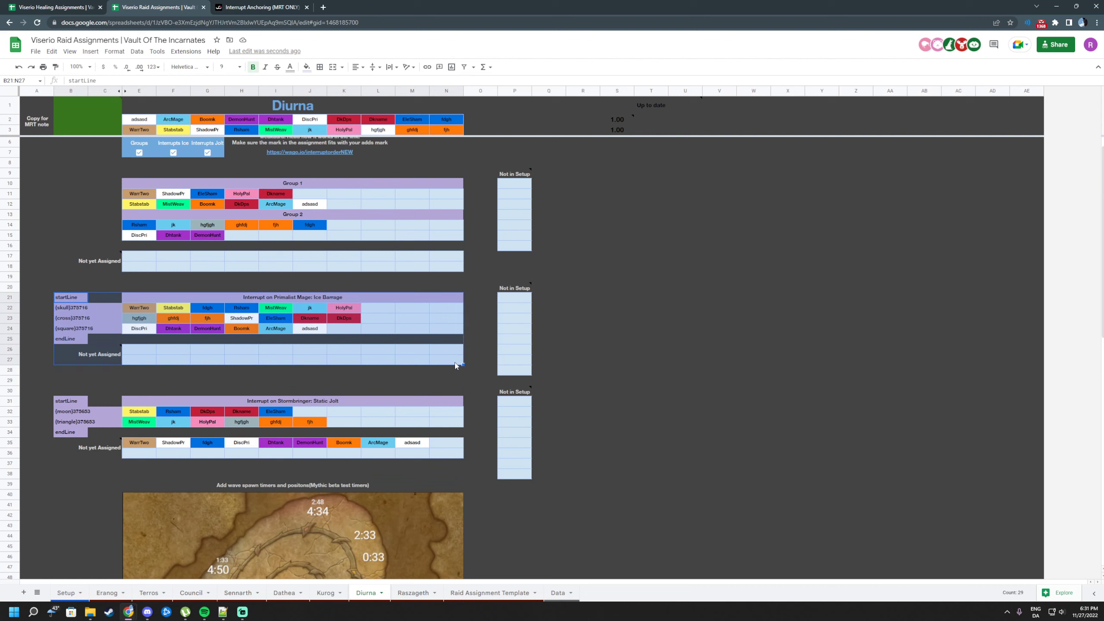
click(85, 299)
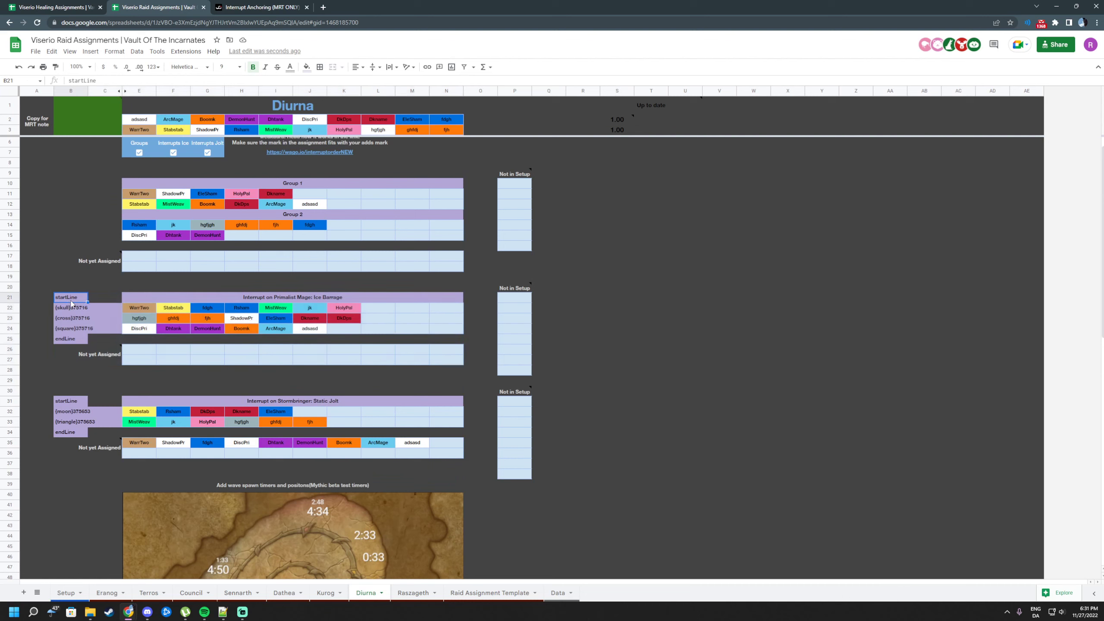
click(58, 309)
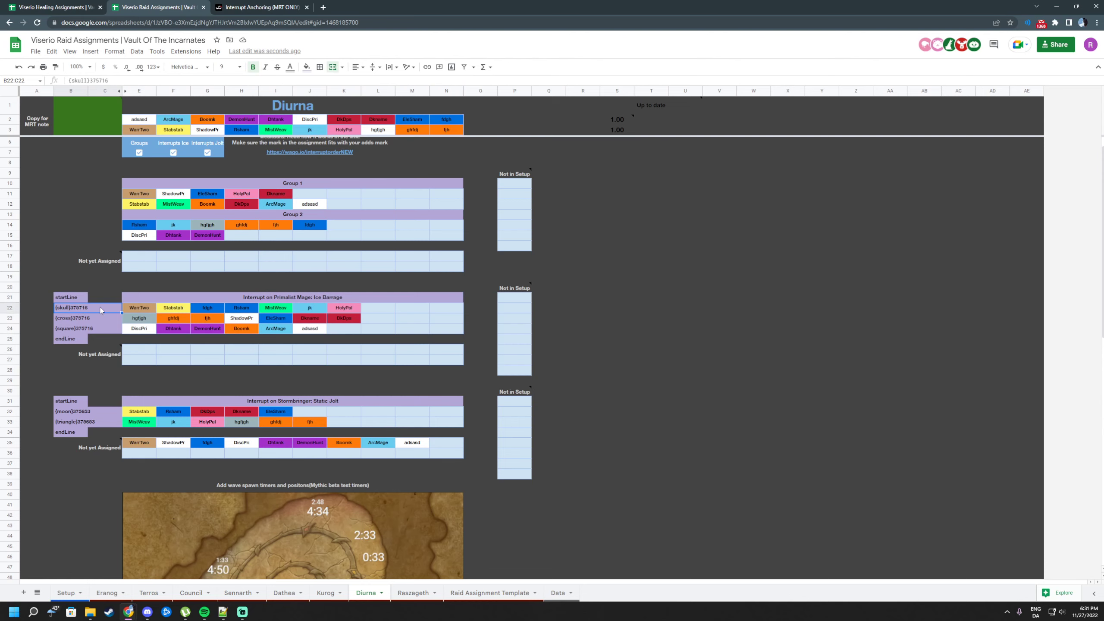
Step: Open the wago.io/interruptorderNEW link from the Diurna sheet, view the Interrupt Anchoring (MRT ONLY) page, and return to the raid assignments spreadsheet
scroll(271, 223, up, 1)
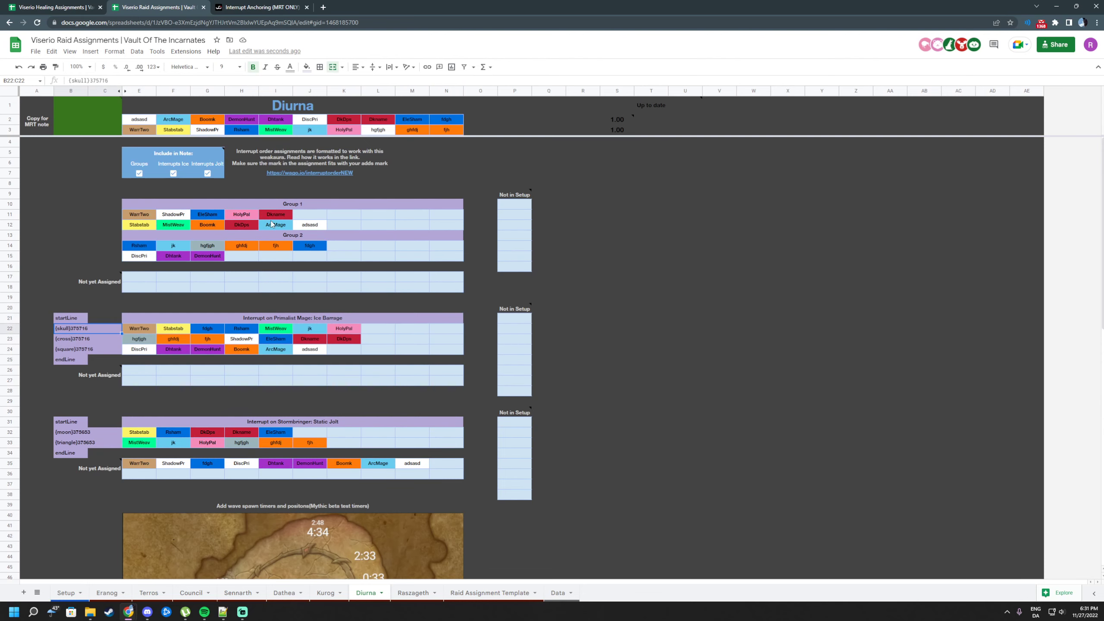
click(308, 178)
click(290, 175)
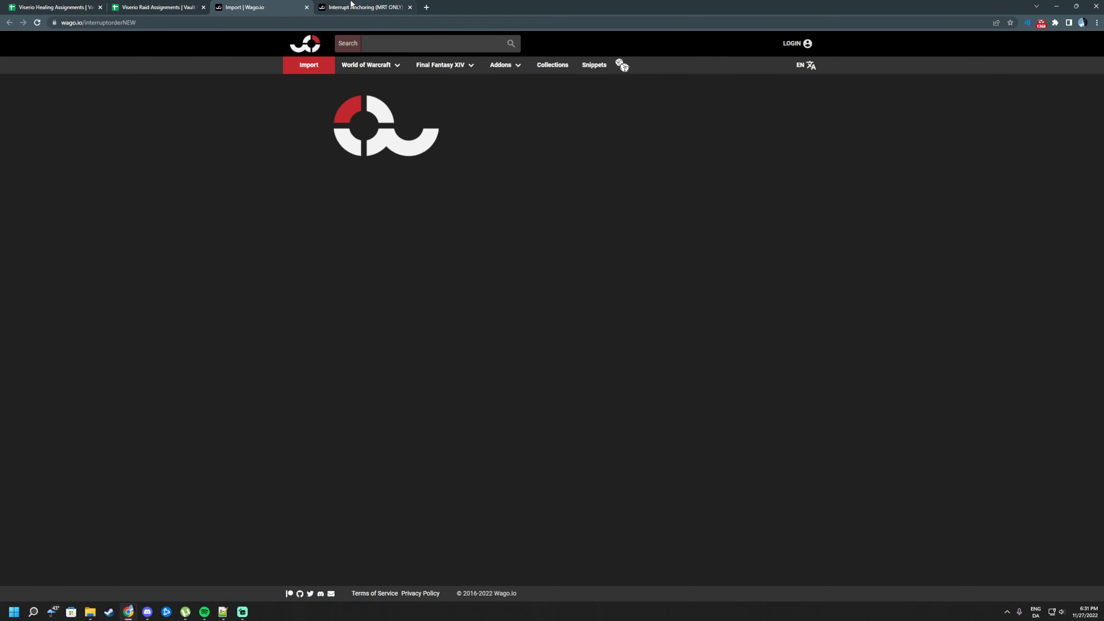
middle_click(351, 5)
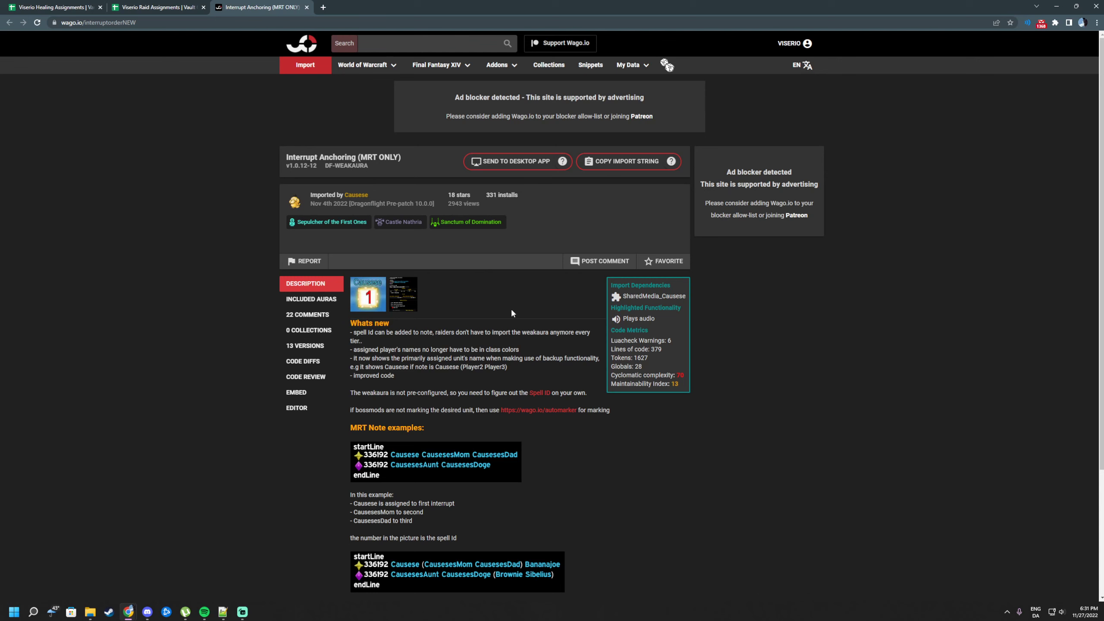
click(195, 4)
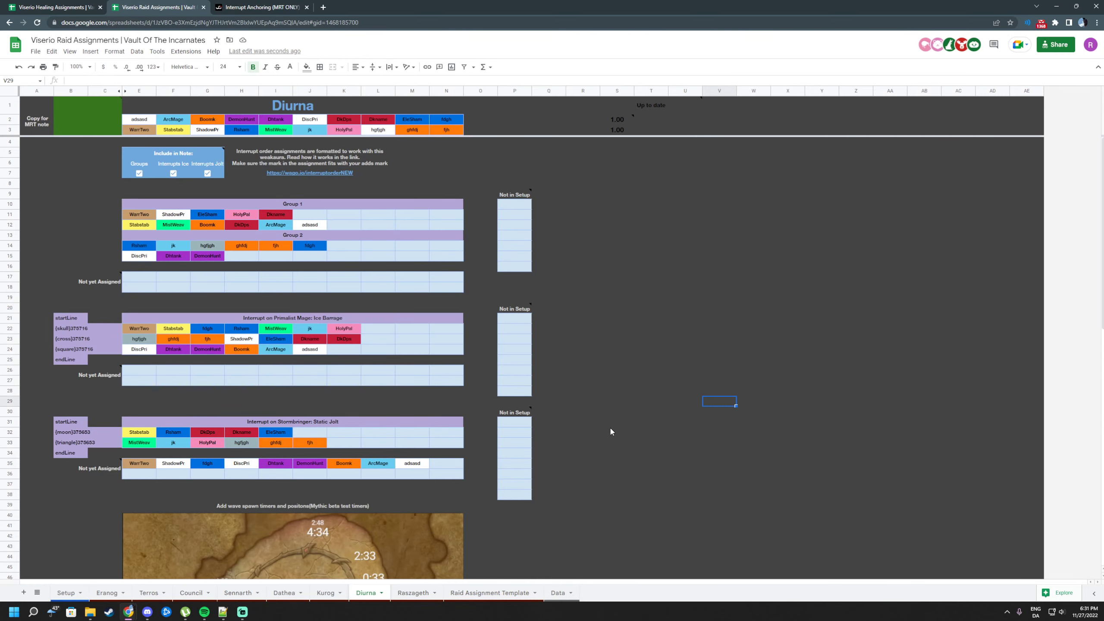
Step: Examine the Ice Barrage player assignments in E22:N24 and the startLine to endLine markers beside them
drag(139, 329, 440, 355)
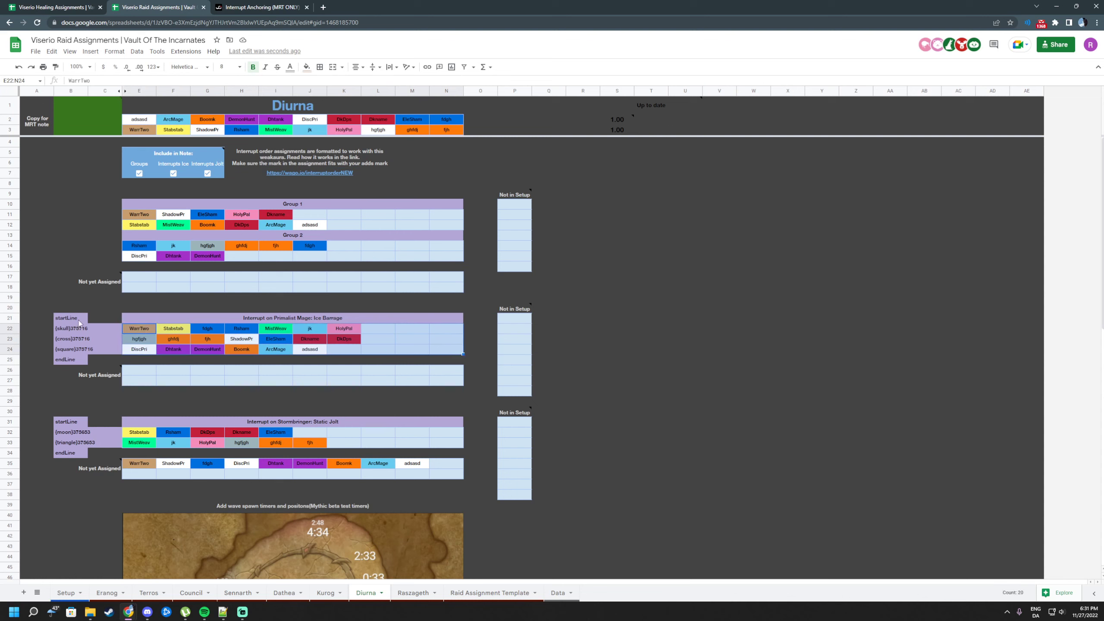
mouse_move(66, 319)
mouse_down()
mouse_move(65, 362)
mouse_move(72, 318)
mouse_up()
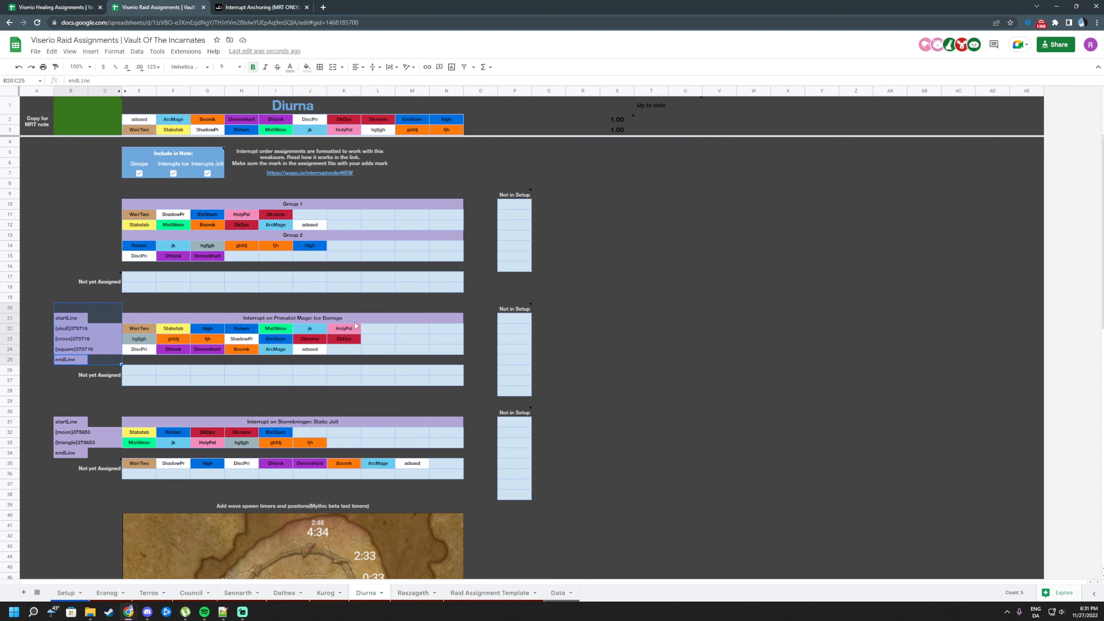
click(616, 309)
scroll(359, 301, down, 1)
scroll(358, 299, up, 1)
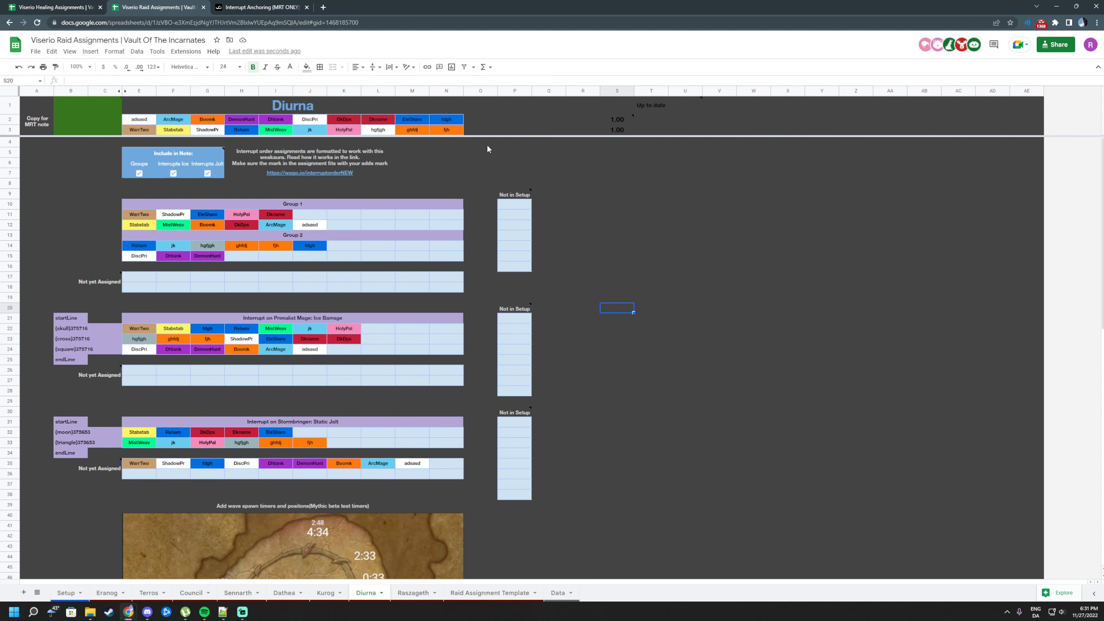
Step: Inspect the skull, cross and square raid marks with spell ID 375716 in the Ice Barrage rows
click(70, 329)
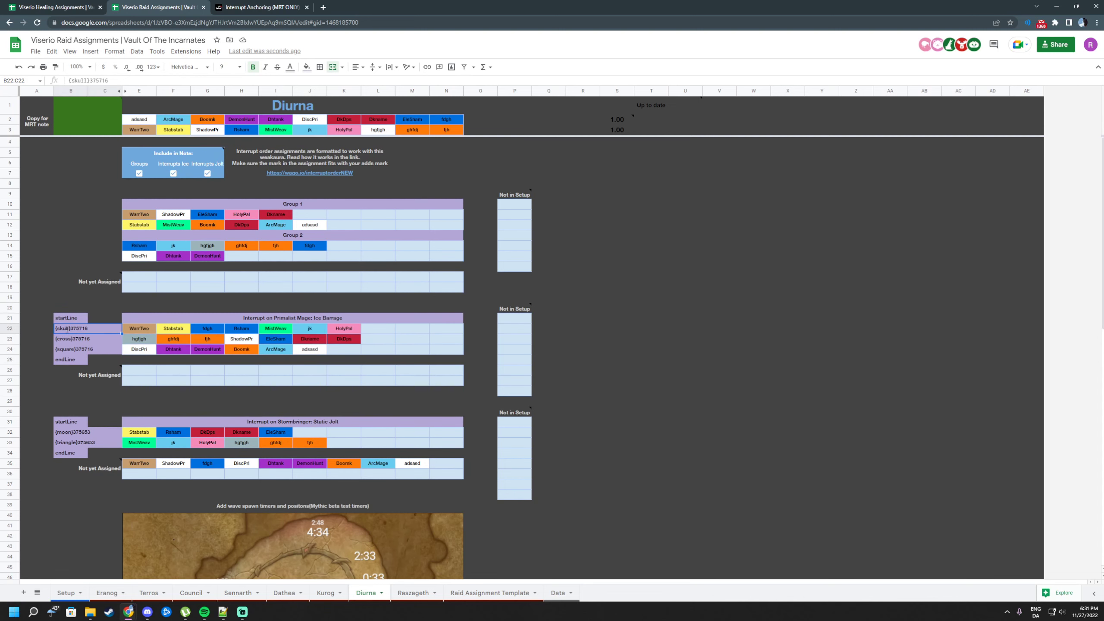
click(72, 339)
click(74, 349)
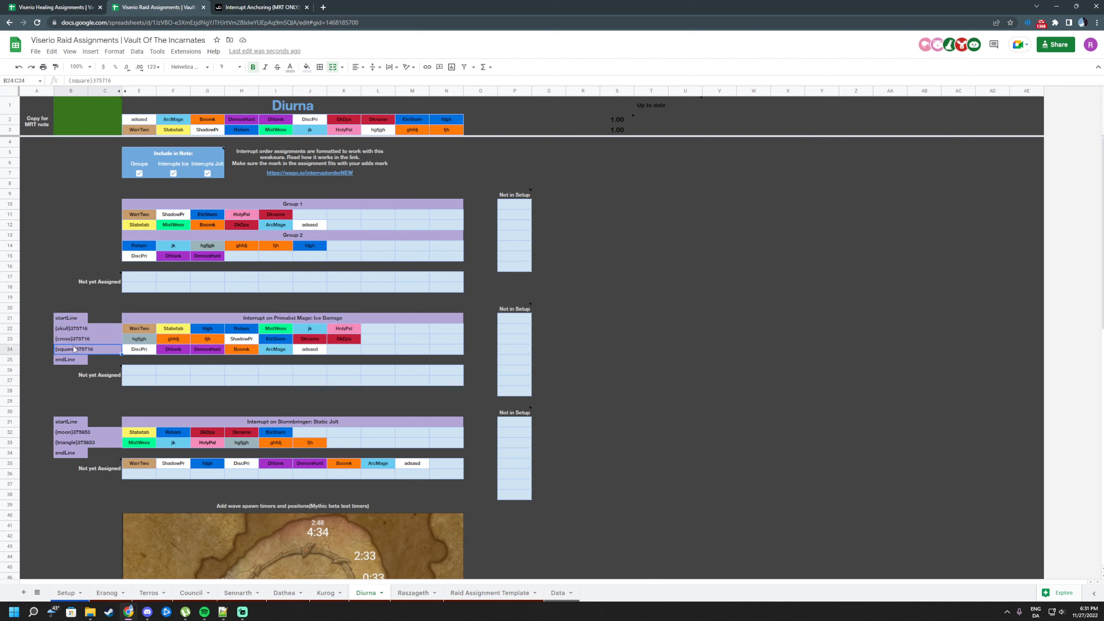
click(585, 308)
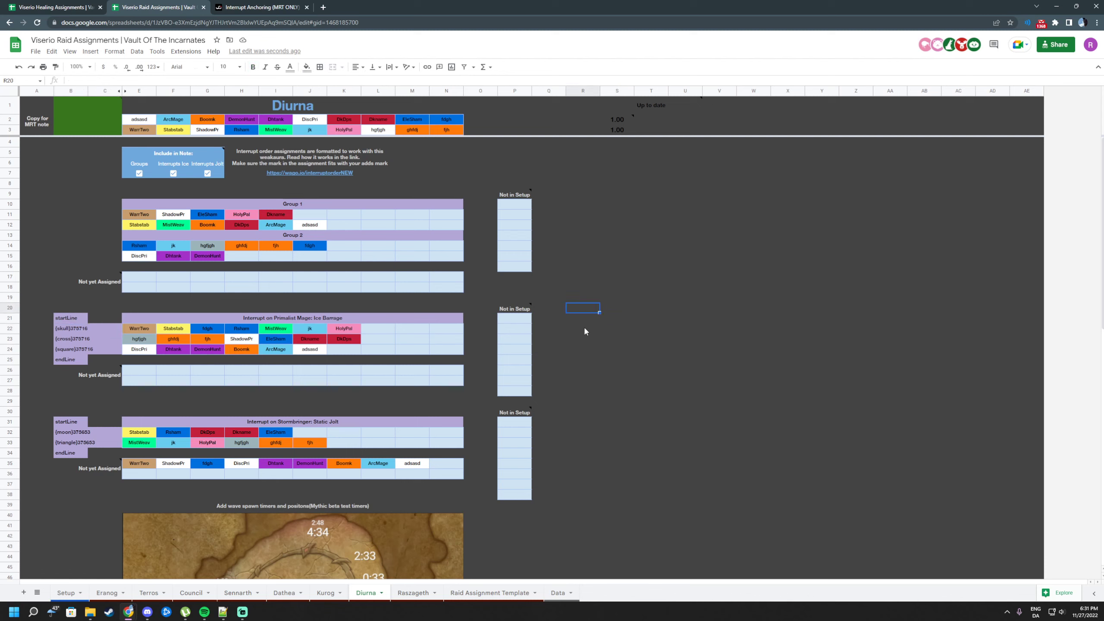
drag(559, 321, 648, 316)
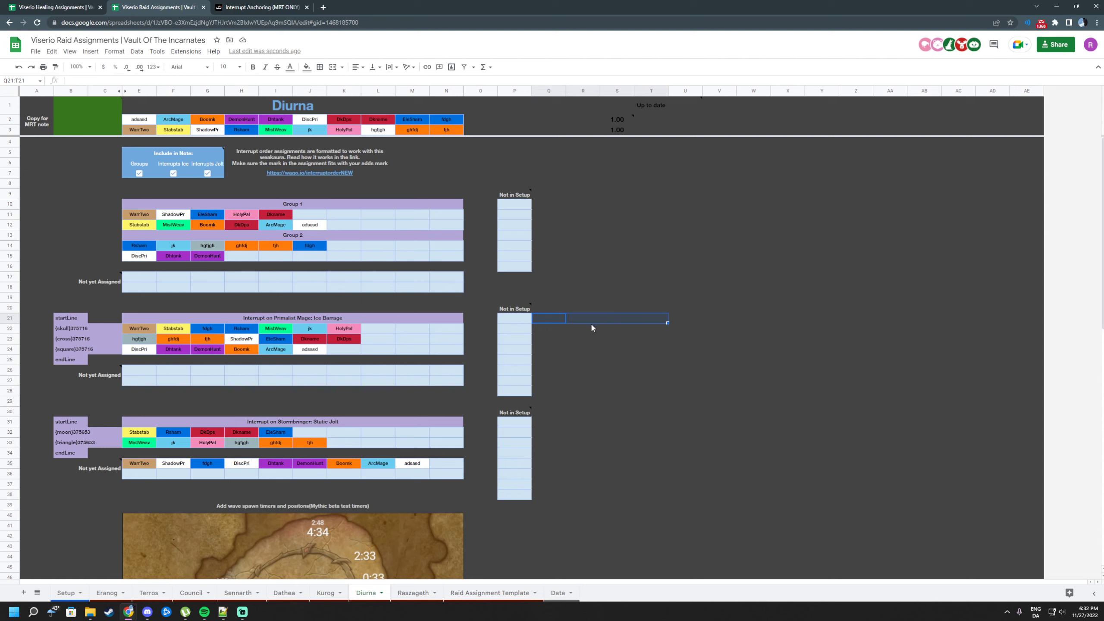
double_click(70, 329)
click(651, 308)
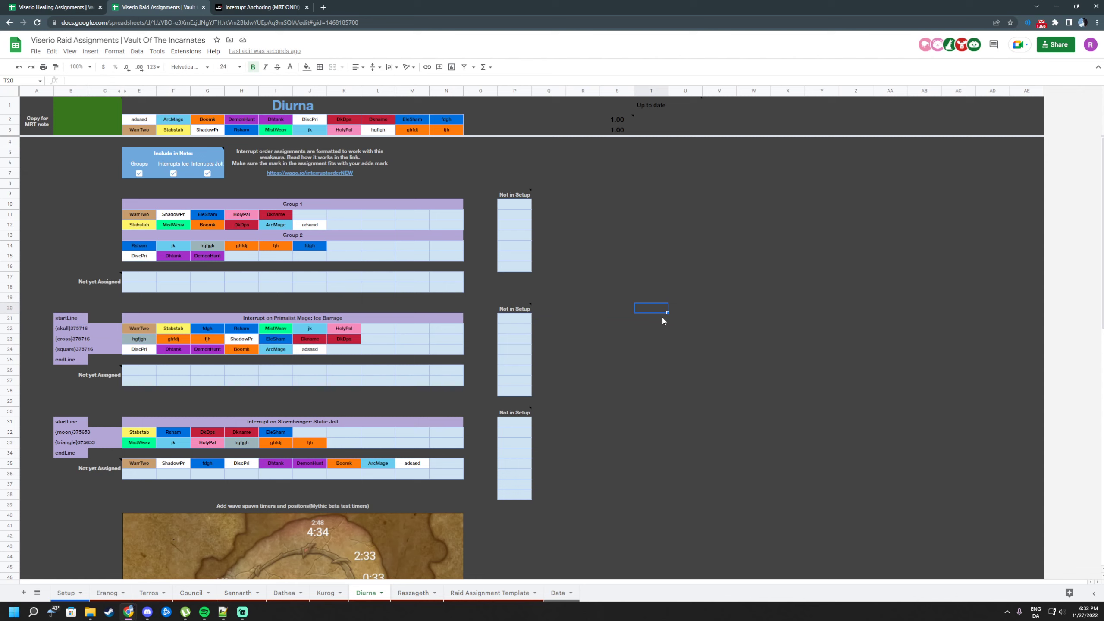
click(643, 370)
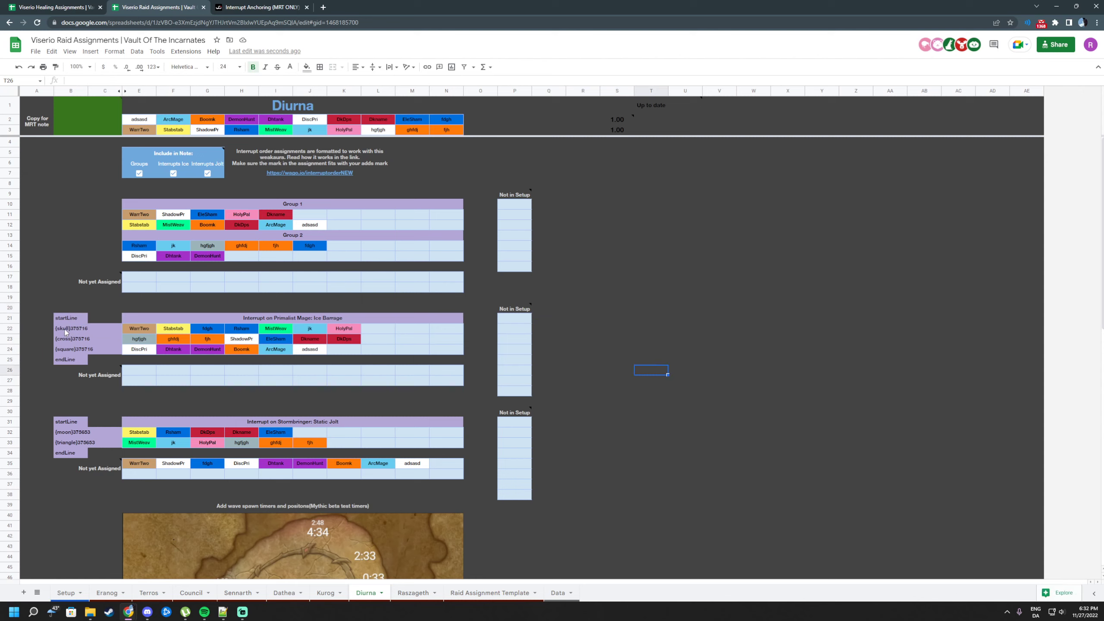
Step: Review the automarker link and MRT note examples on the Interrupt Anchoring page, then return to the Diurna sheet
mouse_move(301, 173)
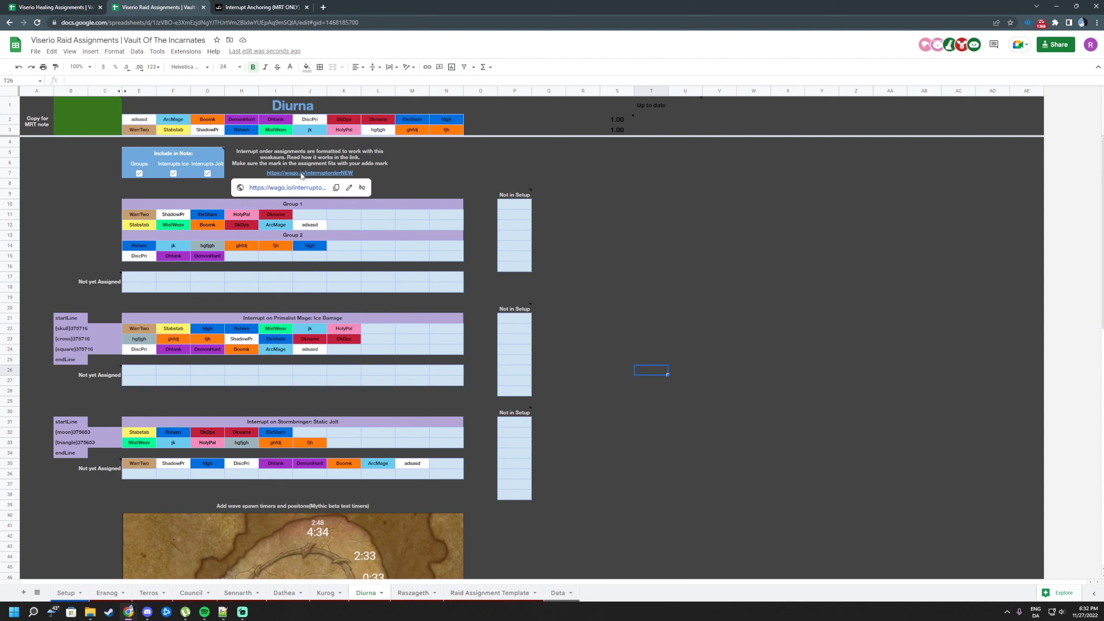
click(352, 171)
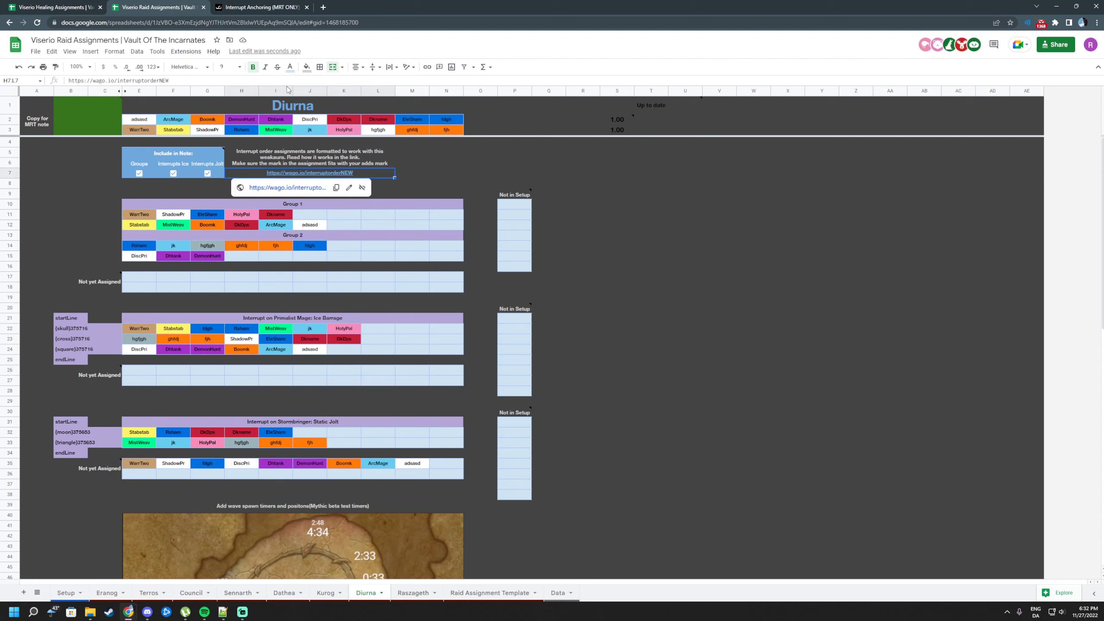
click(261, 7)
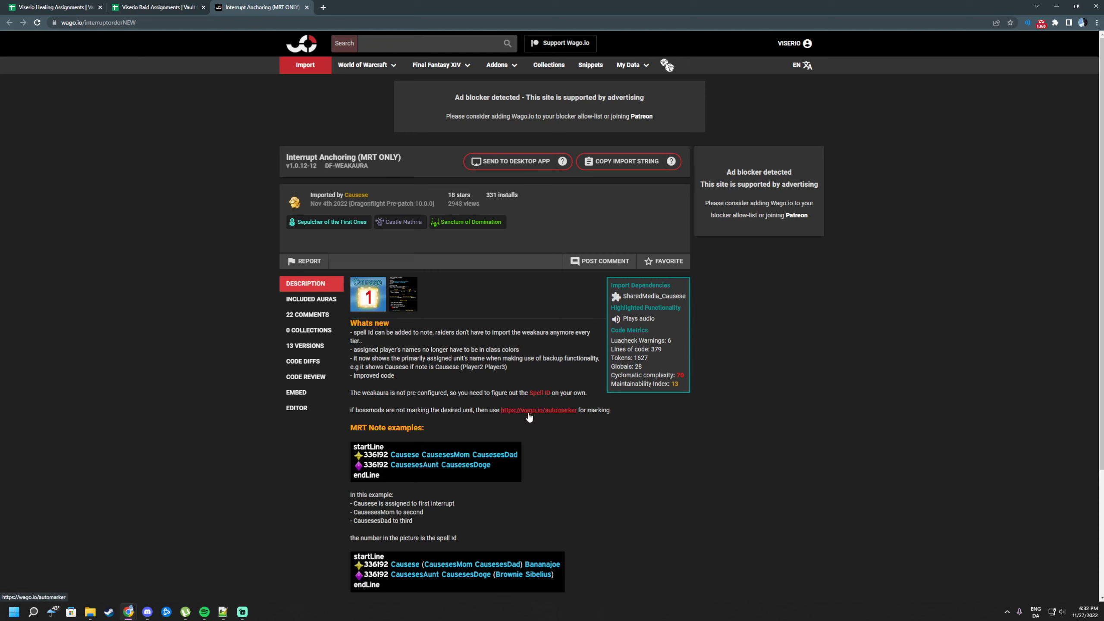
scroll(566, 421, down, 3)
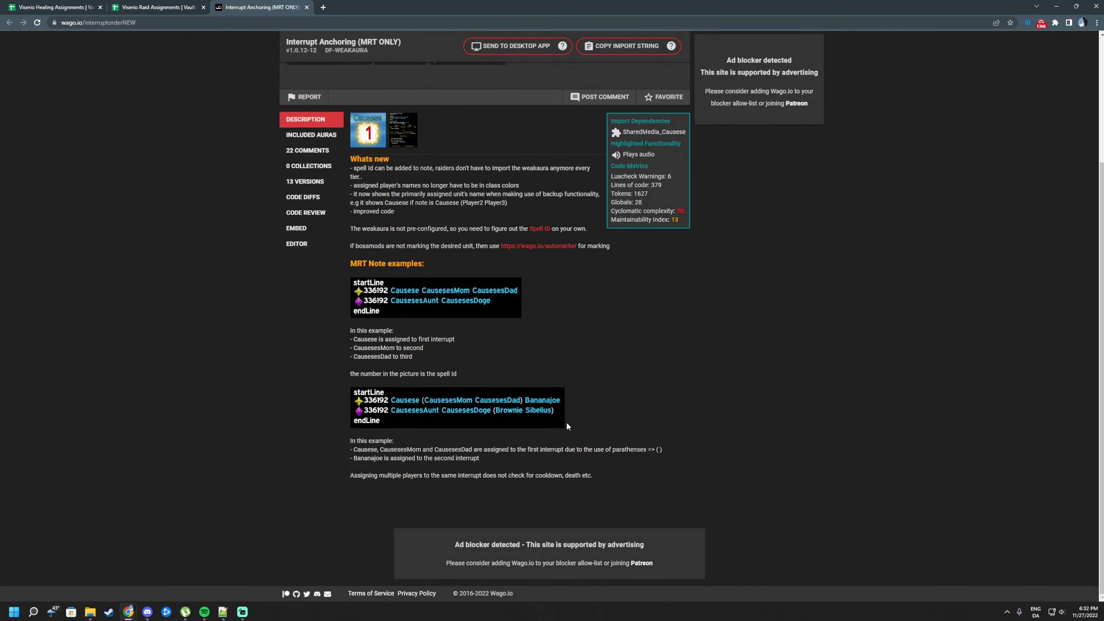
key(ctrl+shift+Tab)
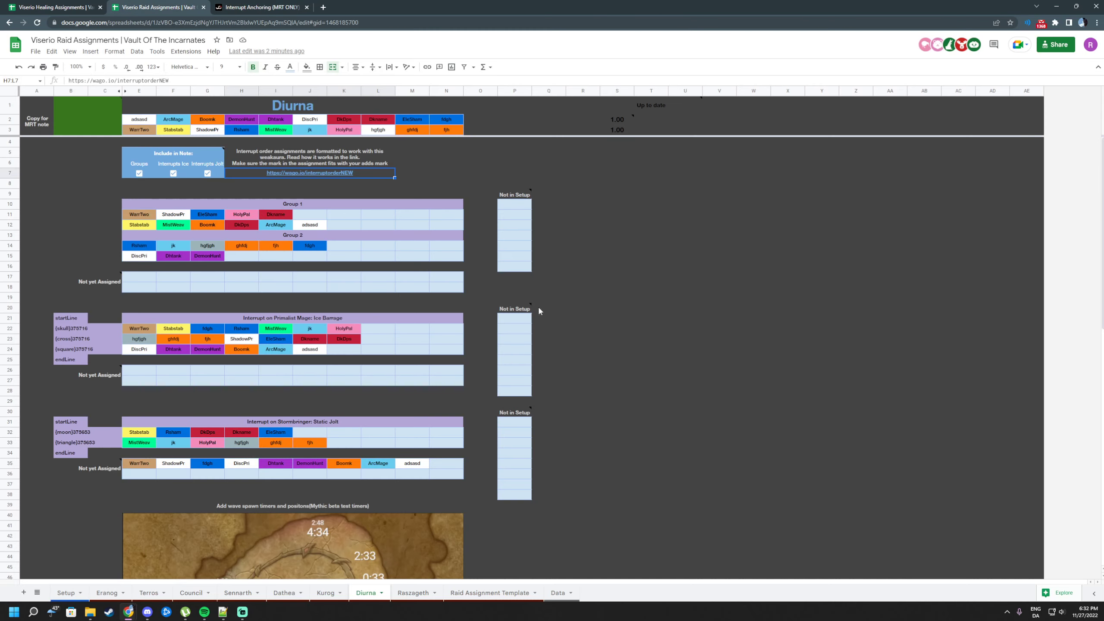
Step: Examine the map of add wave spawn timers and positions below the Static Jolt interrupt table
scroll(704, 410, down, 5)
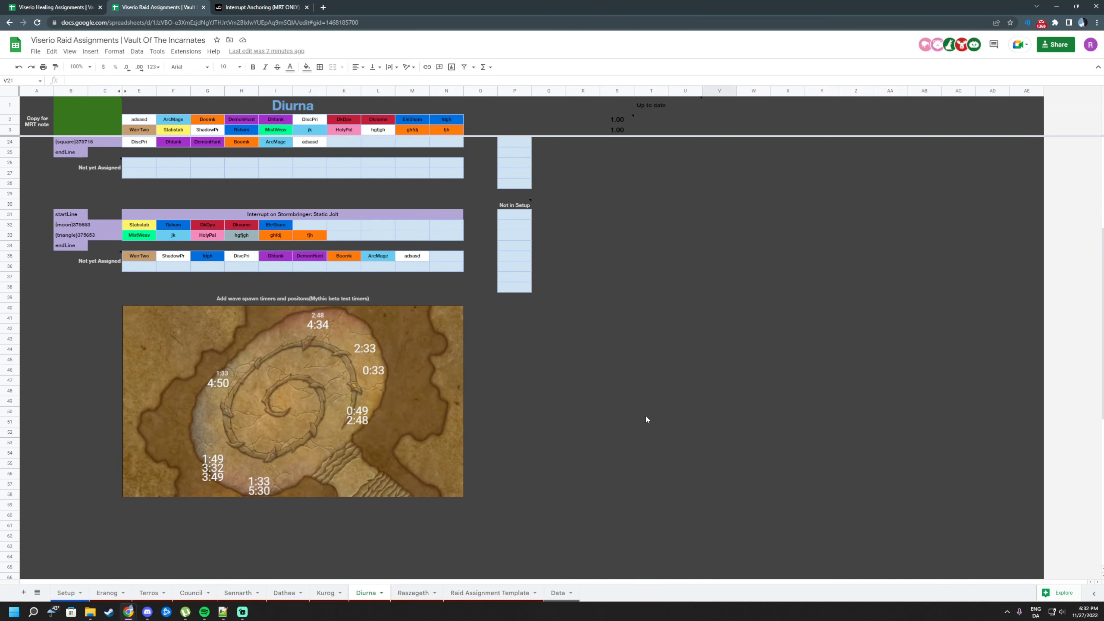
click(652, 448)
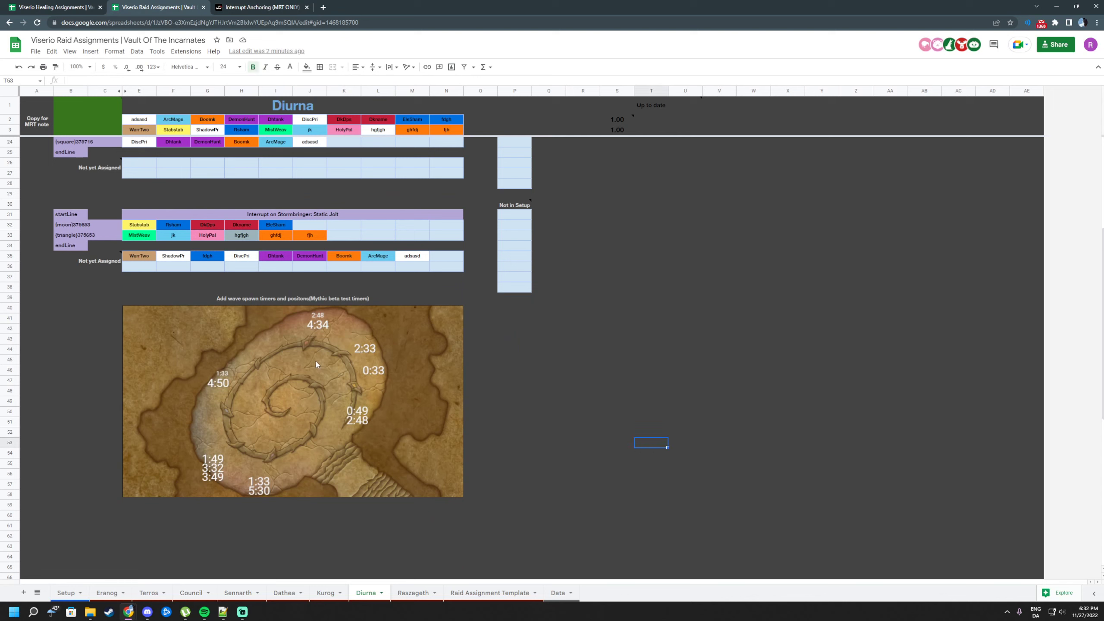
click(714, 374)
click(721, 381)
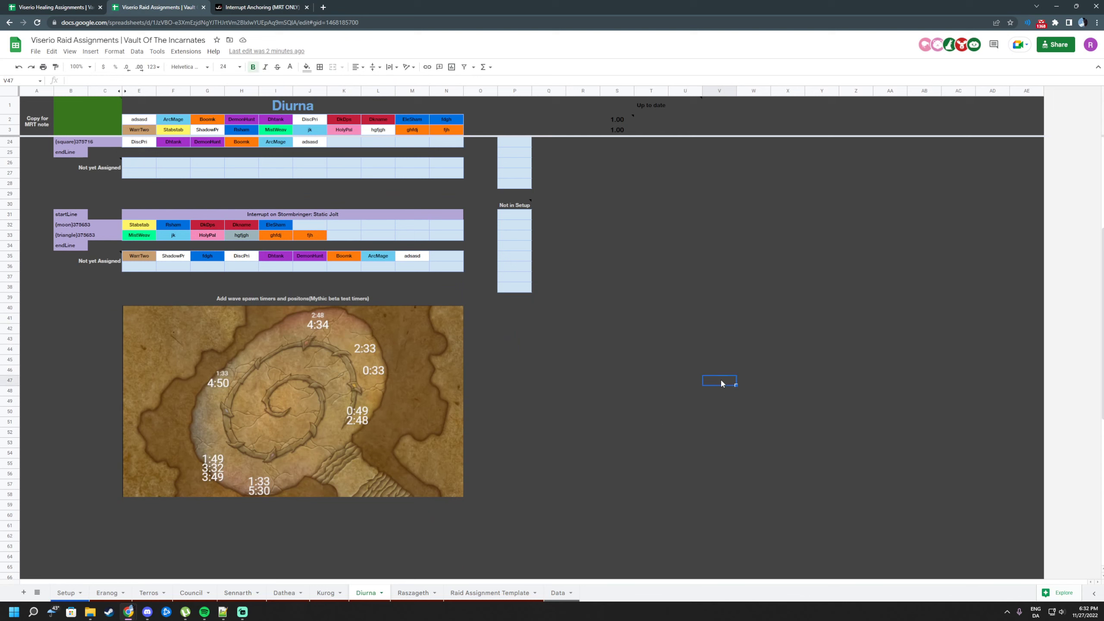
Step: Look through the other boss sheets, including Dathea, Sennarth, Council, Terros and Eranog, and return to Diurna
click(332, 594)
click(283, 593)
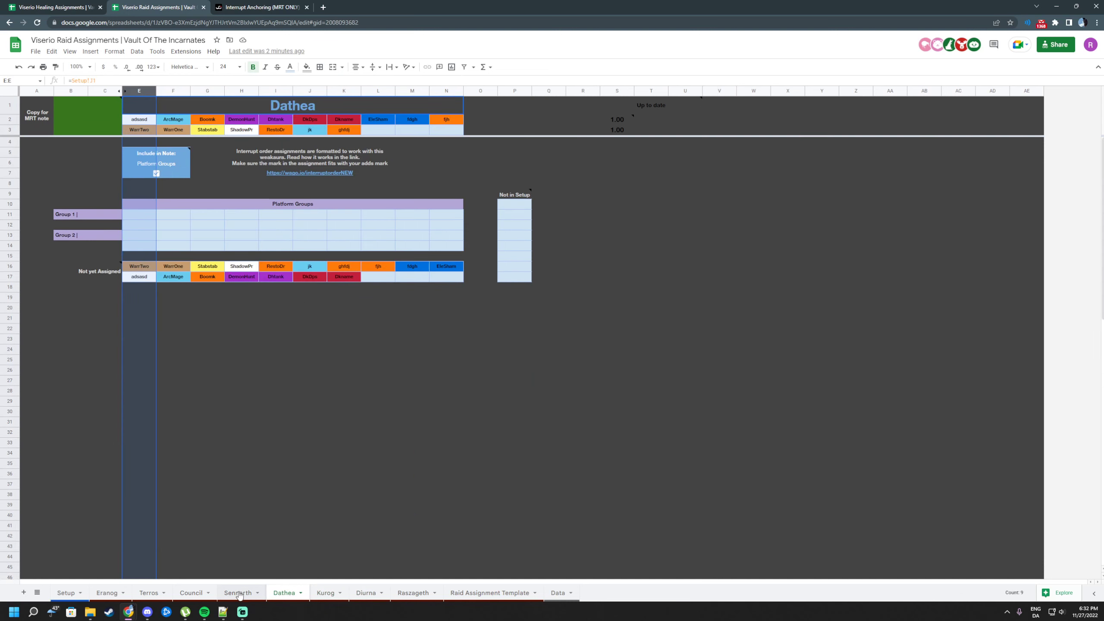
click(238, 594)
click(191, 593)
click(146, 595)
click(109, 596)
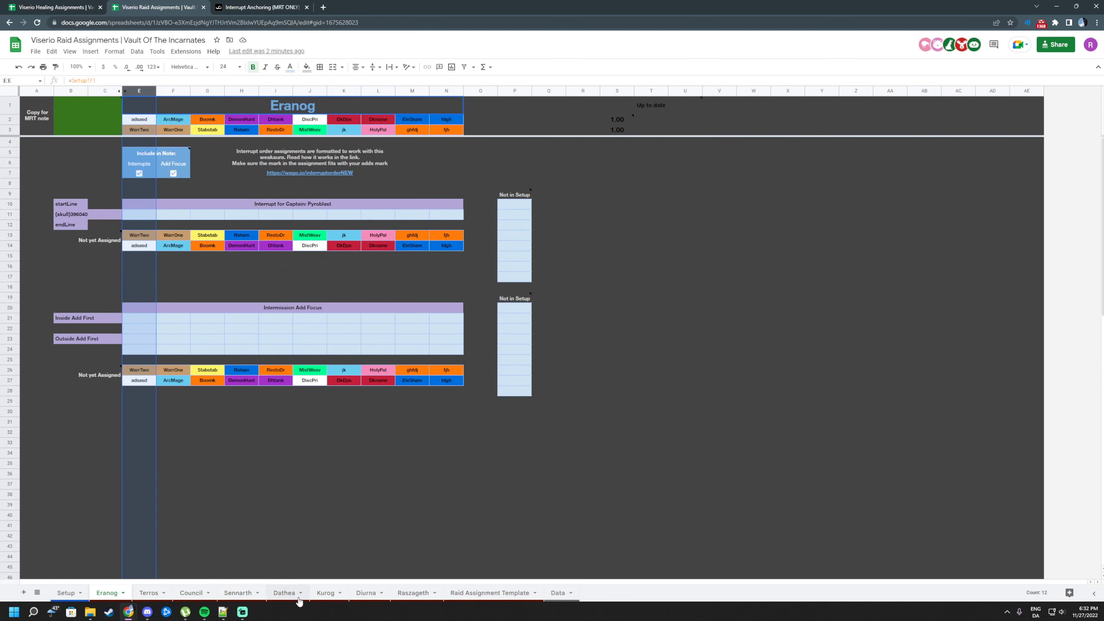
click(396, 596)
click(351, 596)
click(719, 422)
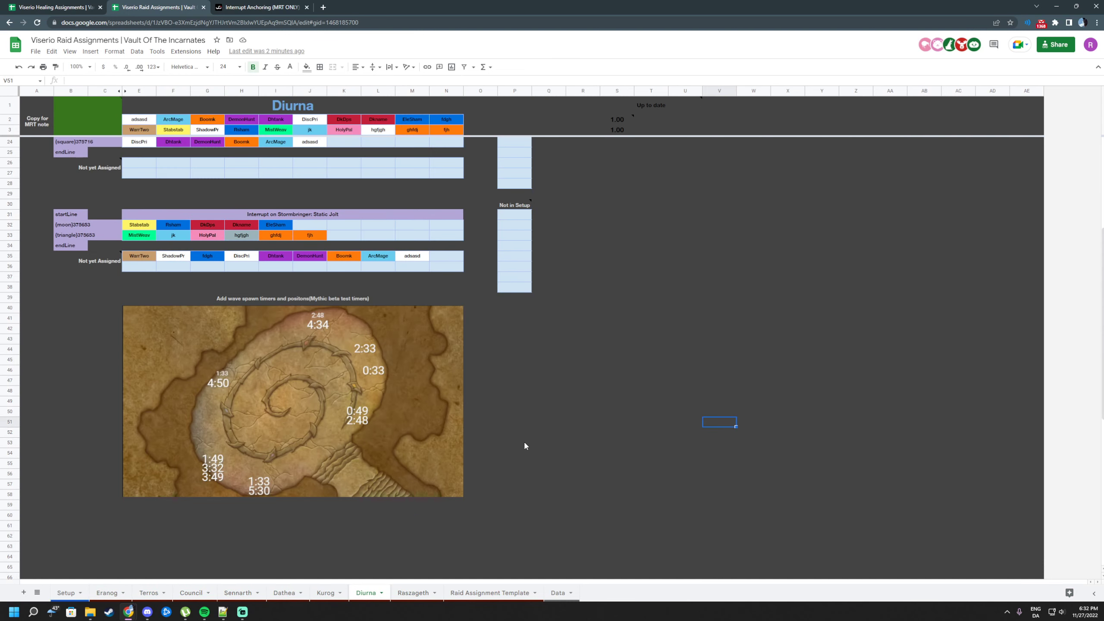
Step: Review the whole Diurna sheet, from the blank area Q9:AA38 beside the tables to the empty rows below the spawn timer map
scroll(519, 444, up, 5)
mouse_move(556, 194)
mouse_down()
mouse_move(665, 323)
mouse_move(890, 491)
mouse_up()
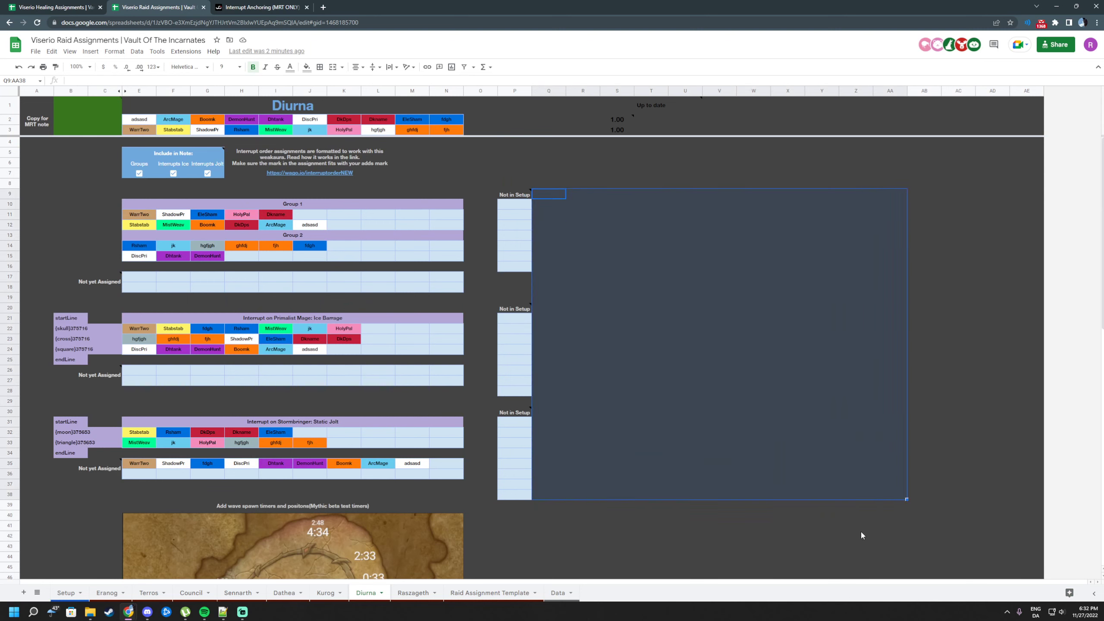
scroll(655, 249, down, 4)
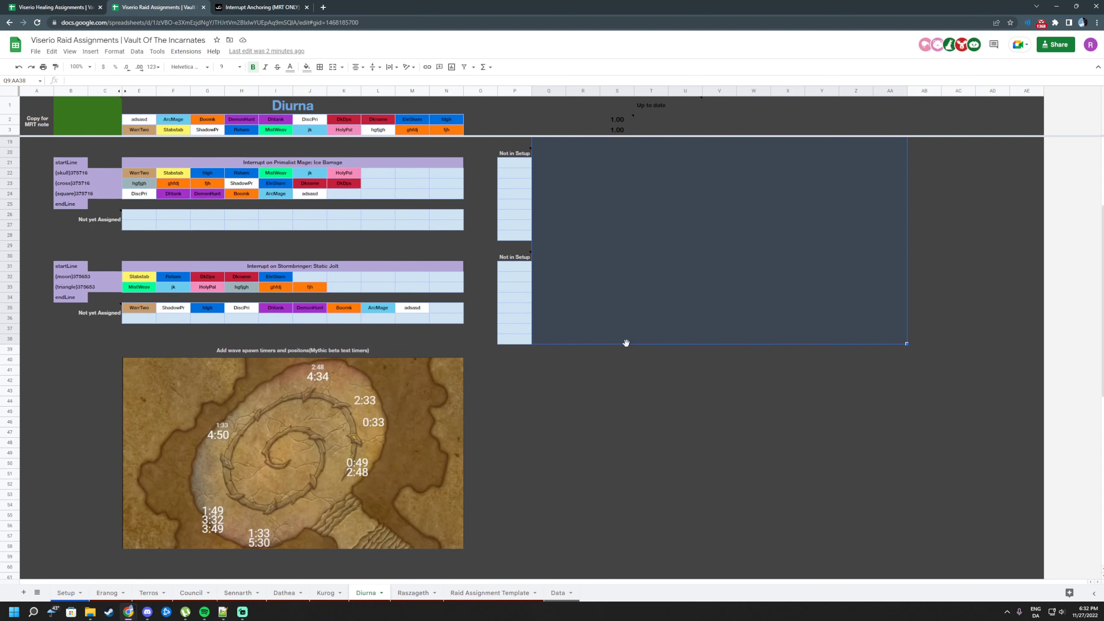
click(587, 432)
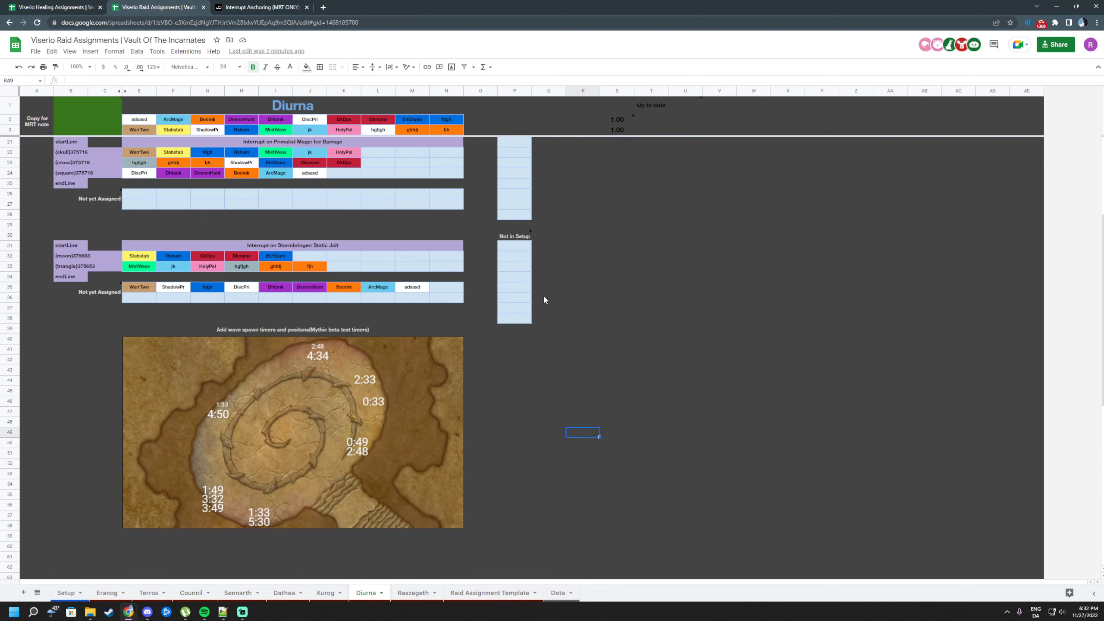
scroll(368, 295, up, 4)
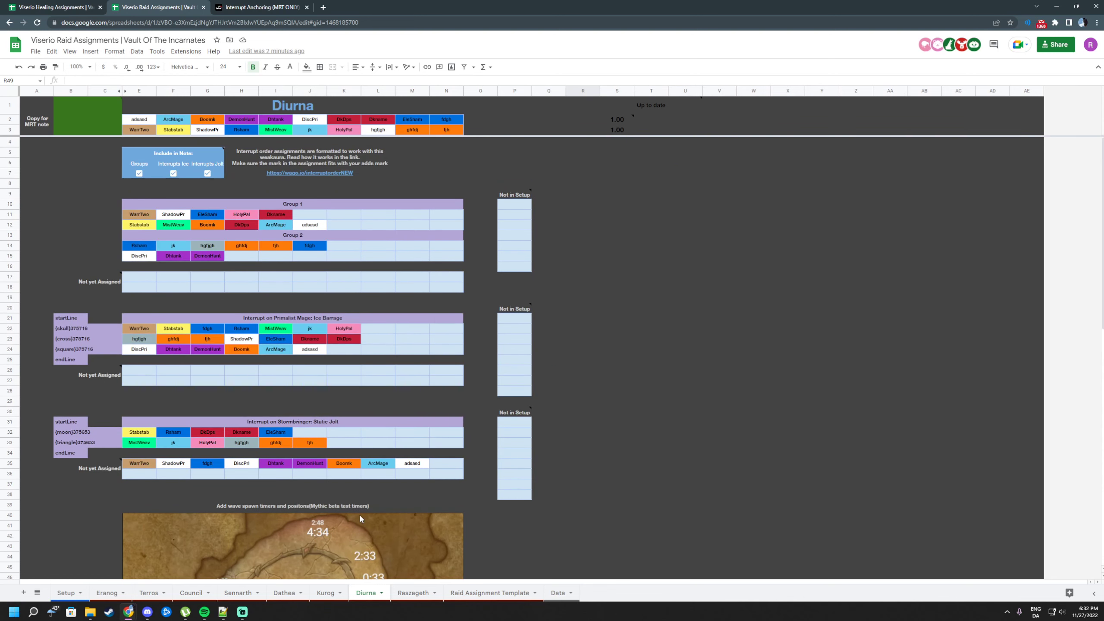
scroll(479, 535, down, 8)
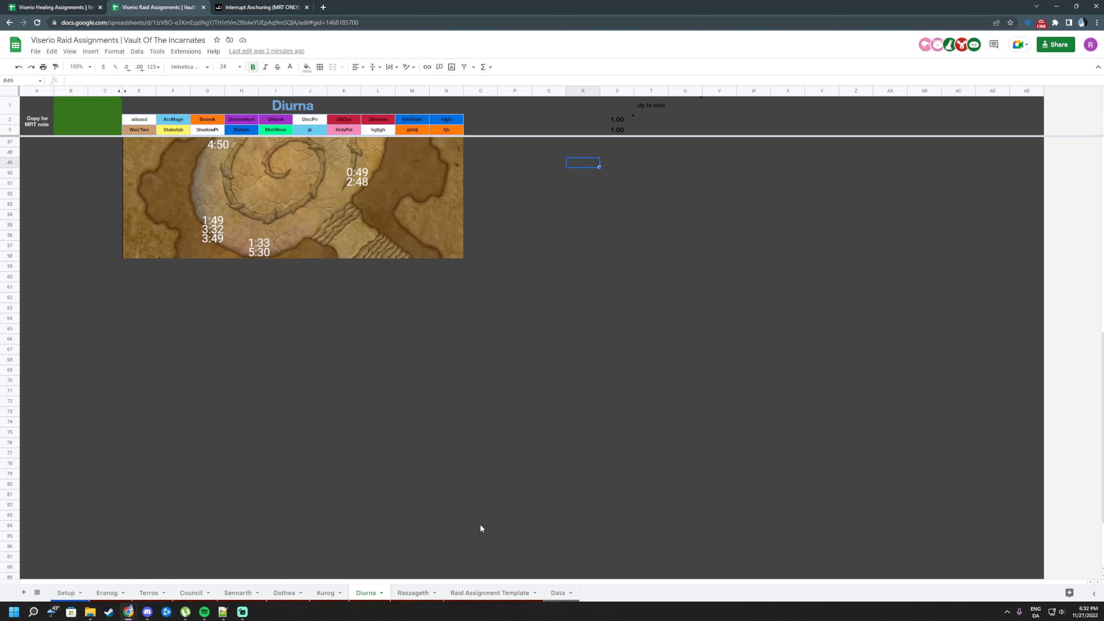
scroll(479, 524, up, 7)
click(652, 442)
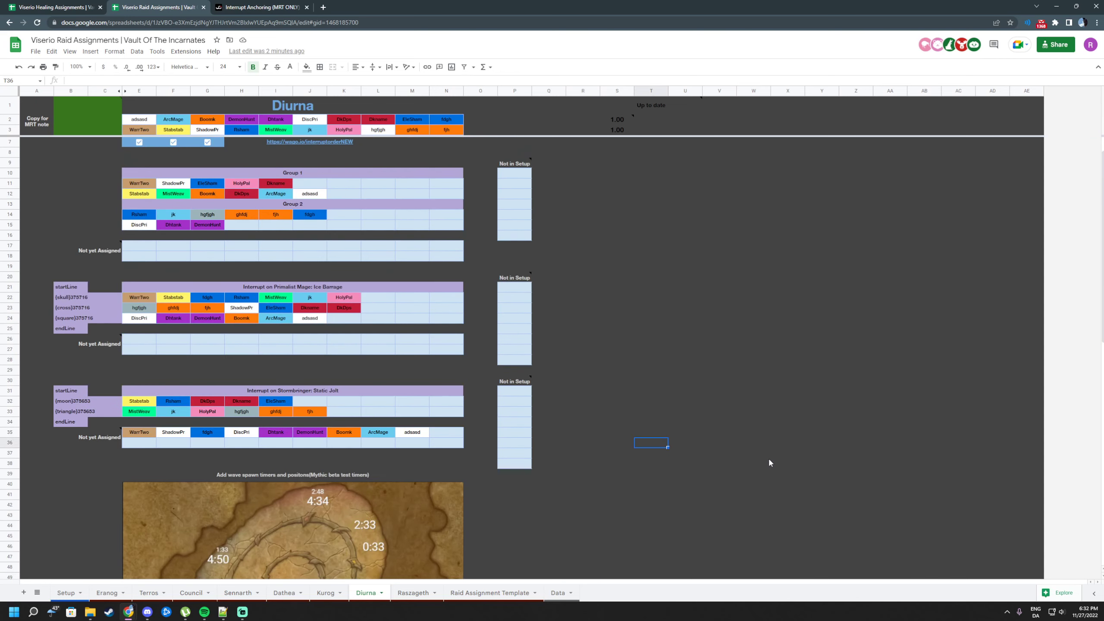
scroll(768, 452, up, 2)
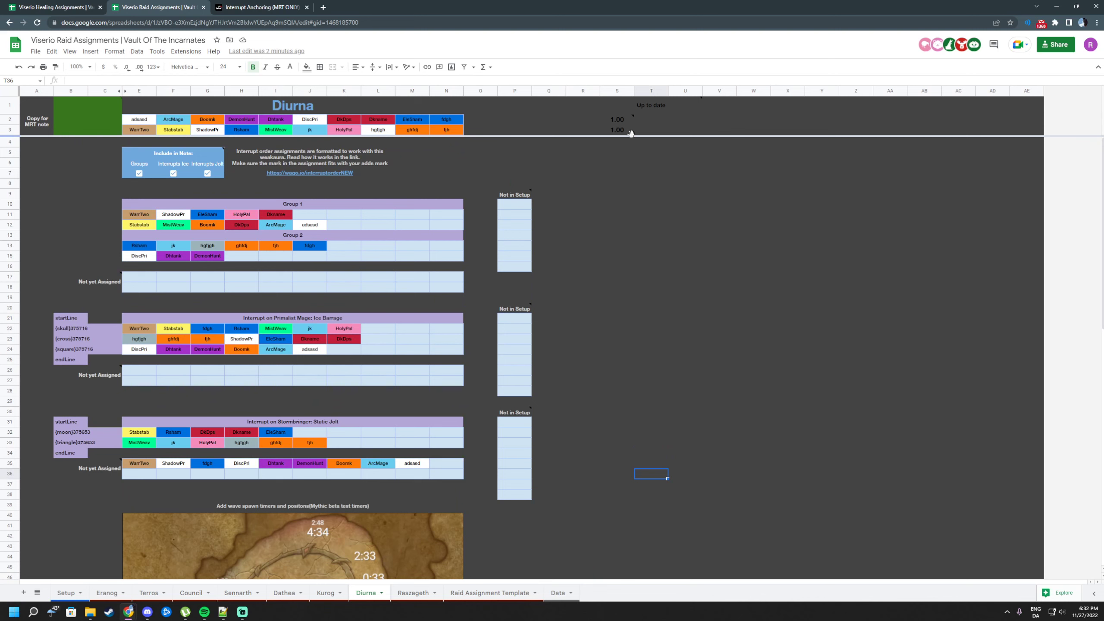
Step: Check the version status cells S1:U3 and their attached update note beside the Diurna title
drag(650, 106, 658, 130)
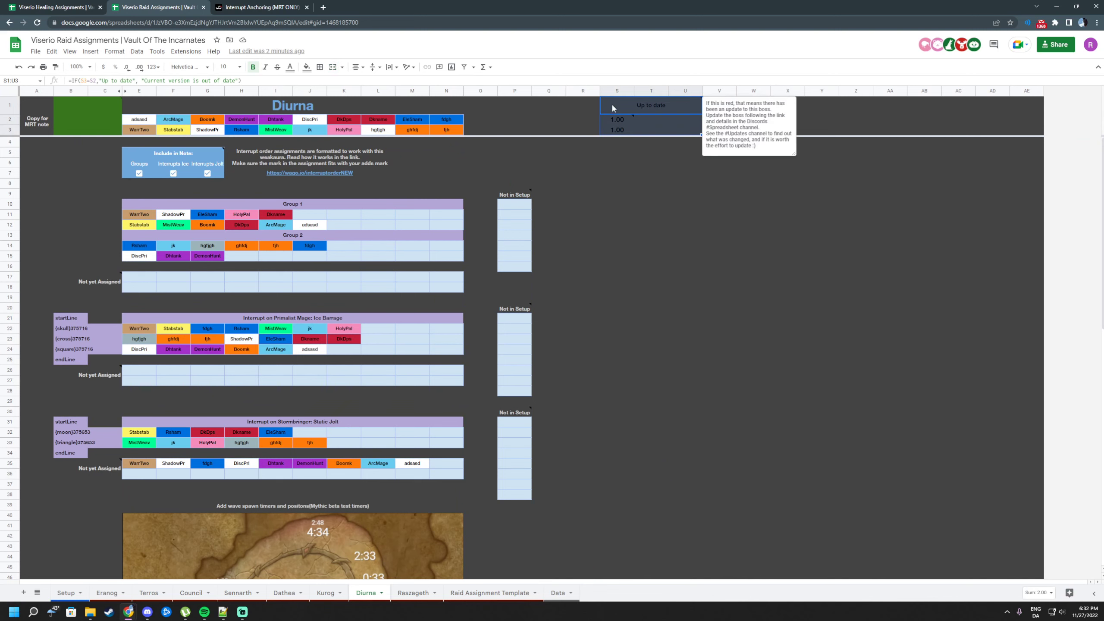
click(657, 377)
Step: Copy the spawn timer map and paste the duplicate at row 65 below the original
scroll(658, 361, down, 9)
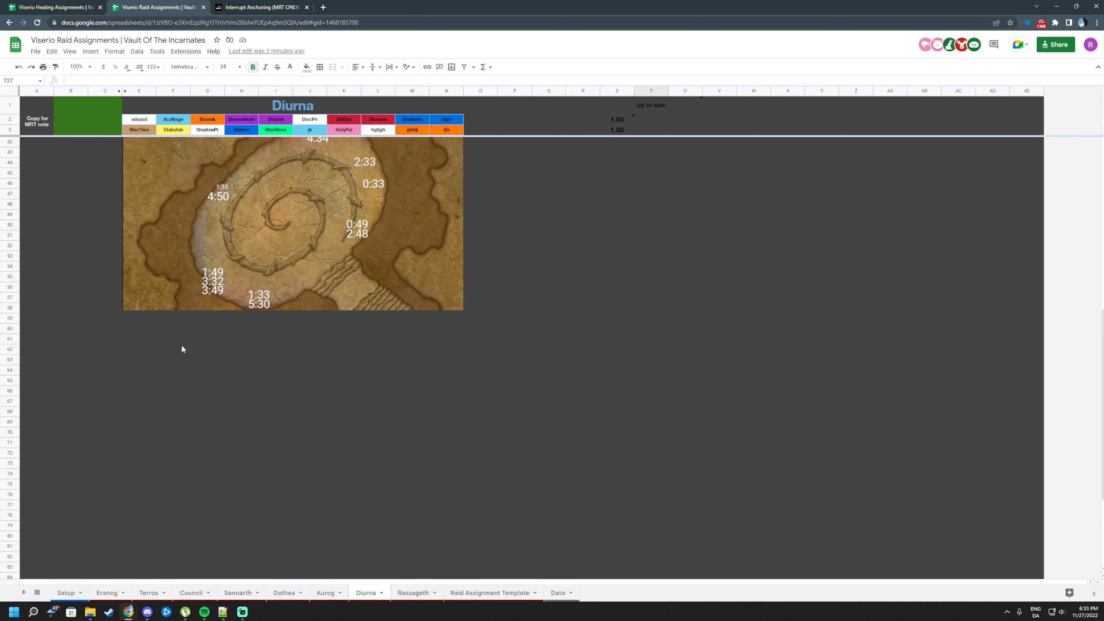
click(152, 329)
click(153, 305)
key(ctrl+c)
click(141, 380)
key(ctrl+v)
click(731, 328)
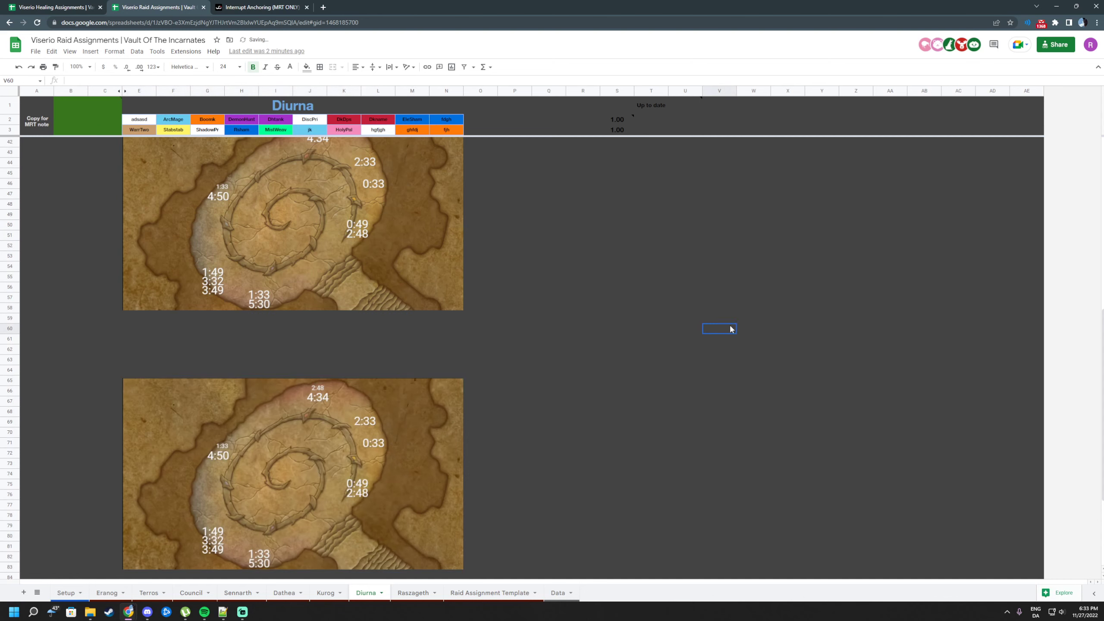
Step: Examine the duplicated map and the blank area around it against the original map and interrupt tables
scroll(731, 329, down, 2)
drag(200, 330, 717, 257)
click(372, 286)
click(633, 236)
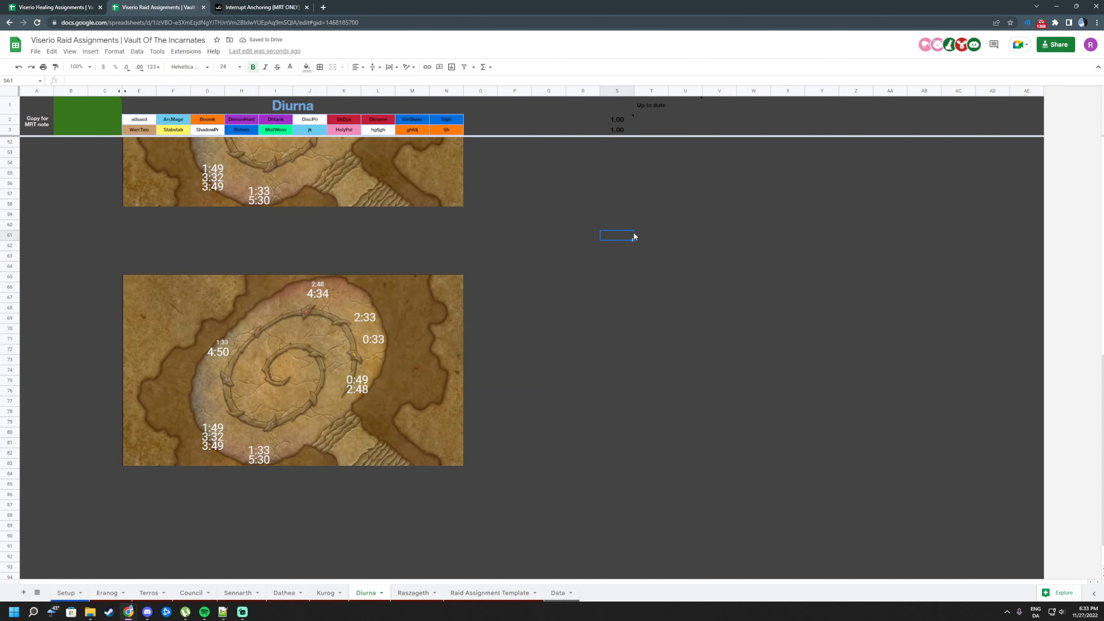
click(517, 308)
right_click(283, 308)
click(663, 205)
scroll(659, 297, up, 7)
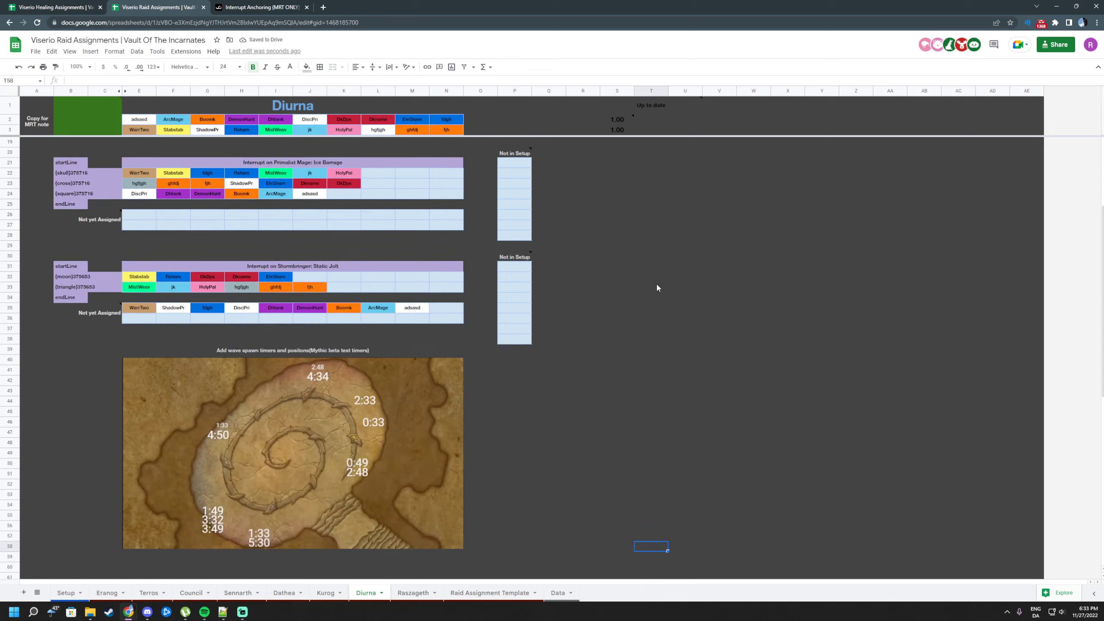
scroll(657, 285, down, 8)
scroll(656, 282, up, 11)
scroll(656, 283, down, 11)
Step: Delete the duplicated spawn timer map in E65:N83
click(357, 348)
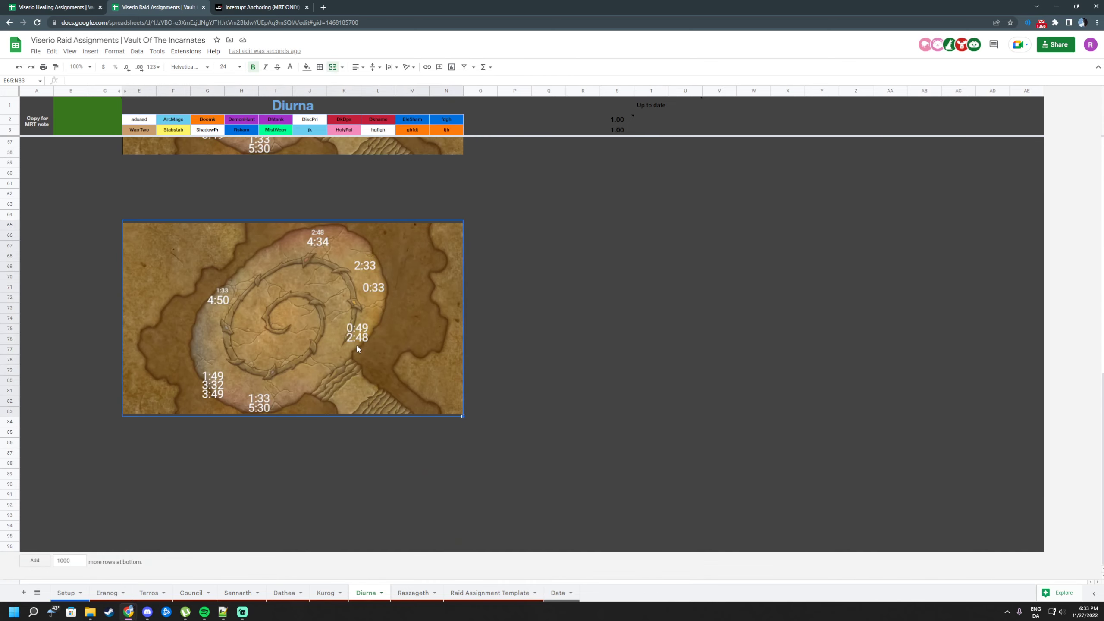
key(Delete)
click(575, 301)
Step: Enter placeholder text such as sdfg in blank cells around row 64, in O62 and in the merged block E65:N83
scroll(318, 306, up, 11)
scroll(303, 305, down, 8)
click(182, 348)
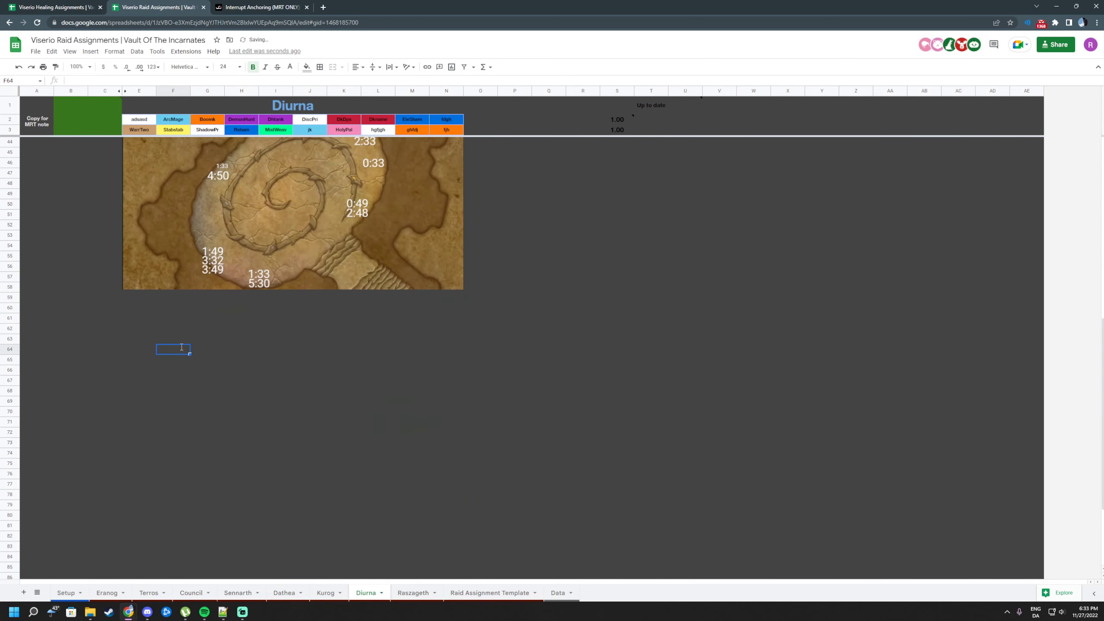
text(sdfgsdfg)
click(478, 329)
text(sdfg)
click(261, 409)
text(sdfg)
click(241, 349)
text(sdfg)
click(347, 426)
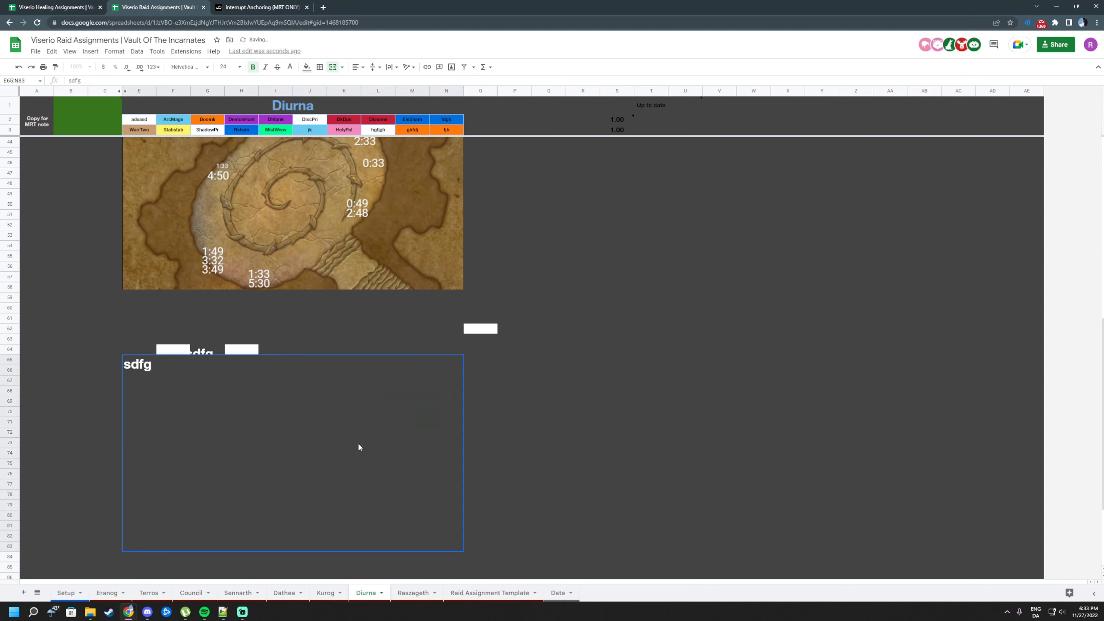
Step: Clear all the placeholder text from the range below the spawn timer map
drag(514, 370, 571, 361)
drag(485, 310, 104, 426)
key(Delete)
click(644, 360)
Step: Examine the complete formula of the green Copy for MRT note cell in an enlarged formula bar, and restore the bar's height
scroll(512, 350, up, 10)
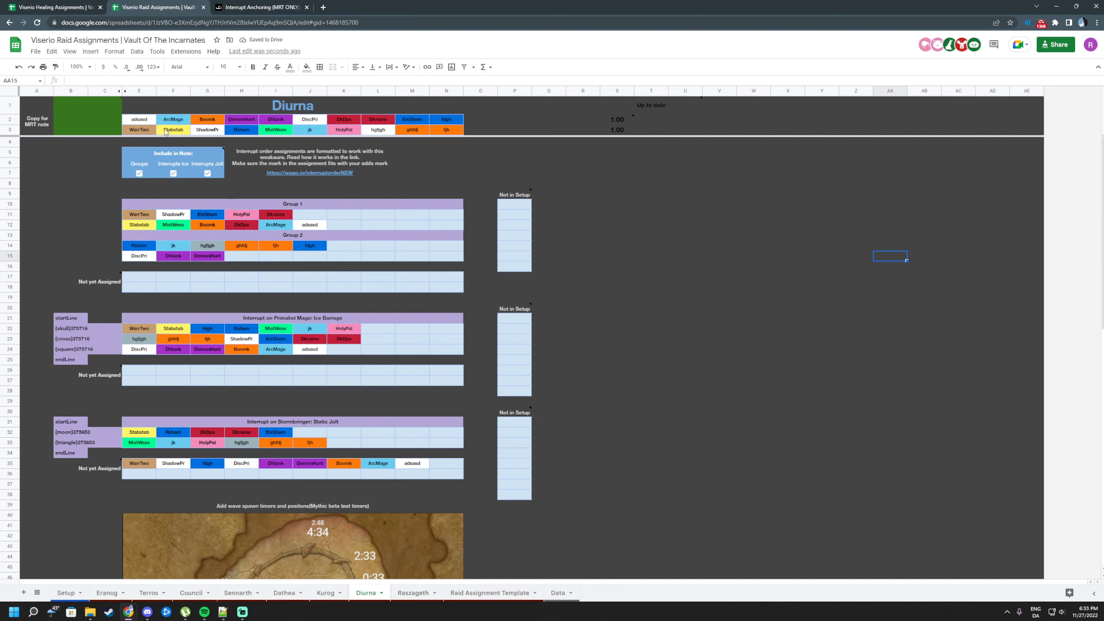
click(90, 113)
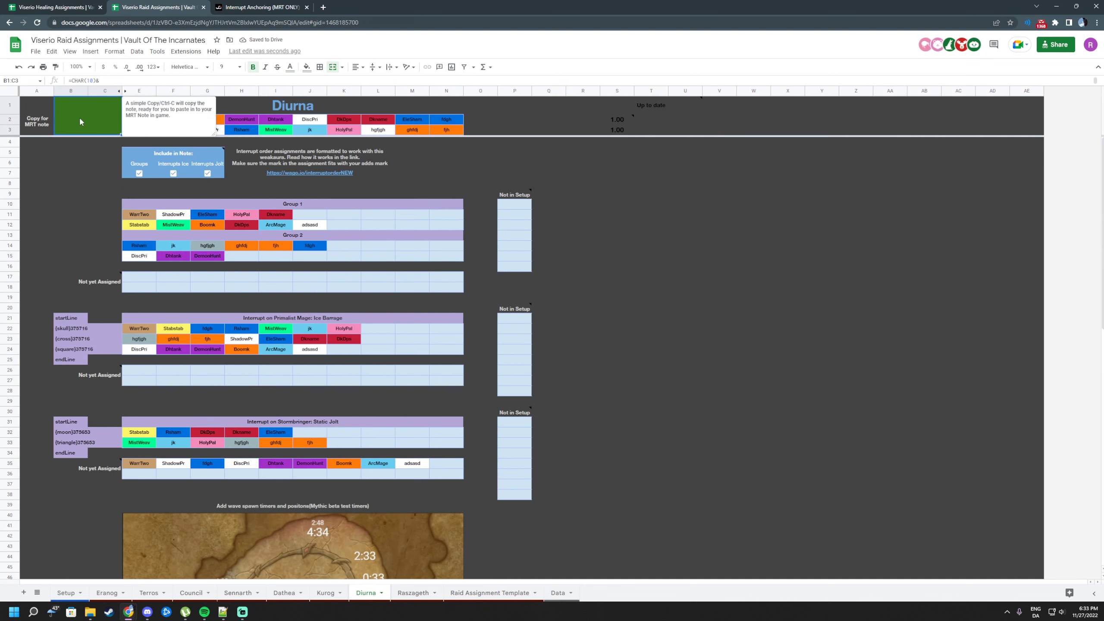
drag(129, 86, 148, 280)
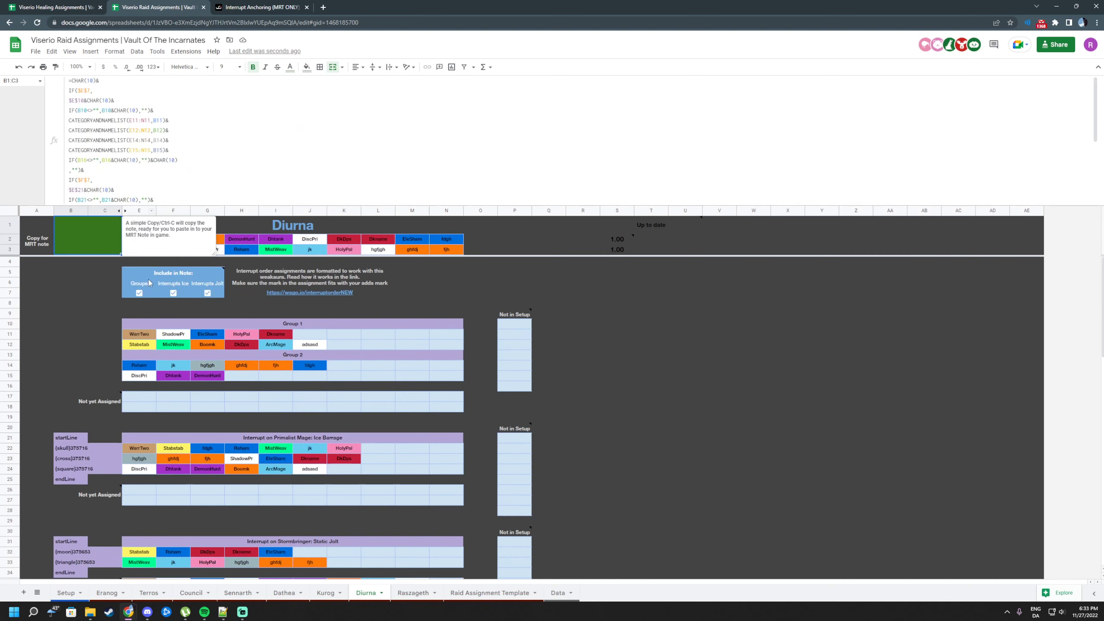
scroll(212, 199, down, 3)
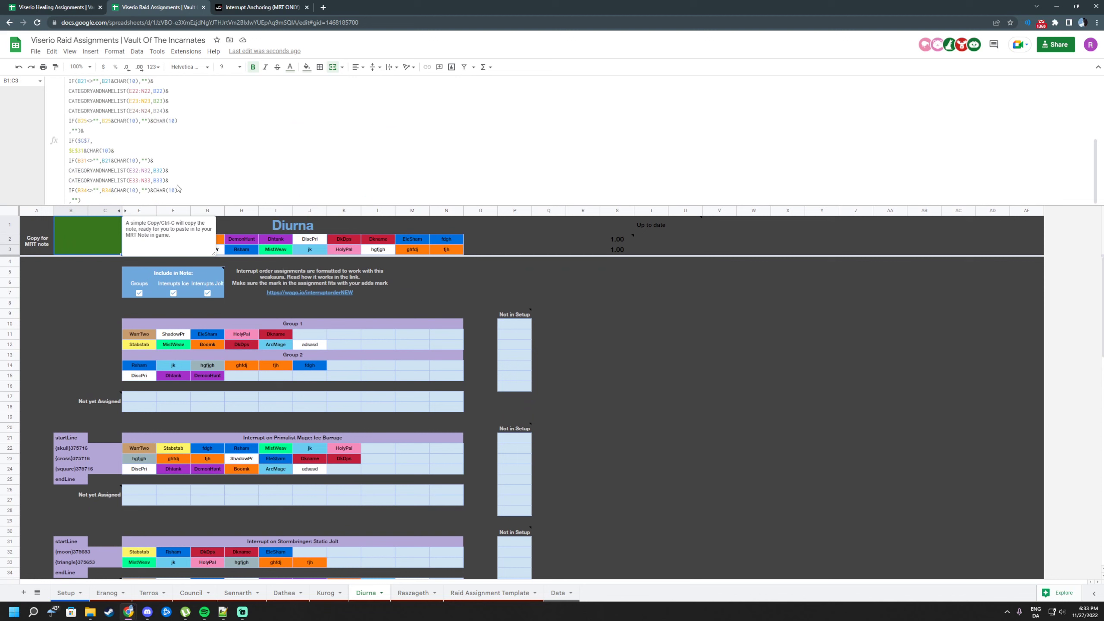
click(155, 190)
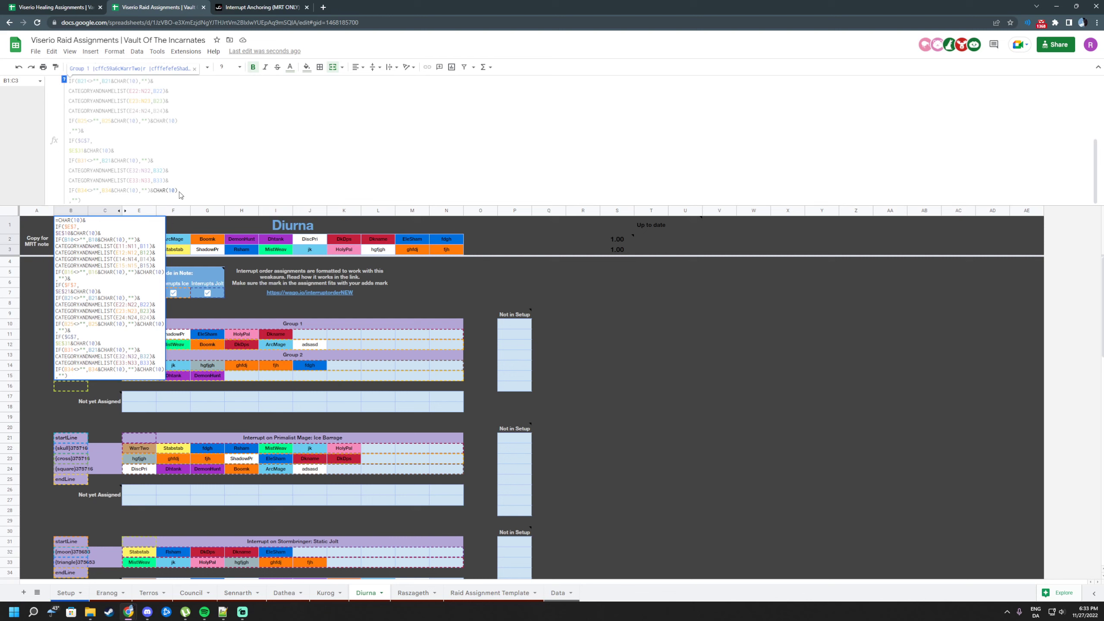
key(Escape)
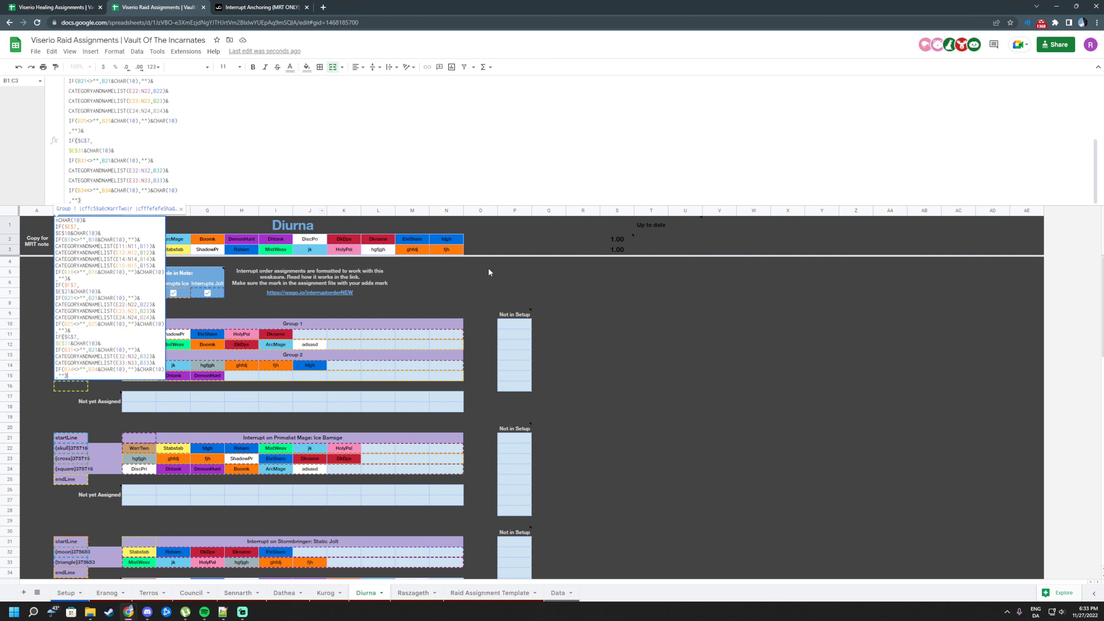
click(654, 304)
scroll(552, 313, down, 3)
scroll(551, 310, down, 5)
scroll(550, 304, up, 2)
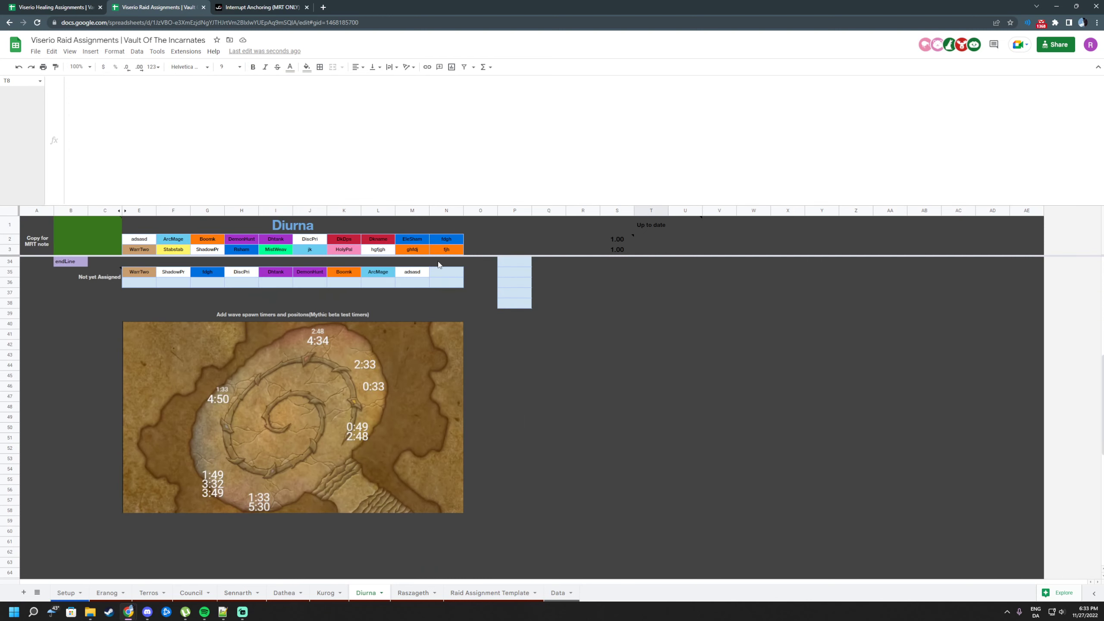
drag(390, 203, 391, 85)
scroll(630, 274, up, 8)
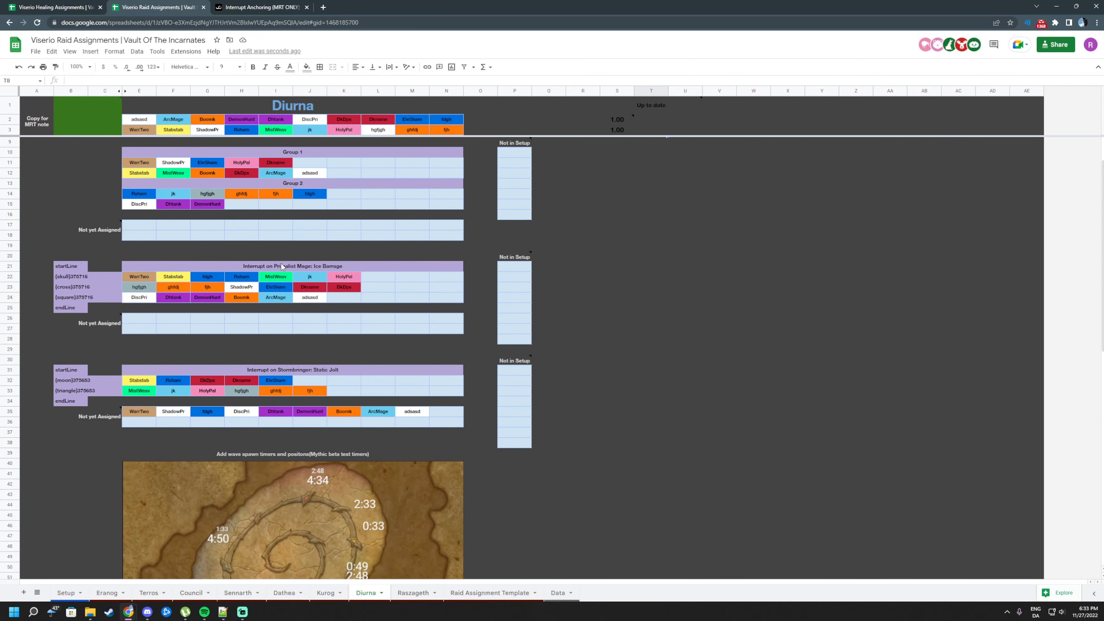
Step: Try replacing the Primalist Mage: Ice Barrage interrupt heading with dfgdfg, and undo the change
double_click(282, 266)
drag(343, 266, 237, 266)
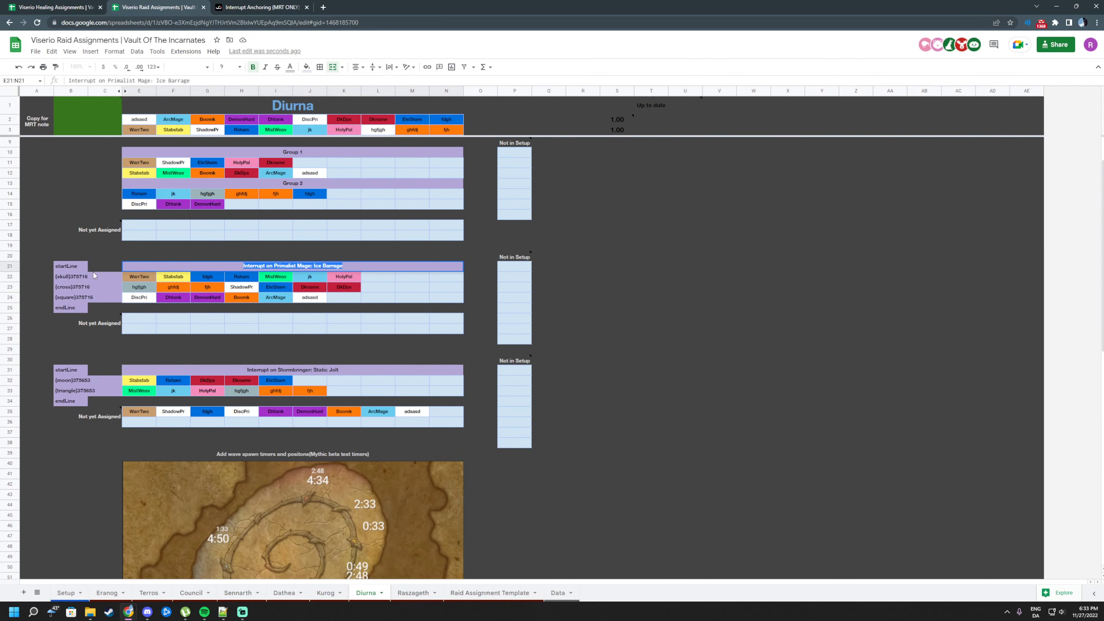
click(350, 308)
click(361, 268)
text(asdasd)
click(453, 287)
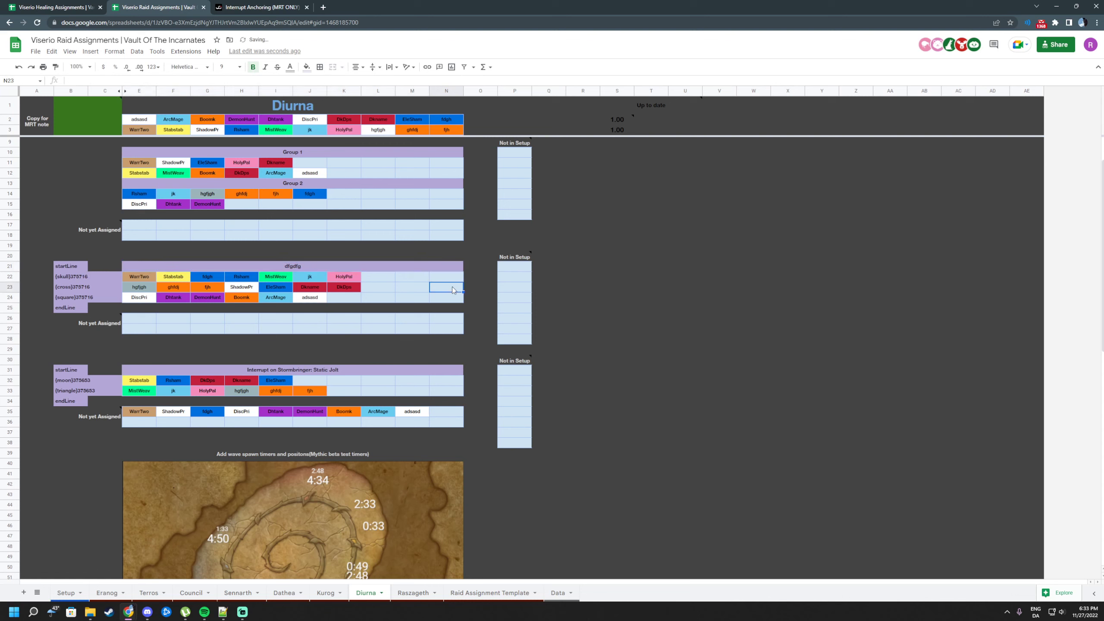
key(ctrl+z)
click(648, 266)
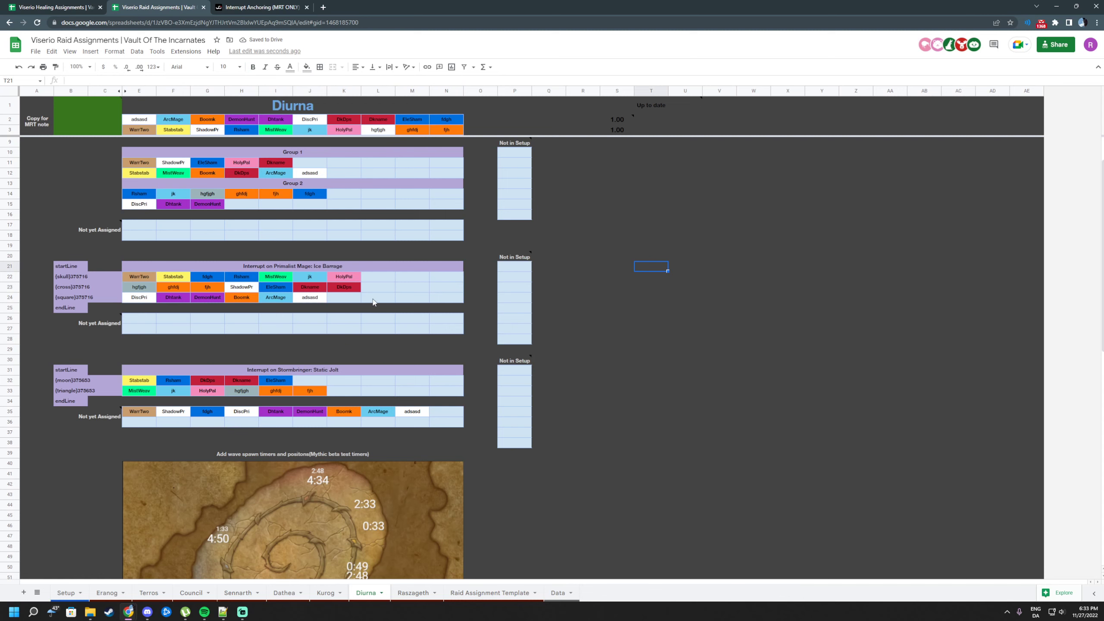
Step: Enter random sample text in empty cell L23 of the Ice Barrage table and clear it again
click(390, 291)
text(fghfghfghfghfghsghsdfg)
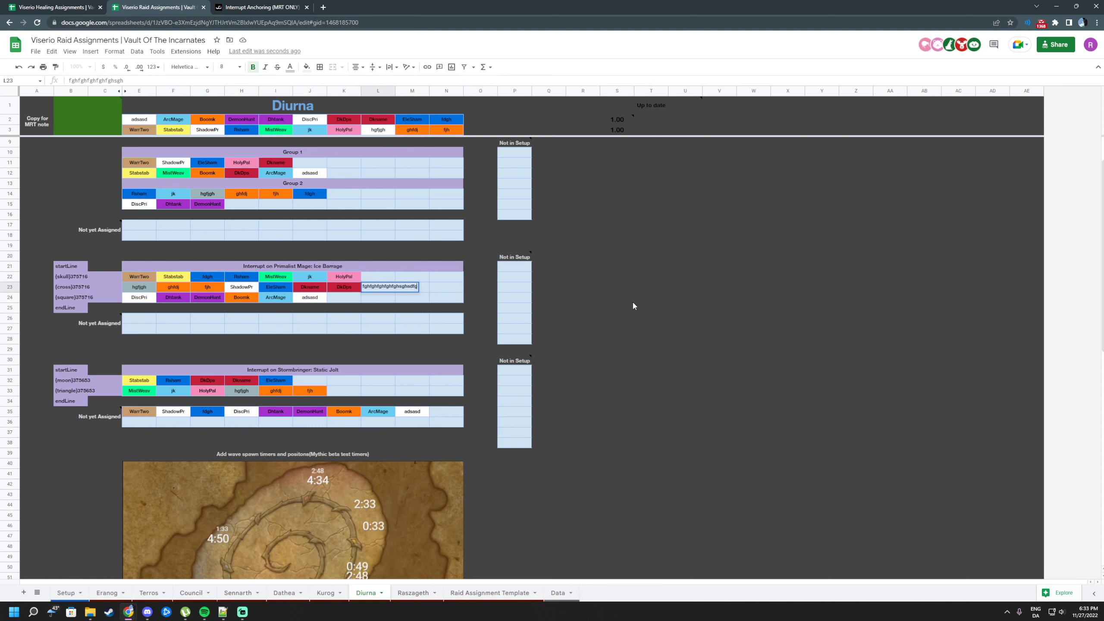
text(h)
click(638, 299)
click(375, 290)
key(Delete)
click(660, 289)
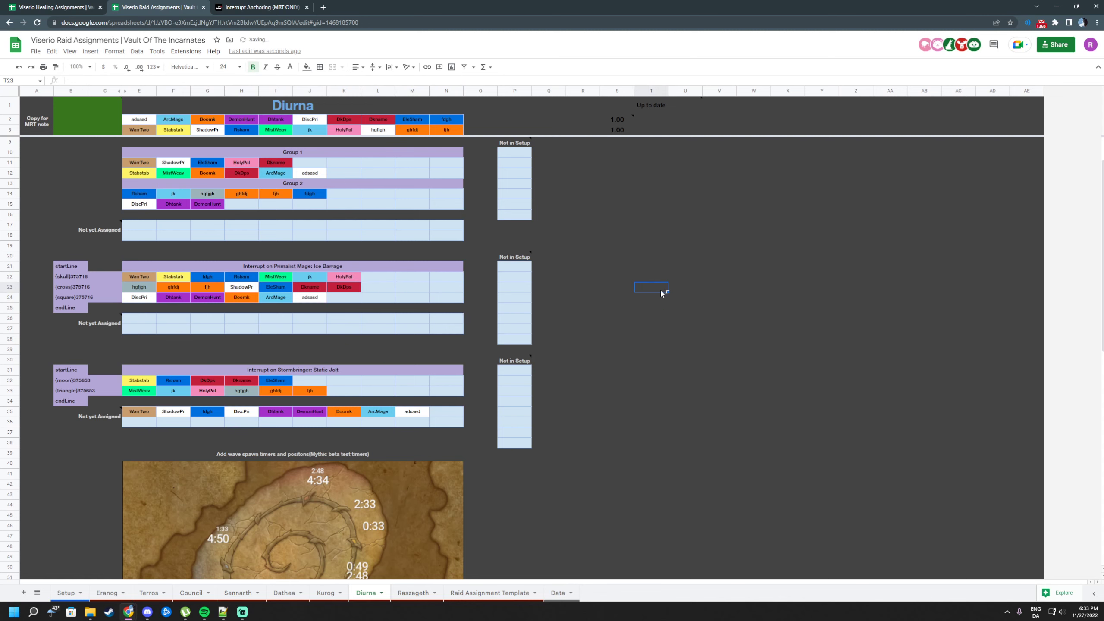
Step: Check the interrupt order weakaura link above the group assignments
scroll(653, 295, up, 1)
click(281, 174)
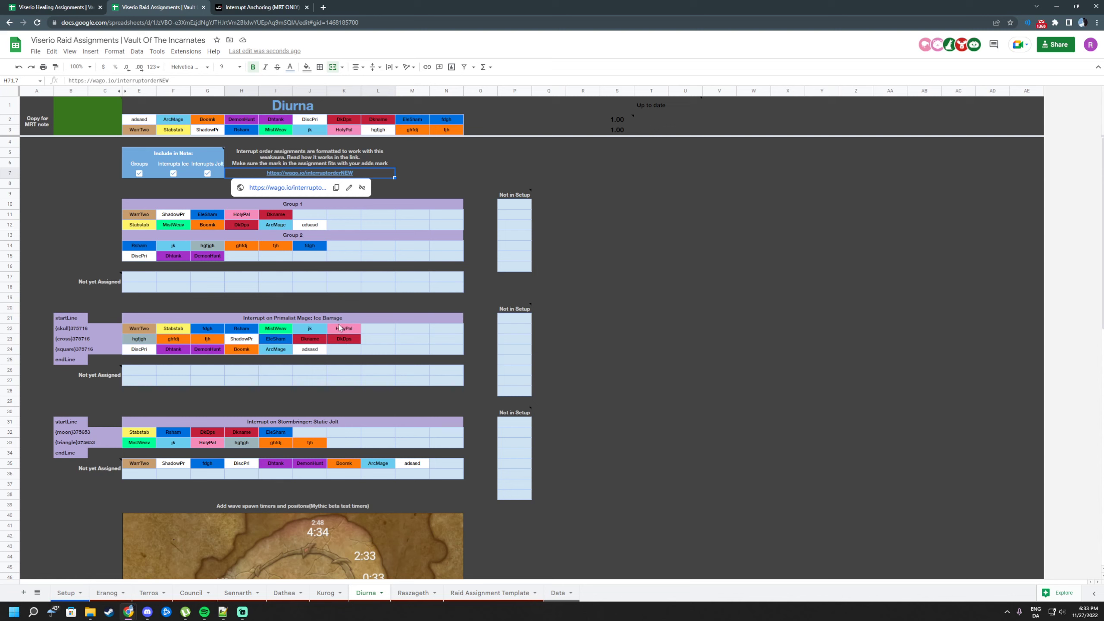
Step: Try adding brackets and a comma around the jk and HolyPal entries in J22 and K22, and undo the edits
drag(347, 328, 313, 329)
double_click(325, 330)
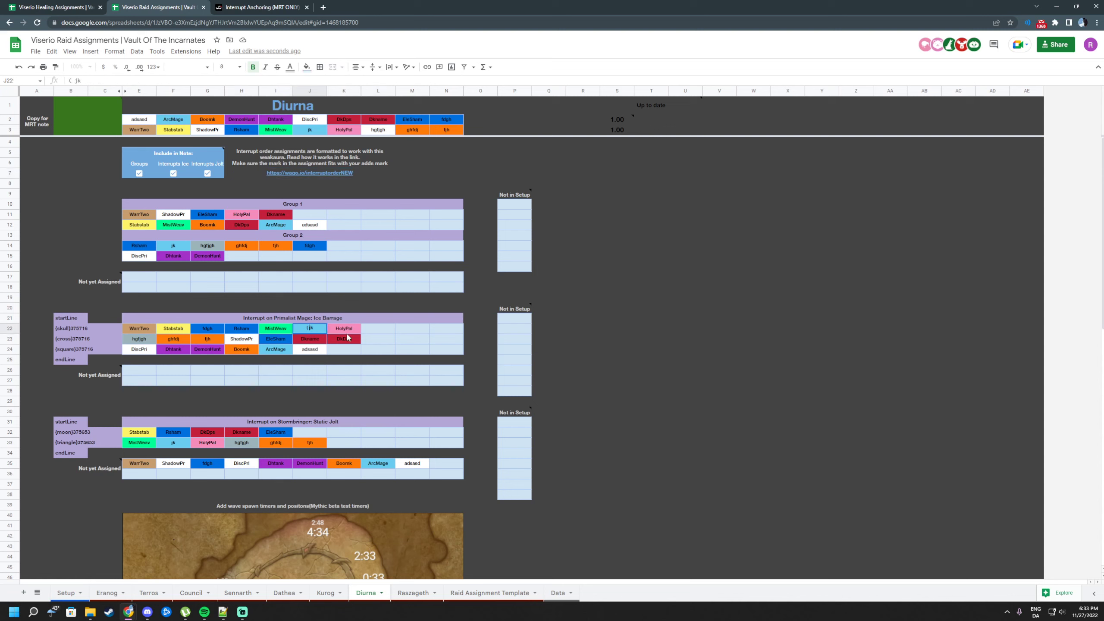
text(,)
click(339, 328)
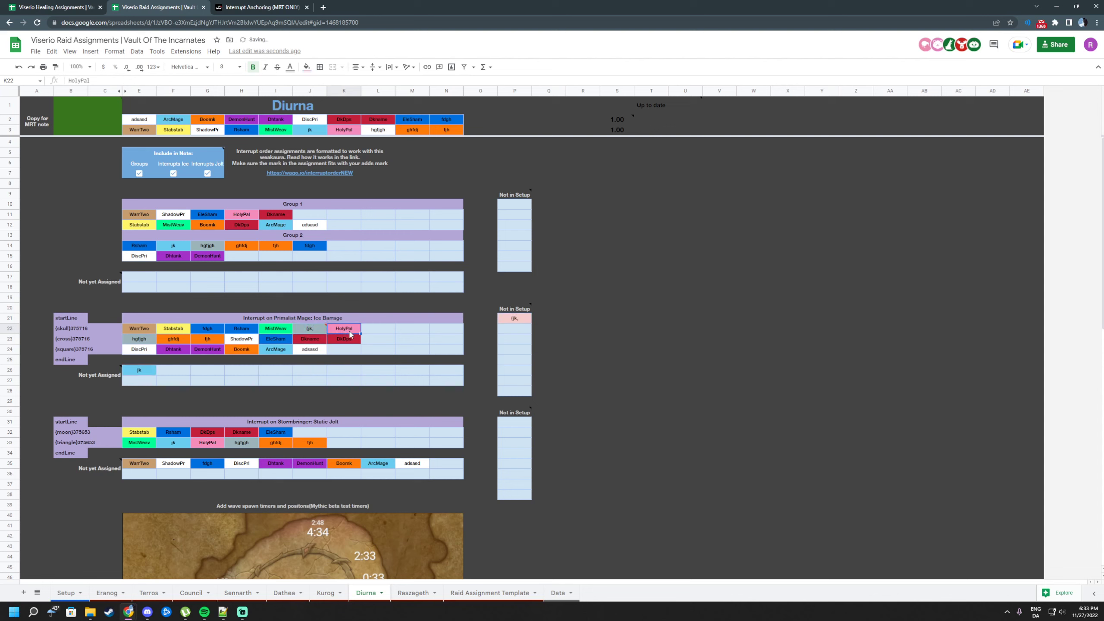
double_click(349, 329)
text()=)
click(667, 298)
key(ctrl+z)
key(ctrl+z)
click(639, 300)
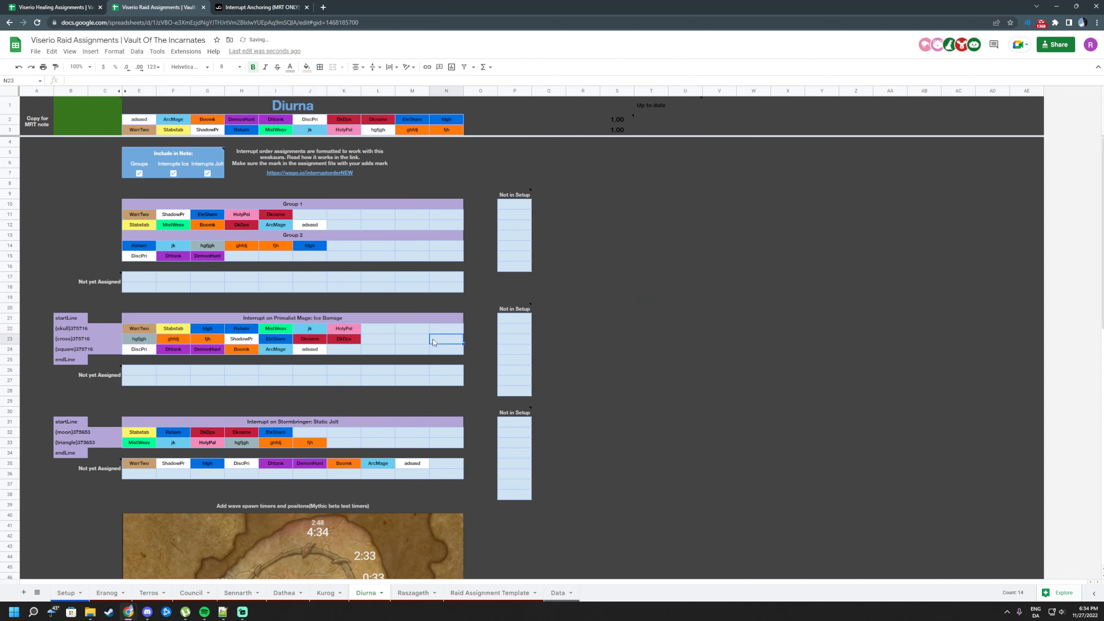
Step: Review the complete Diurna sheet once more, including the tables, the spawn map and the blank area beside them
click(673, 309)
scroll(425, 377, down, 10)
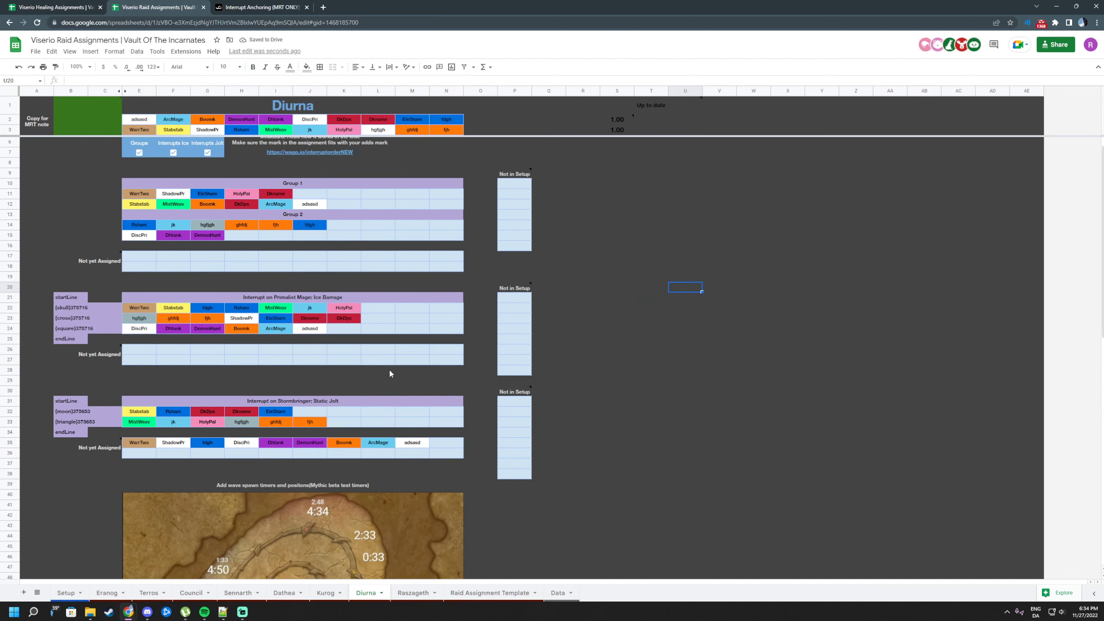
scroll(379, 362, up, 10)
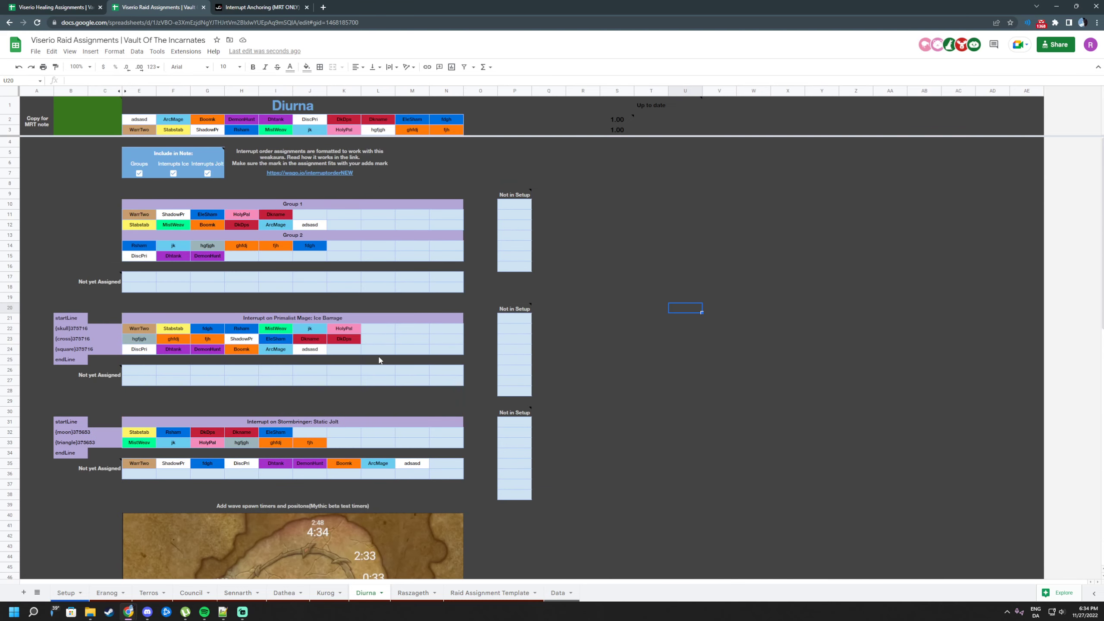
scroll(537, 392, down, 10)
scroll(536, 374, up, 10)
drag(584, 184, 722, 360)
click(883, 352)
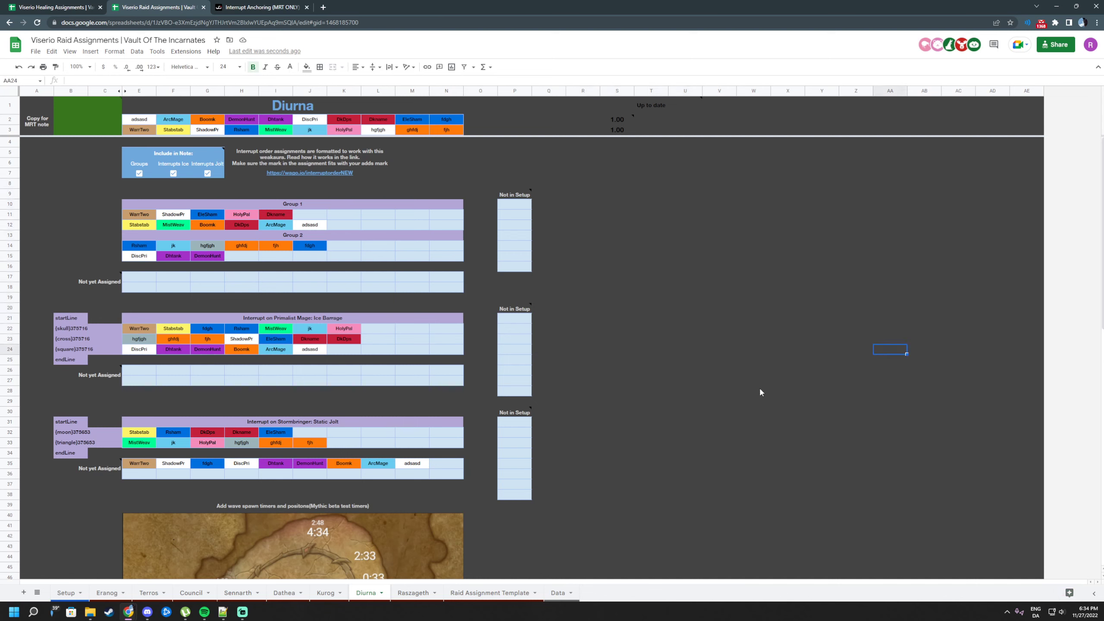